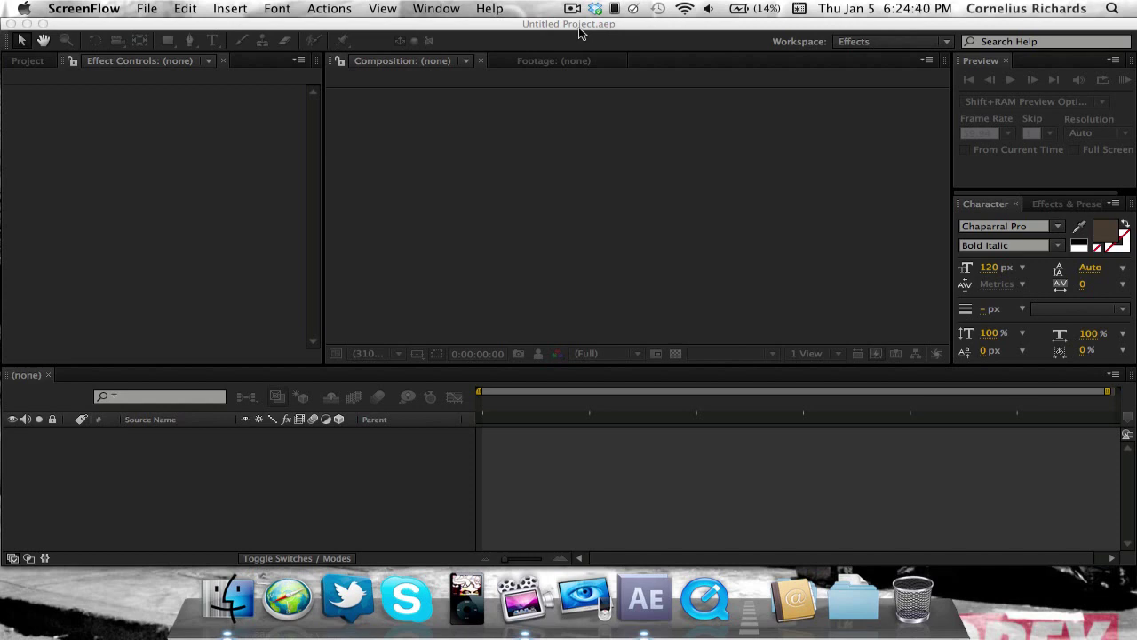
Step: Create a 1280 × 720 composition named Animation at 59.94 fps with a 10-second duration
{"action": "left_click", "coordinate": [127, 110]}
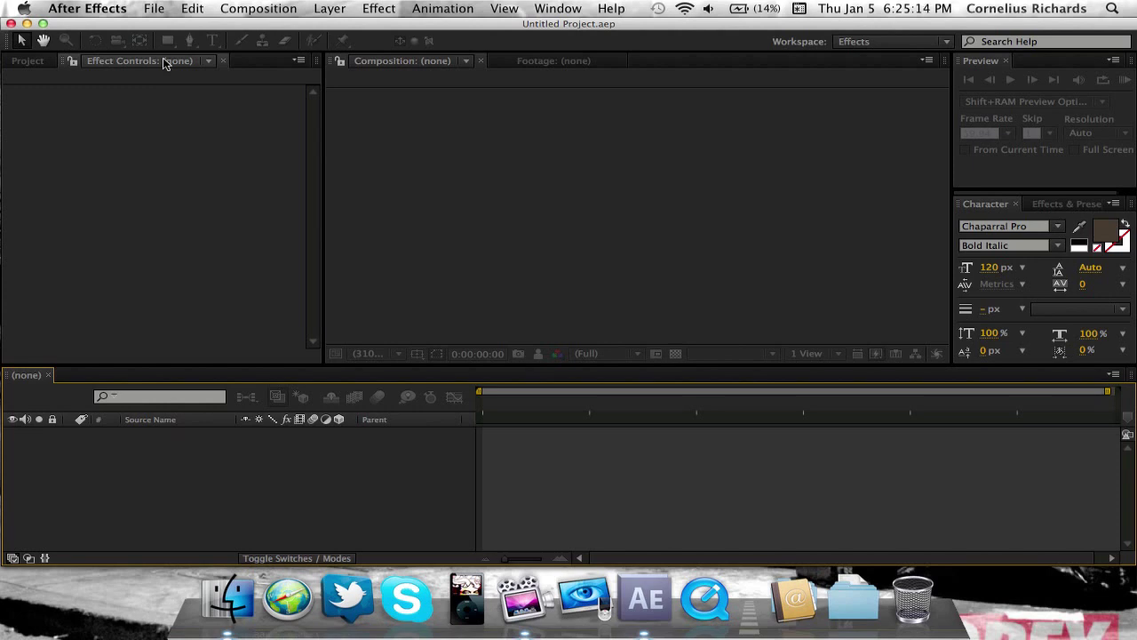
{"action": "left_click", "coordinate": [27, 61]}
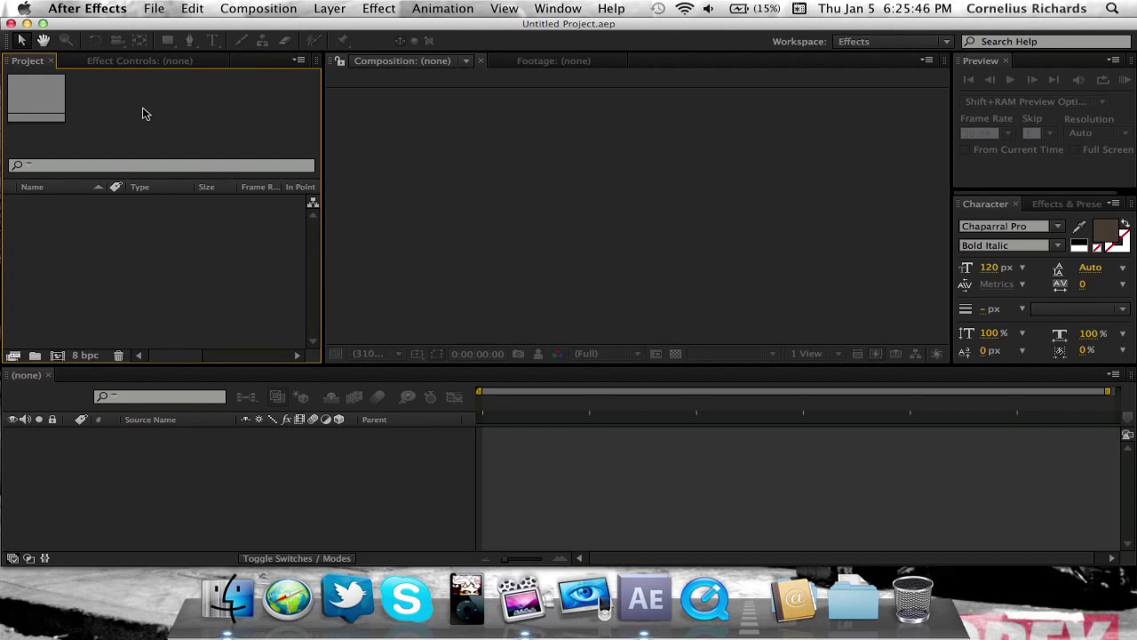
{"action": "left_click", "coordinate": [262, 8]}
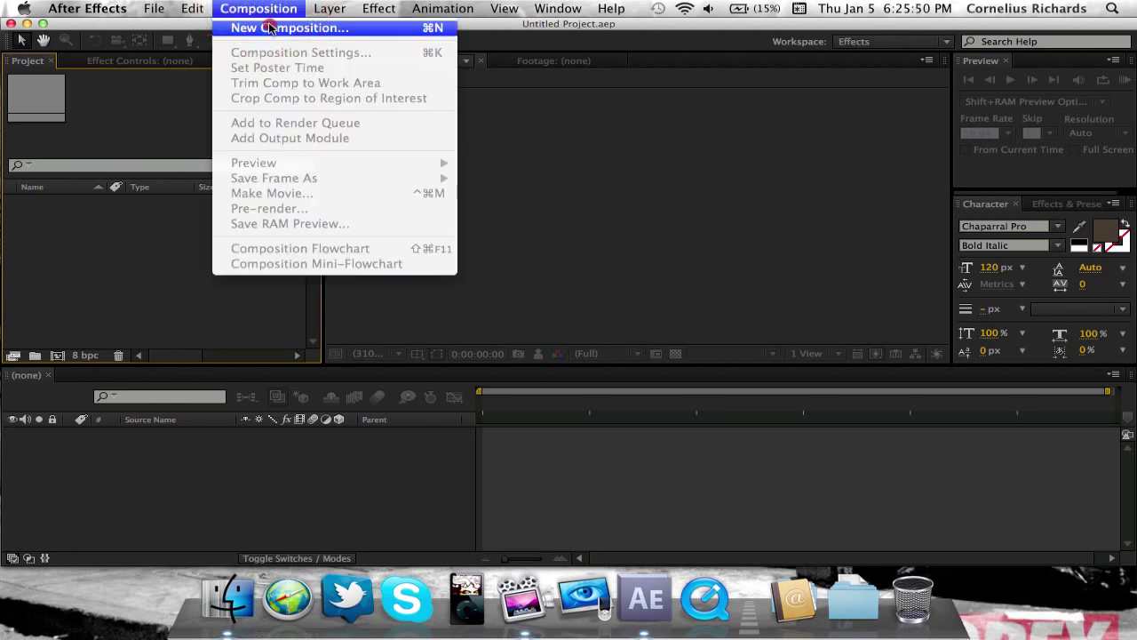
{"action": "left_click", "coordinate": [271, 29]}
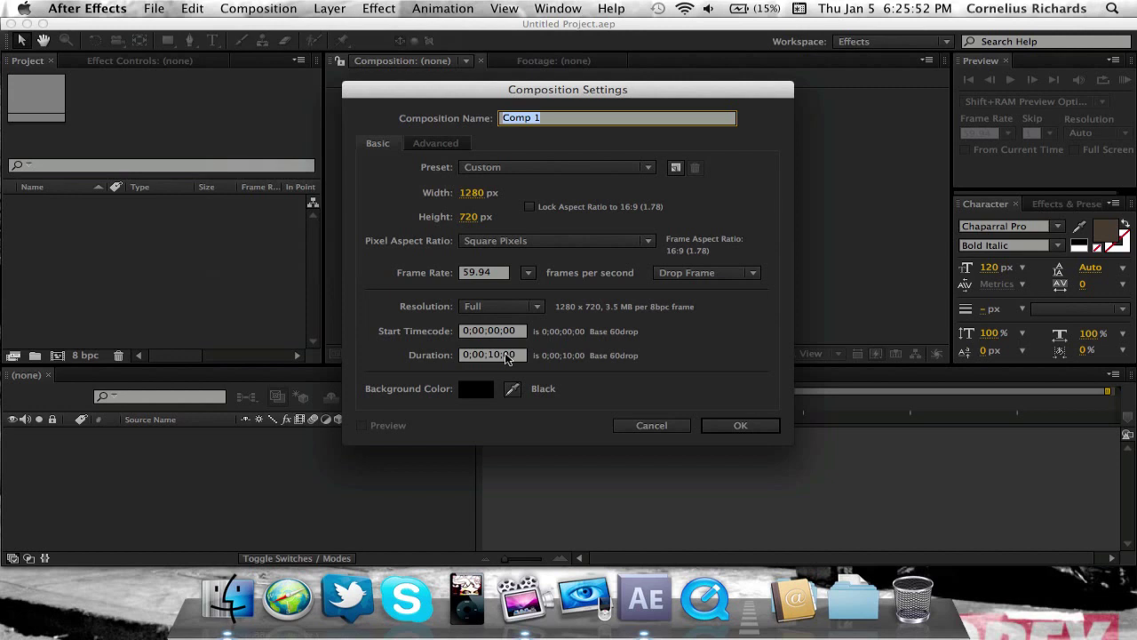
{"action": "left_click", "coordinate": [508, 355]}
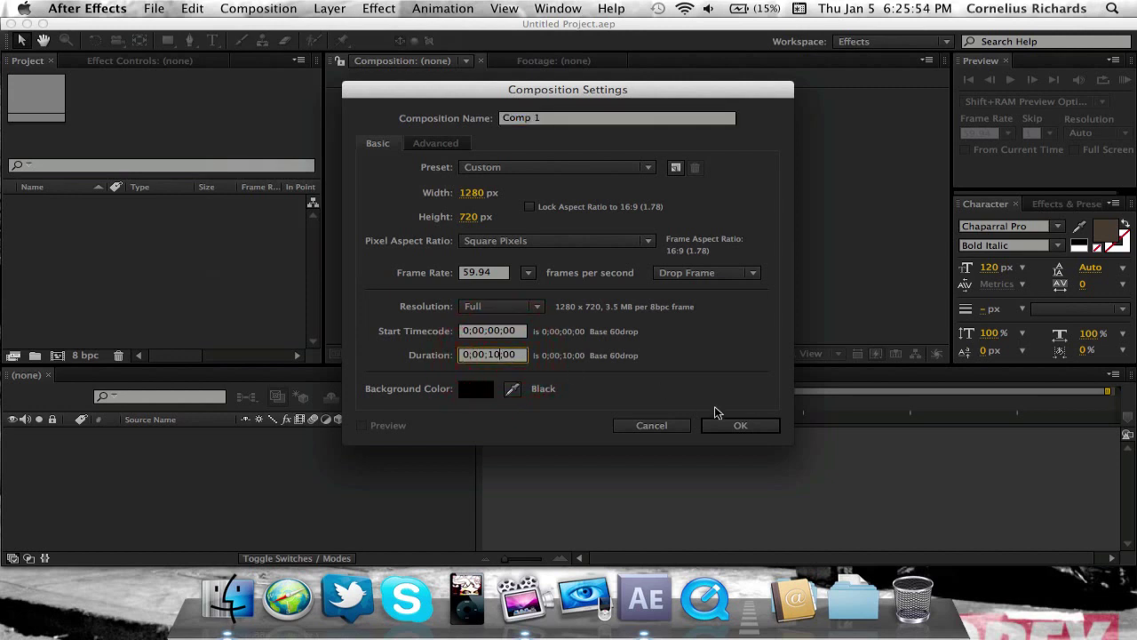
{"action": "left_click", "coordinate": [575, 125]}
{"action": "type", "text": "Animation"}
{"action": "key", "text": "Return"}
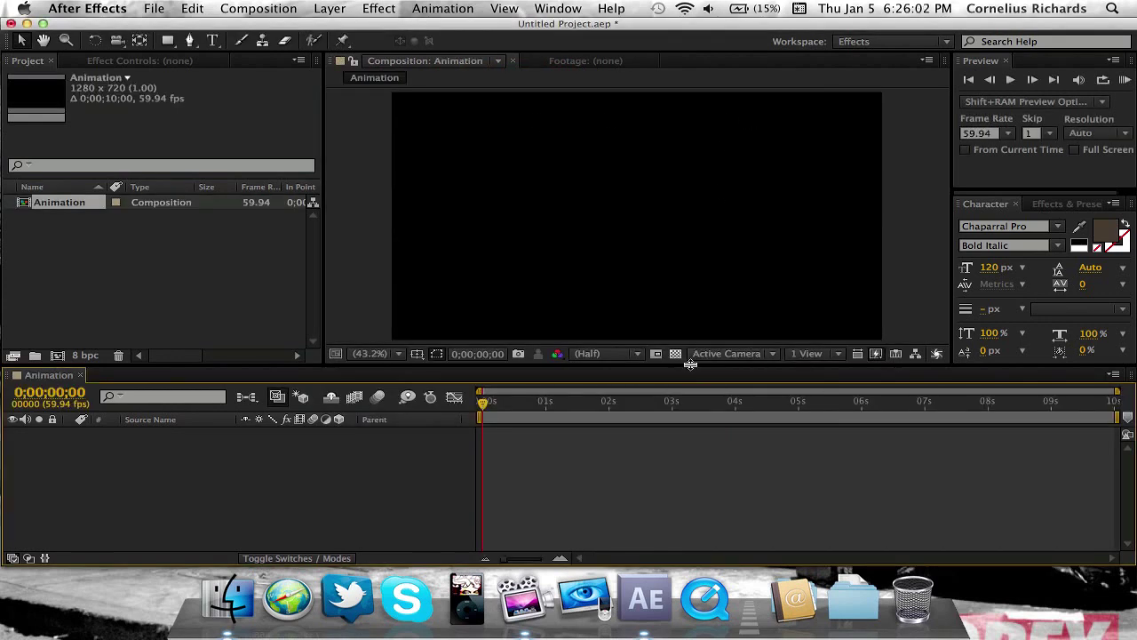
Step: Add a new white solid layer that fills the Animation composition
{"action": "left_click_drag", "start_coordinate": [691, 368], "coordinate": [692, 396]}
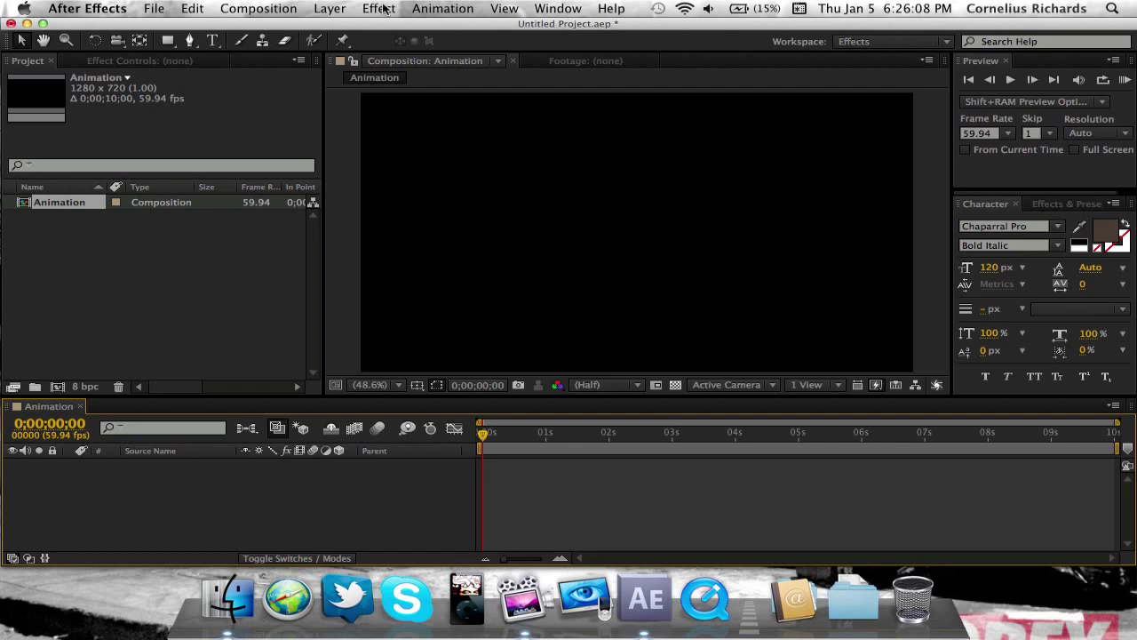
{"action": "right_click", "coordinate": [252, 484]}
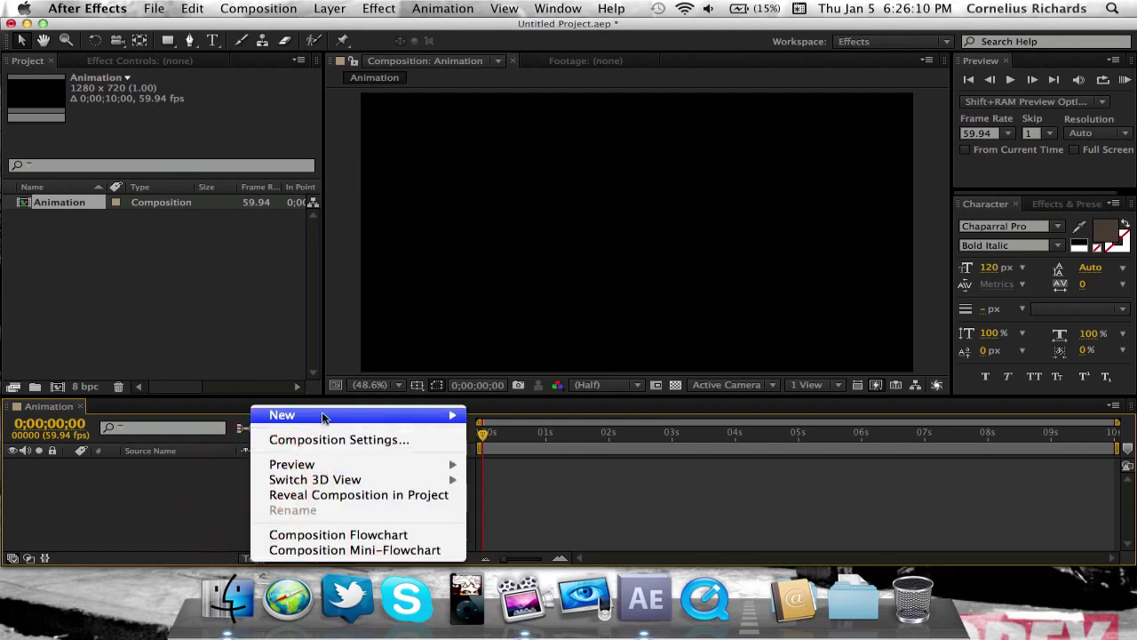
{"action": "mouse_move", "coordinate": [337, 415]}
{"action": "left_click", "coordinate": [502, 456]}
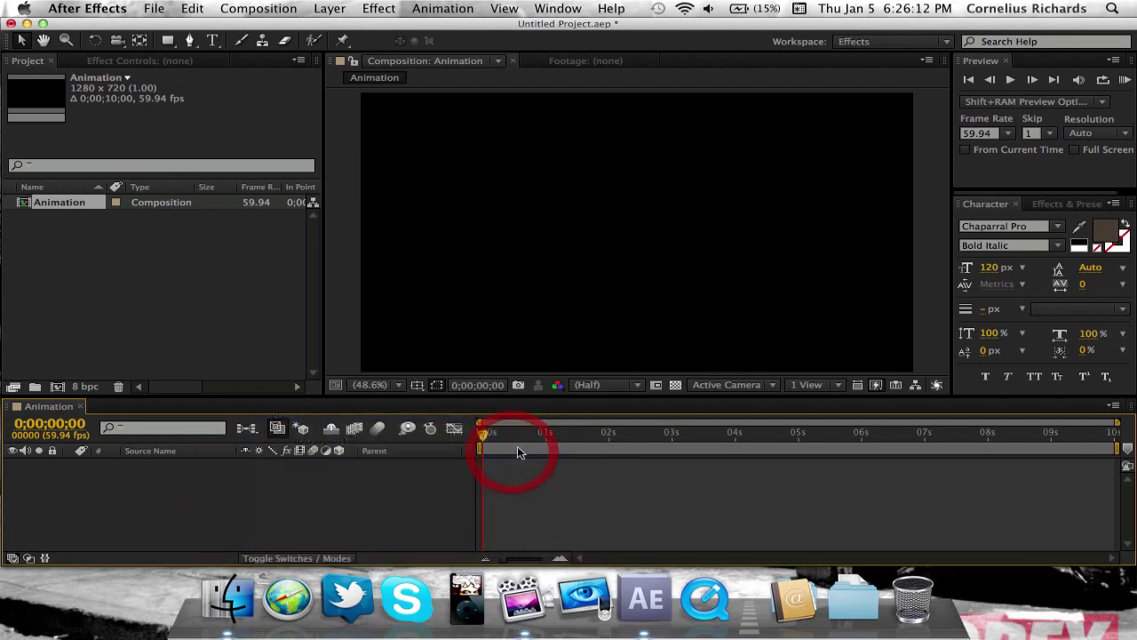
{"action": "left_click", "coordinate": [555, 464]}
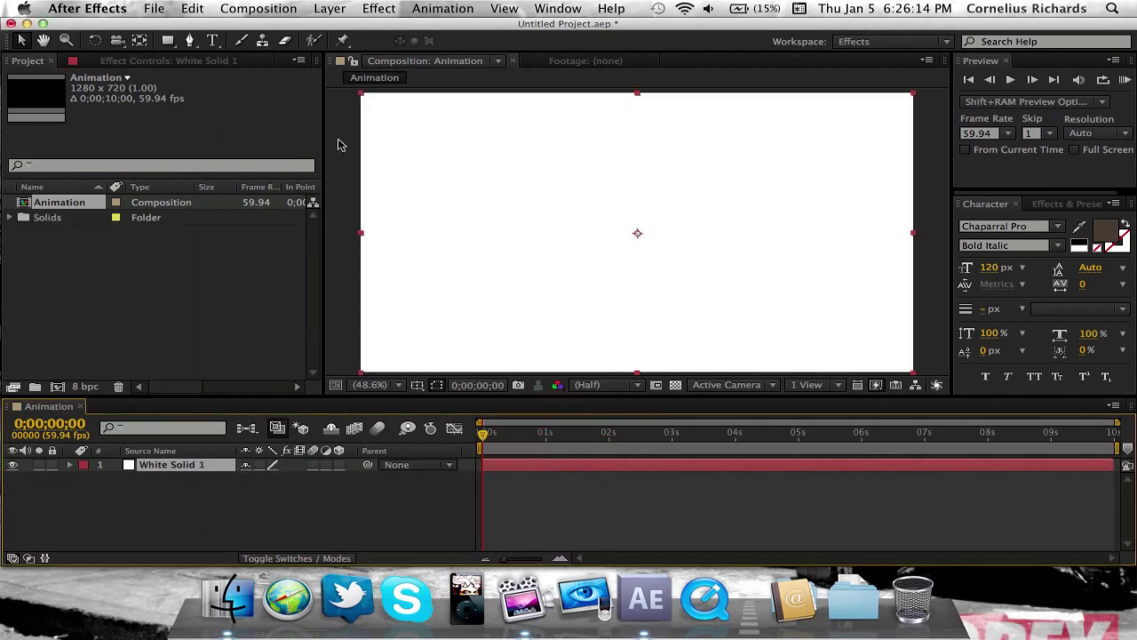
Step: Apply the Ramp effect to the white solid and set its ramp shape to Radial Ramp
{"action": "left_click", "coordinate": [381, 9]}
{"action": "mouse_move", "coordinate": [404, 223]}
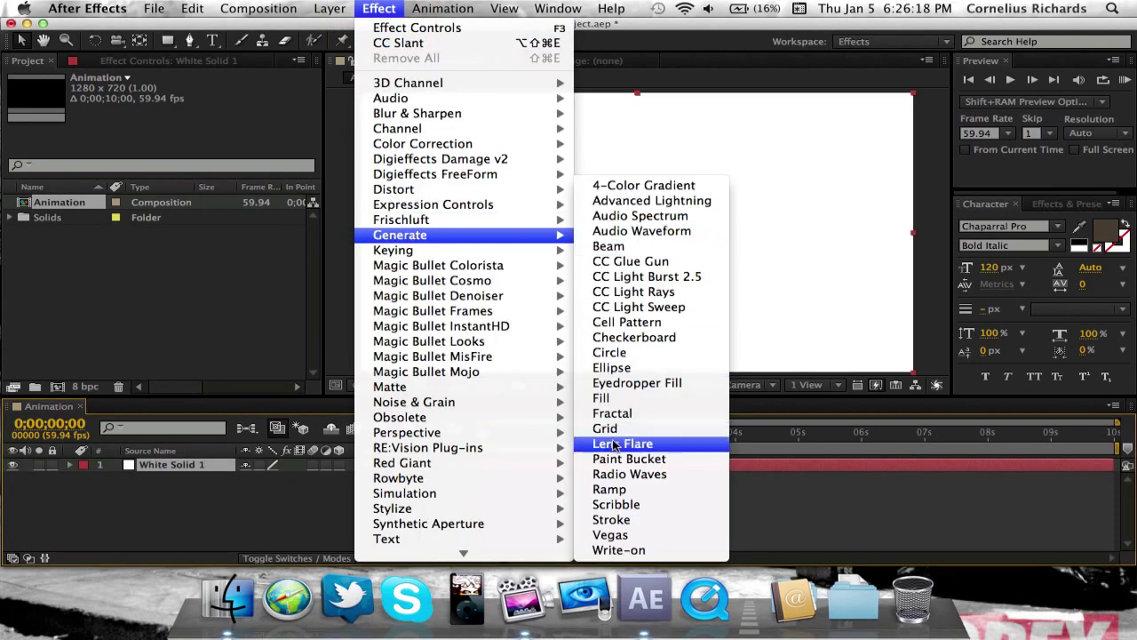
{"action": "left_click", "coordinate": [611, 490]}
{"action": "left_click", "coordinate": [238, 160]}
{"action": "left_click", "coordinate": [232, 190]}
Step: Set the ramp's end color to mid grey, hex 939393
{"action": "left_click", "coordinate": [185, 145]}
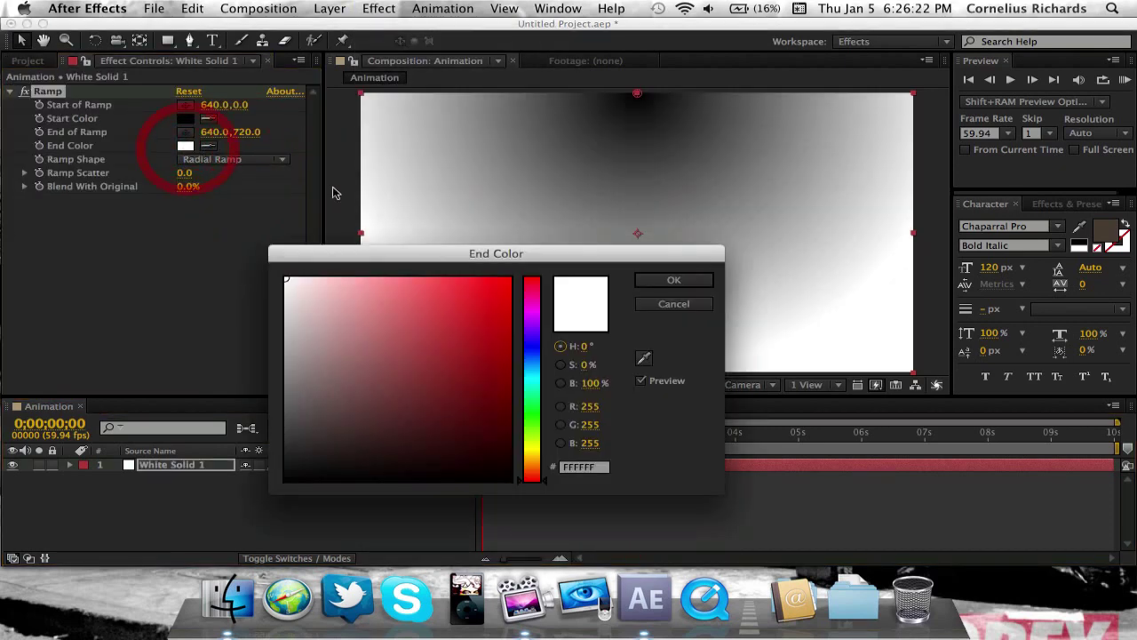
{"action": "left_click_drag", "start_coordinate": [292, 347], "coordinate": [277, 362]}
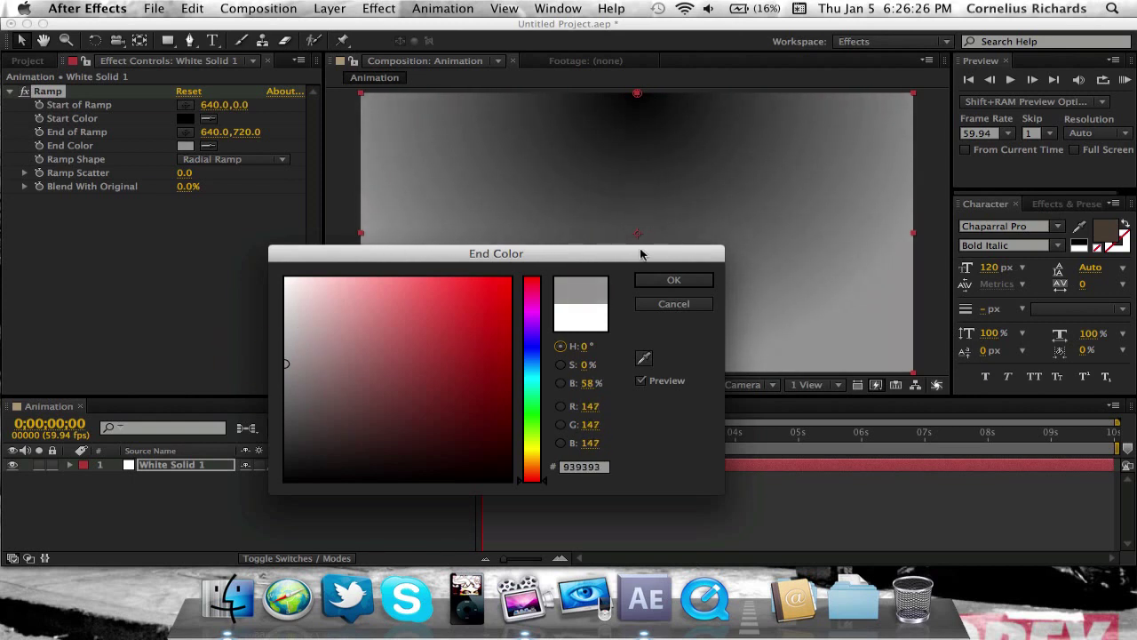
{"action": "left_click", "coordinate": [659, 282]}
Step: Set the ramp's start color to white, hex FFFFFF, and deselect the layer
{"action": "left_click", "coordinate": [185, 118]}
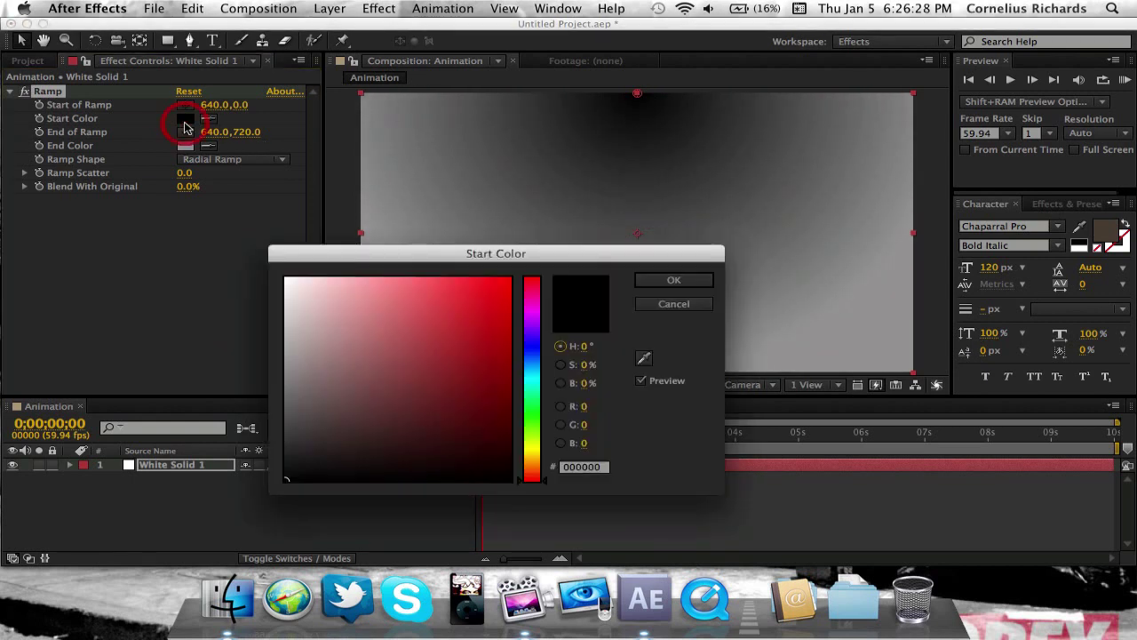
{"action": "left_click_drag", "start_coordinate": [287, 277], "coordinate": [228, 258]}
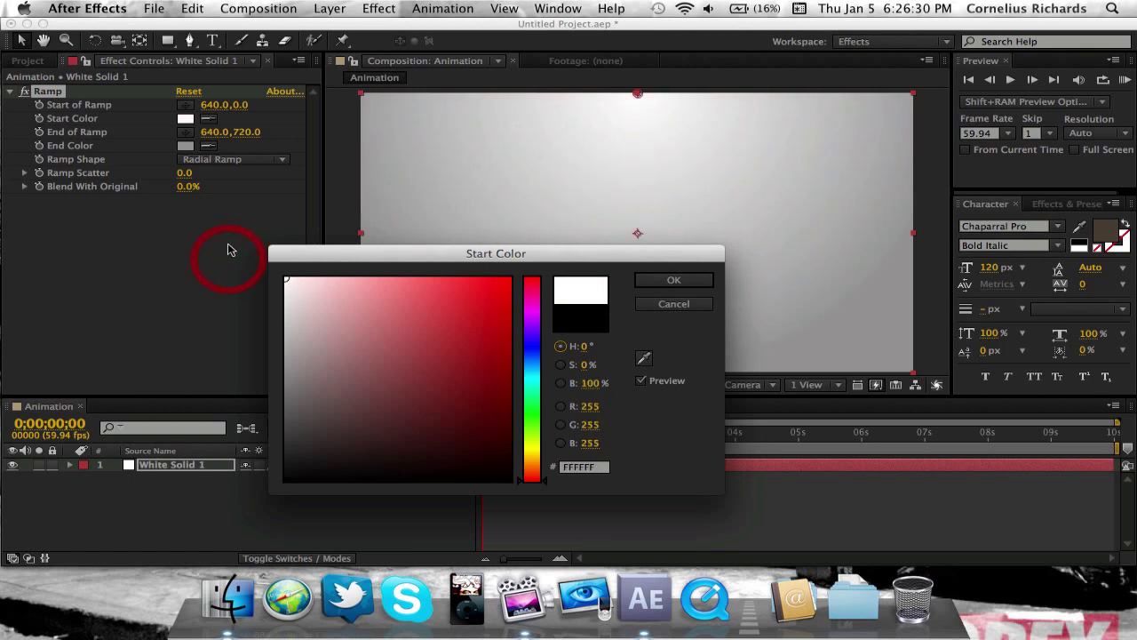
{"action": "left_click", "coordinate": [237, 263]}
{"action": "key", "text": "Return"}
{"action": "left_click", "coordinate": [233, 261]}
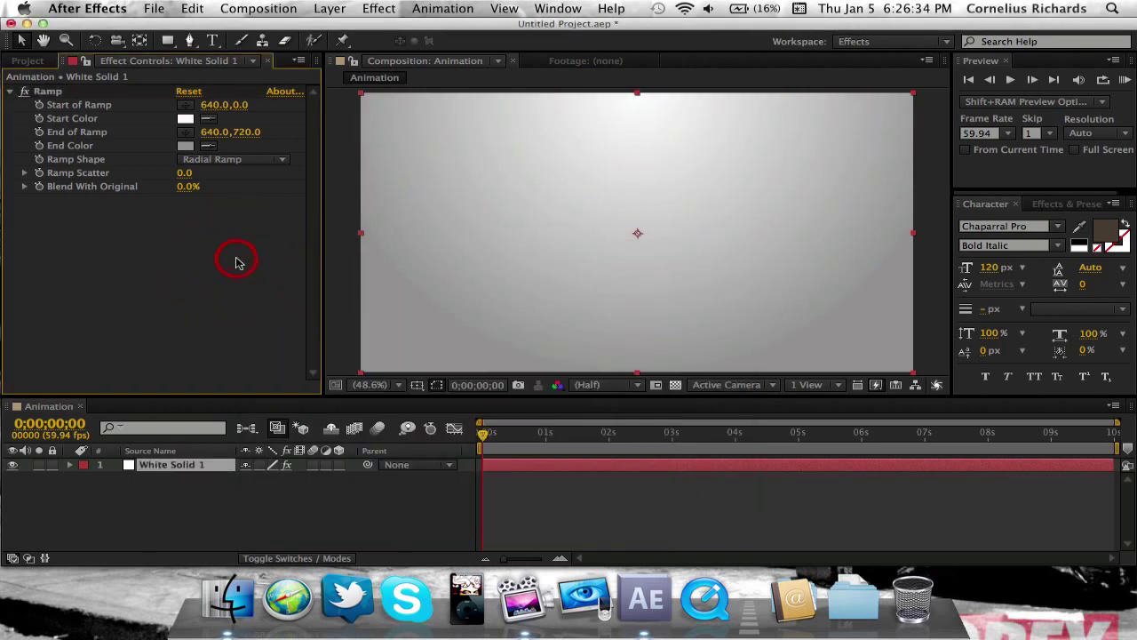
{"action": "left_click", "coordinate": [335, 273]}
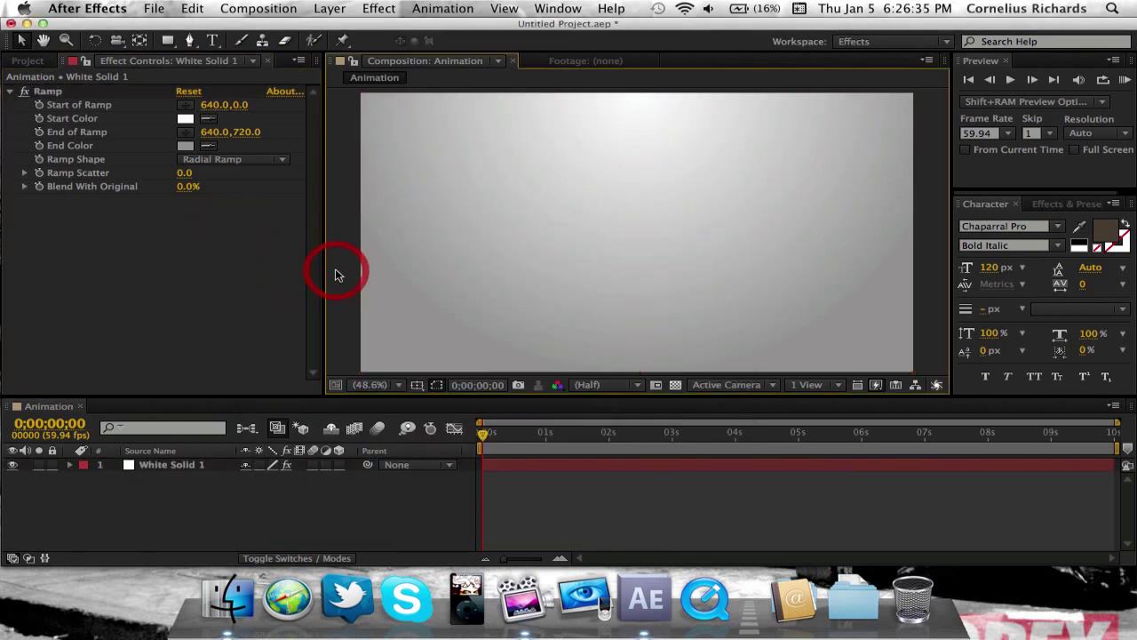
Step: Rename the white solid layer as Background and lock it
{"action": "right_click", "coordinate": [165, 470]}
{"action": "left_click", "coordinate": [202, 548]}
{"action": "type", "text": "Ba"}
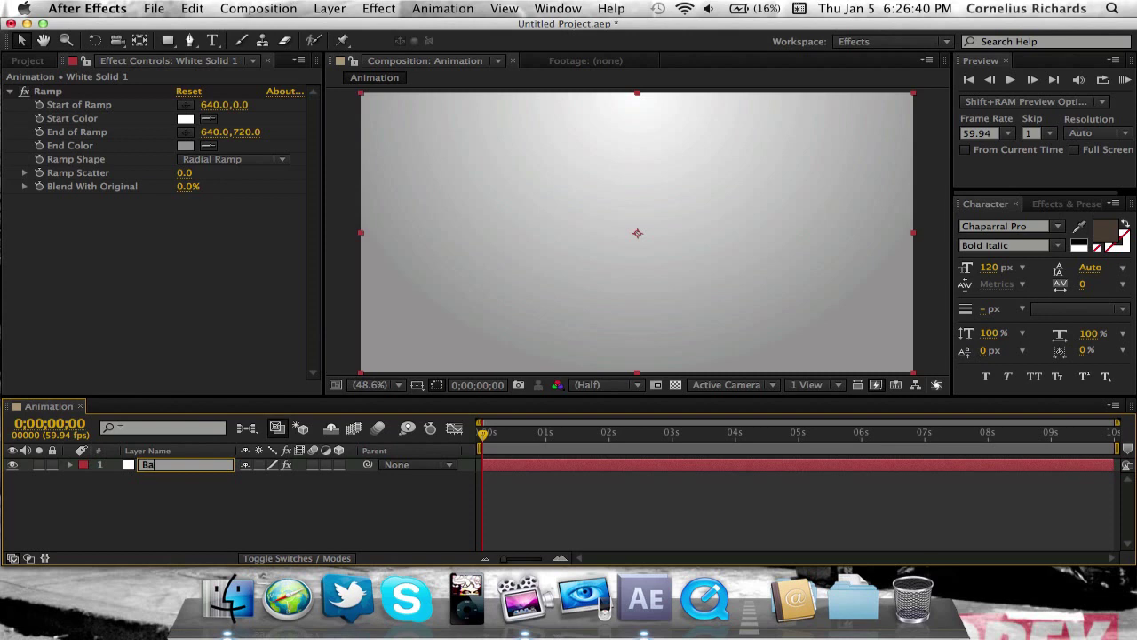
{"action": "type", "text": "ckground"}
{"action": "key", "text": "Return"}
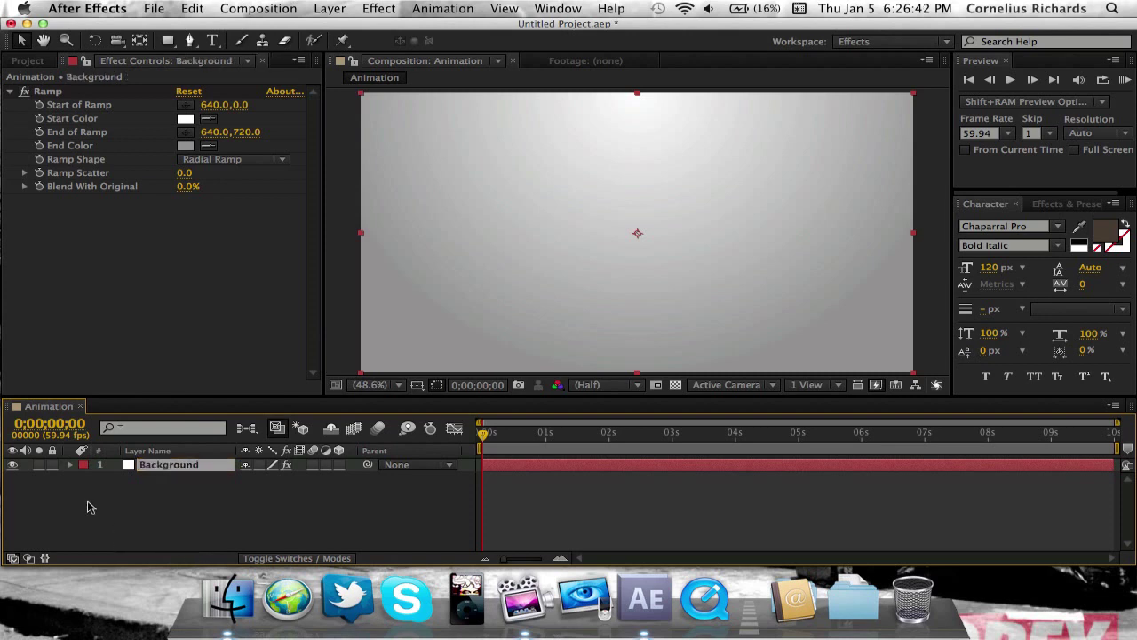
{"action": "left_click", "coordinate": [58, 477]}
Step: Import the crumpled-paper image 11.jpg from the Textures_Paper folder and place it above the Background layer
{"action": "left_click", "coordinate": [91, 377]}
{"action": "key", "text": "super+i"}
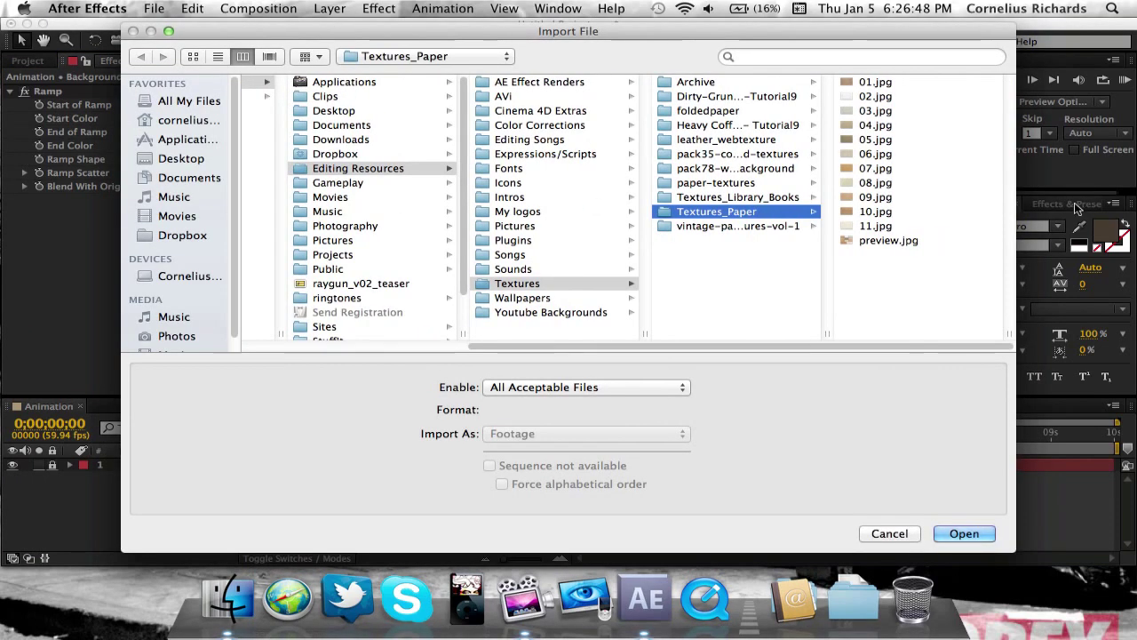
{"action": "left_click", "coordinate": [953, 227]}
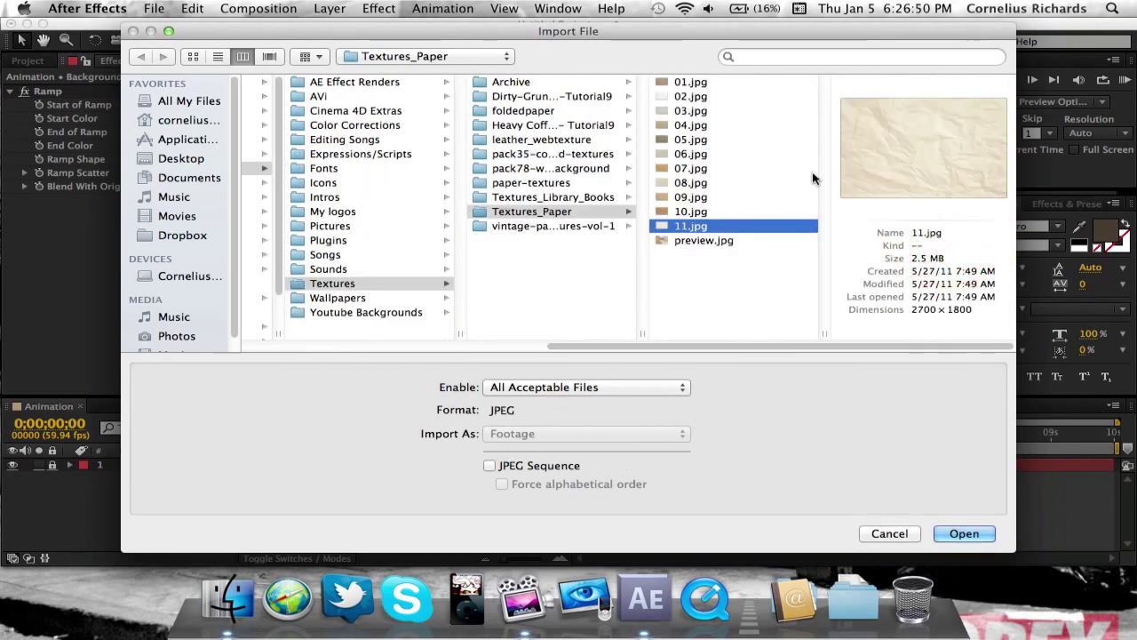
{"action": "left_click", "coordinate": [964, 533]}
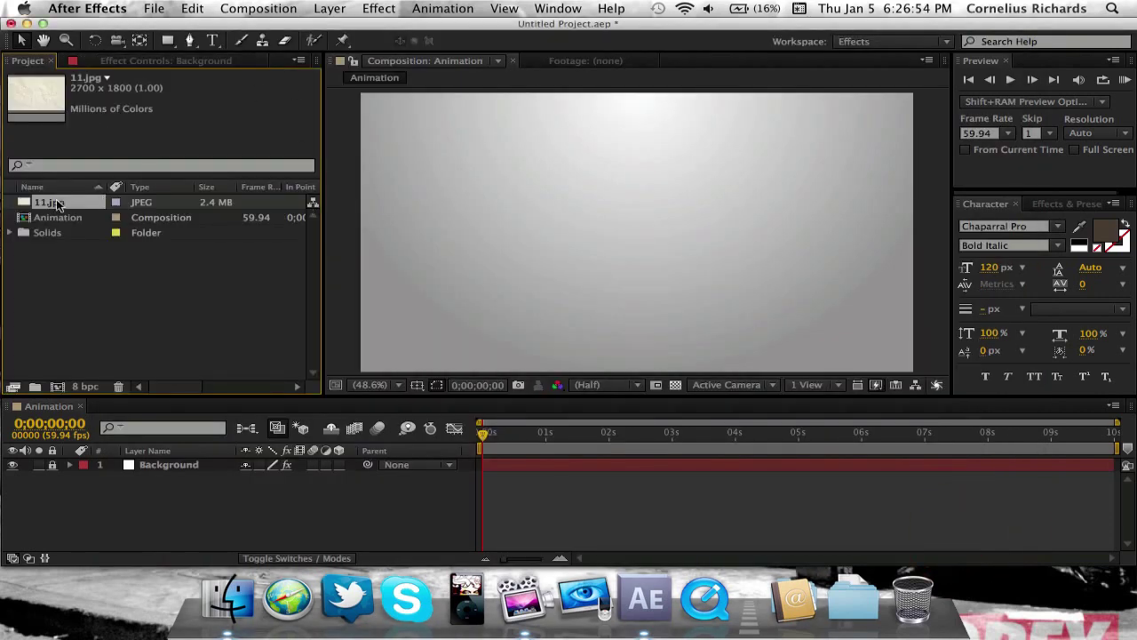
{"action": "left_click_drag", "start_coordinate": [58, 202], "coordinate": [159, 462]}
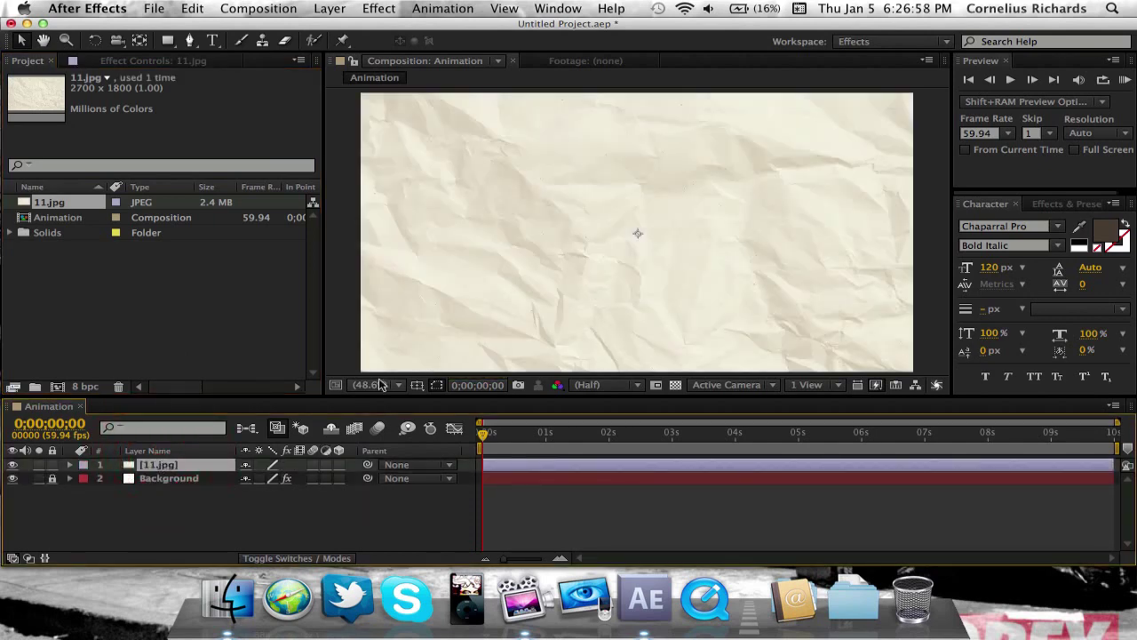
Step: Set the blending mode of the 11.jpg layer to Overlay
{"action": "right_click", "coordinate": [182, 467]}
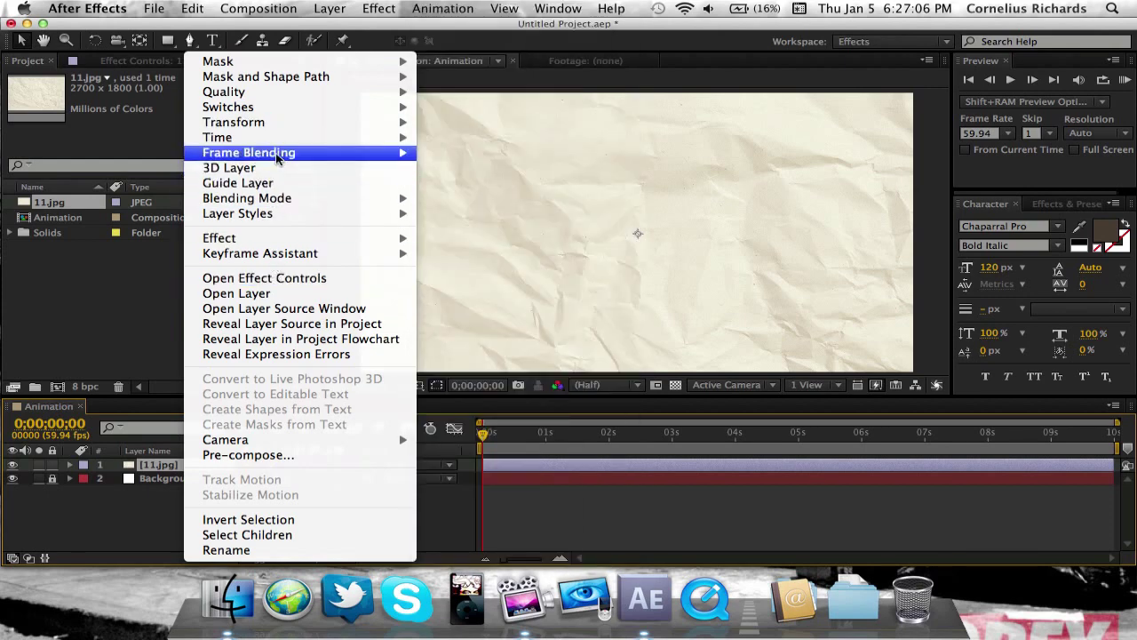
{"action": "mouse_move", "coordinate": [275, 199]}
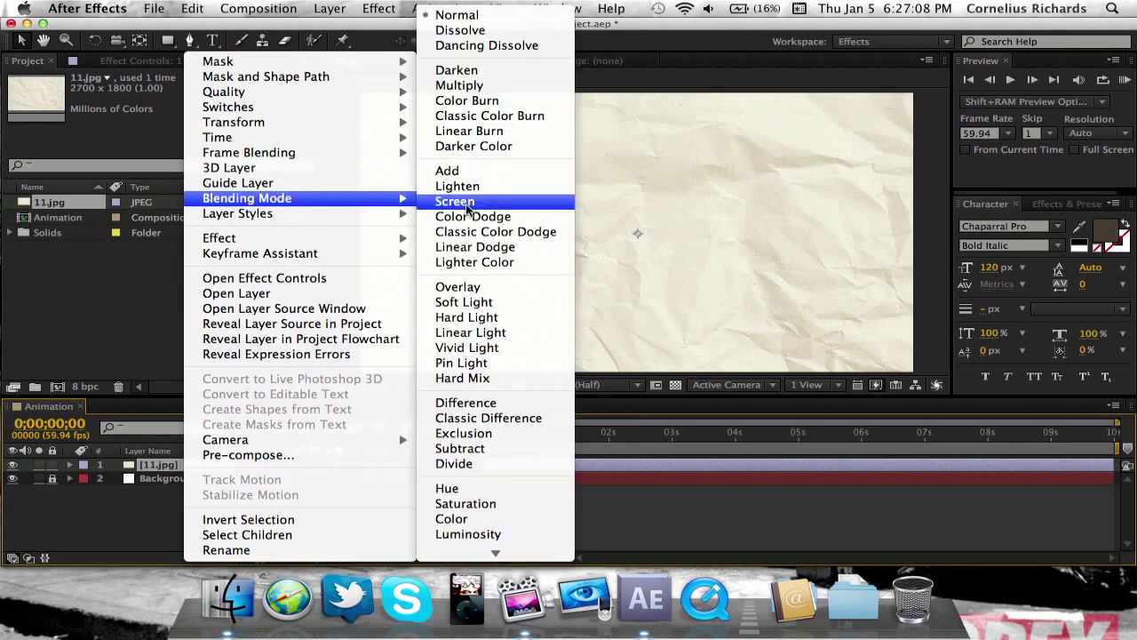
{"action": "left_click", "coordinate": [458, 287]}
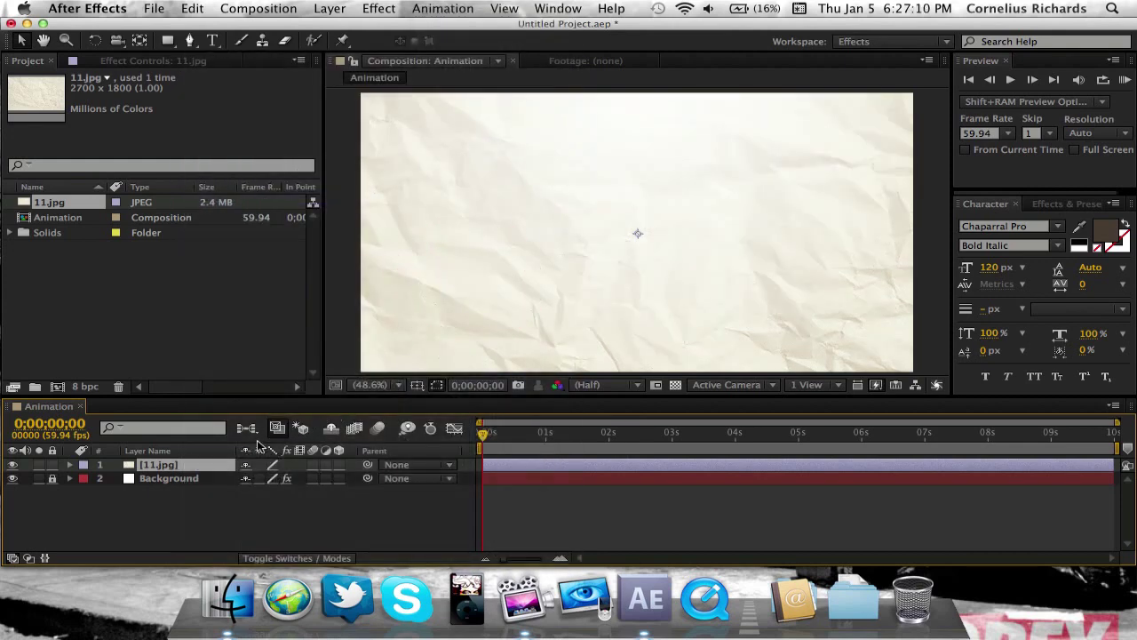
Step: Set the opacity of the 11.jpg layer to 30%
{"action": "key", "text": "t"}
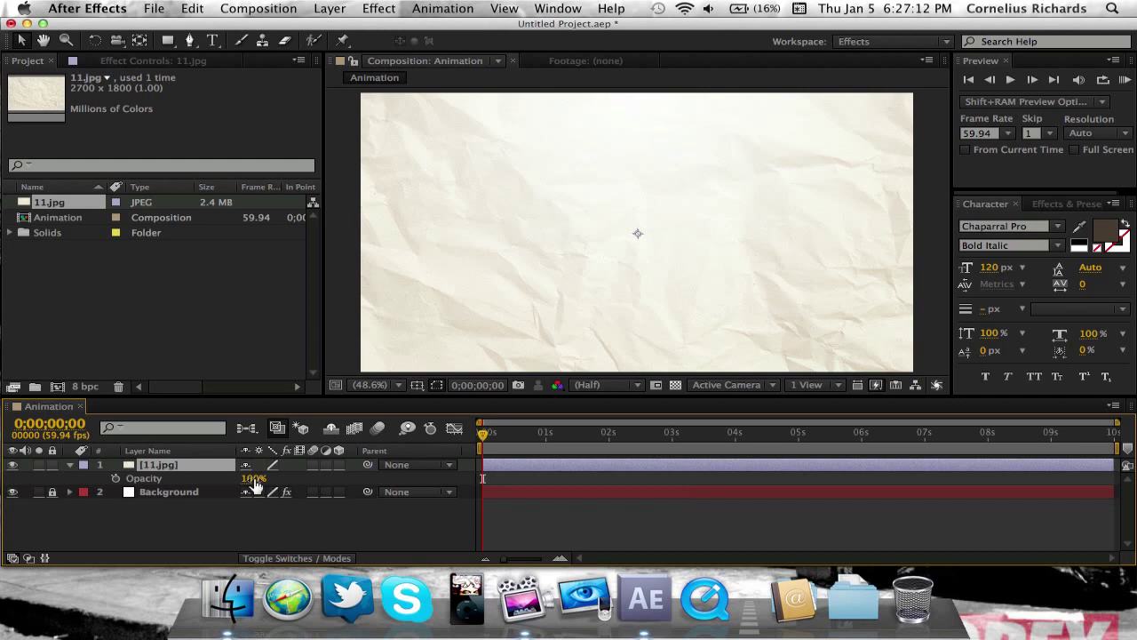
{"action": "left_click", "coordinate": [254, 478]}
{"action": "type", "text": "30"}
{"action": "key", "text": "Return"}
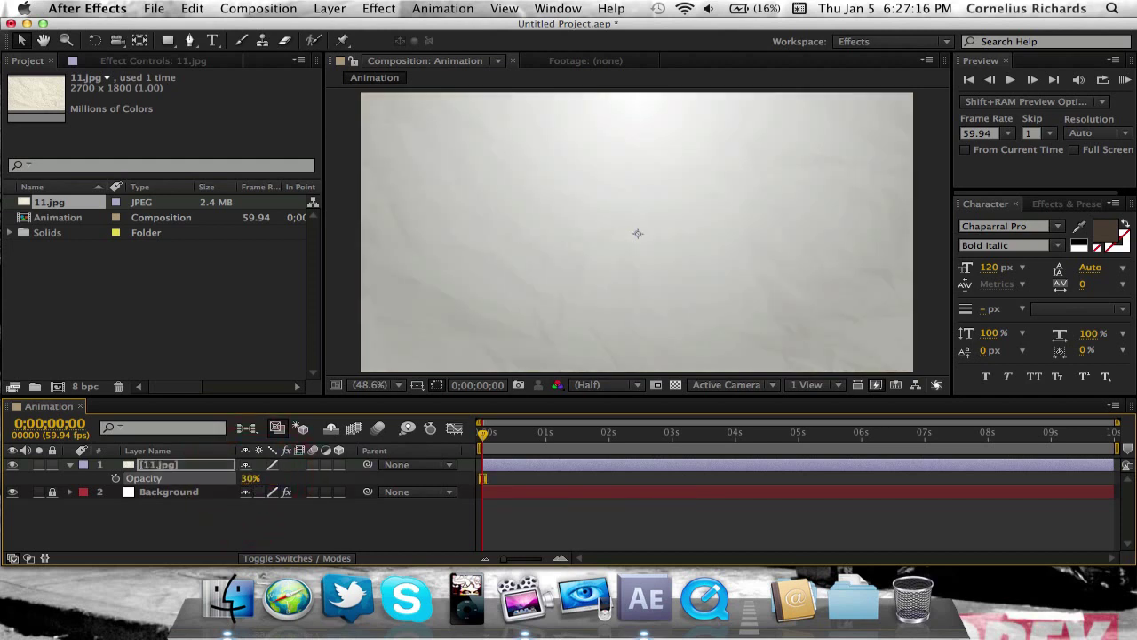
{"action": "left_click", "coordinate": [267, 522]}
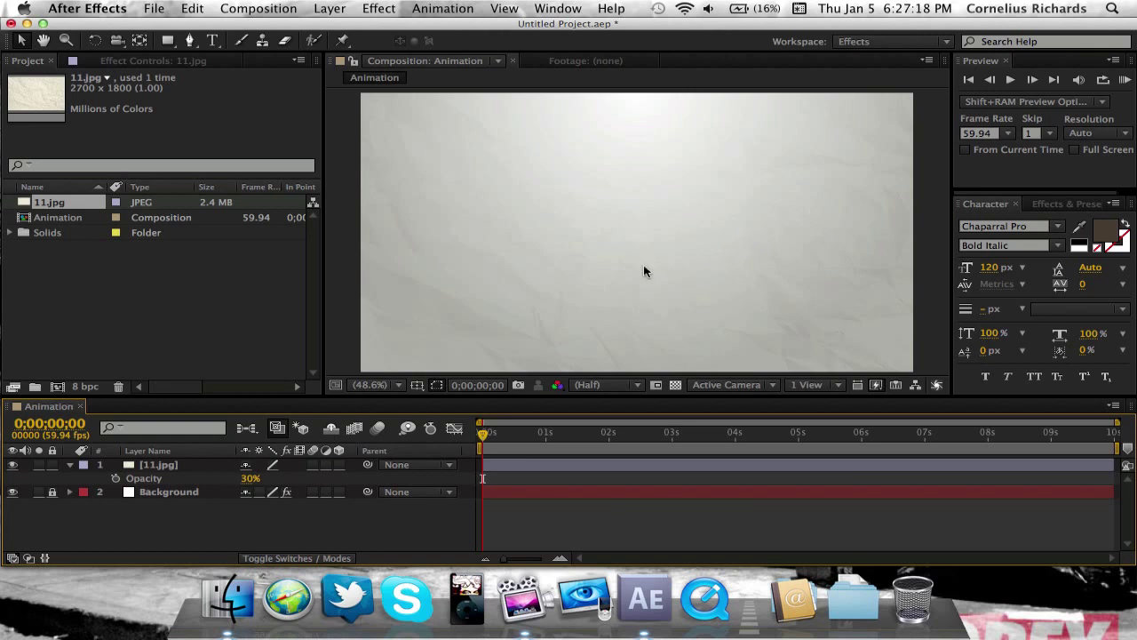
Step: Raise the 11.jpg layer's opacity to 45%, collapse its properties and lock the layer
{"action": "left_click_drag", "start_coordinate": [249, 483], "coordinate": [257, 476]}
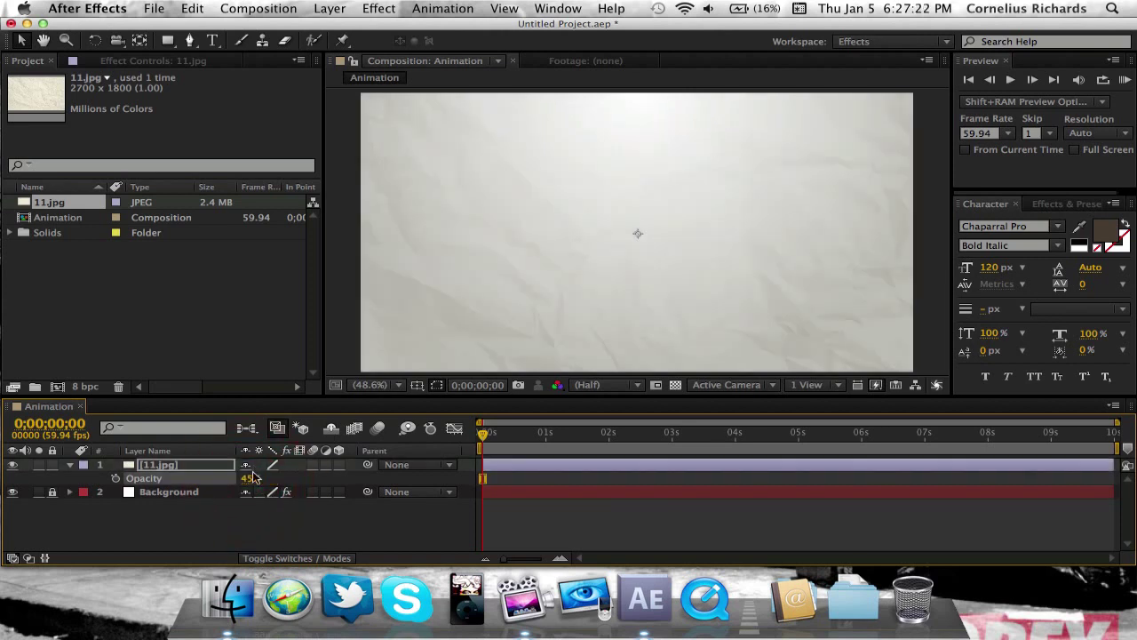
{"action": "left_click", "coordinate": [247, 518]}
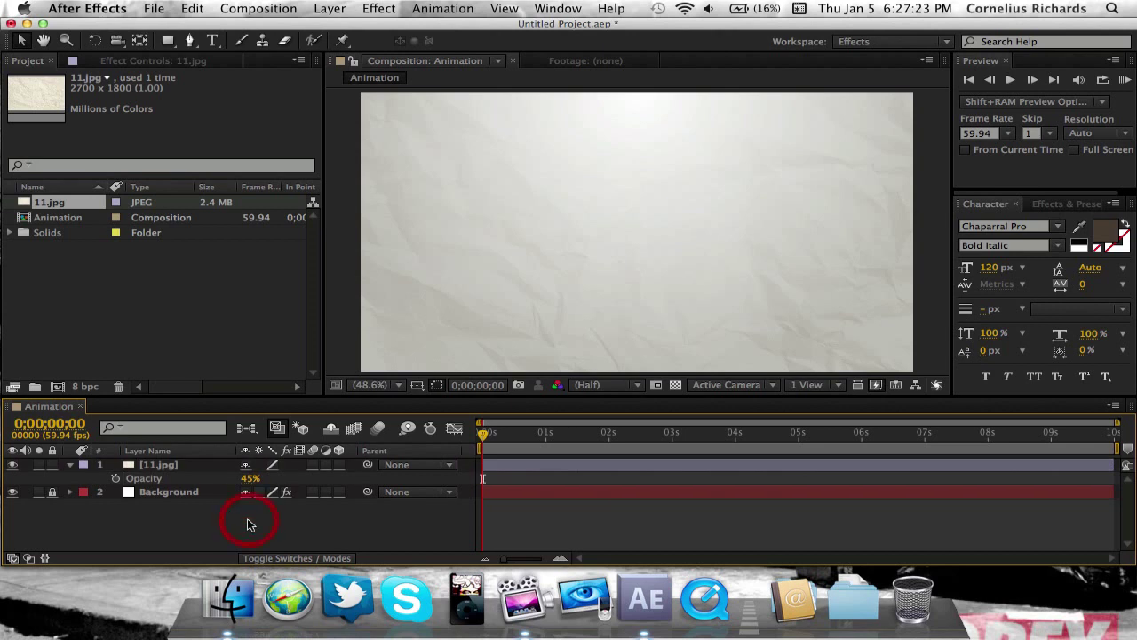
{"action": "left_click", "coordinate": [69, 465]}
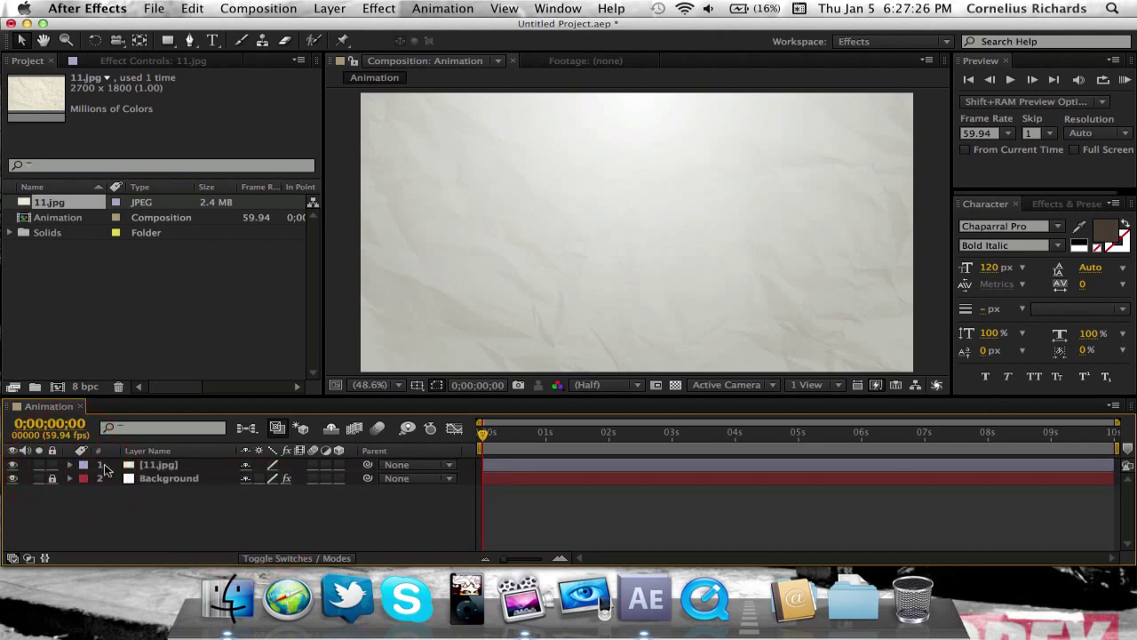
{"action": "left_click", "coordinate": [53, 465]}
Step: Add a text layer reading "Tutorial" in the upper part of the composition, closing the Paragraph panel
{"action": "left_click", "coordinate": [213, 42]}
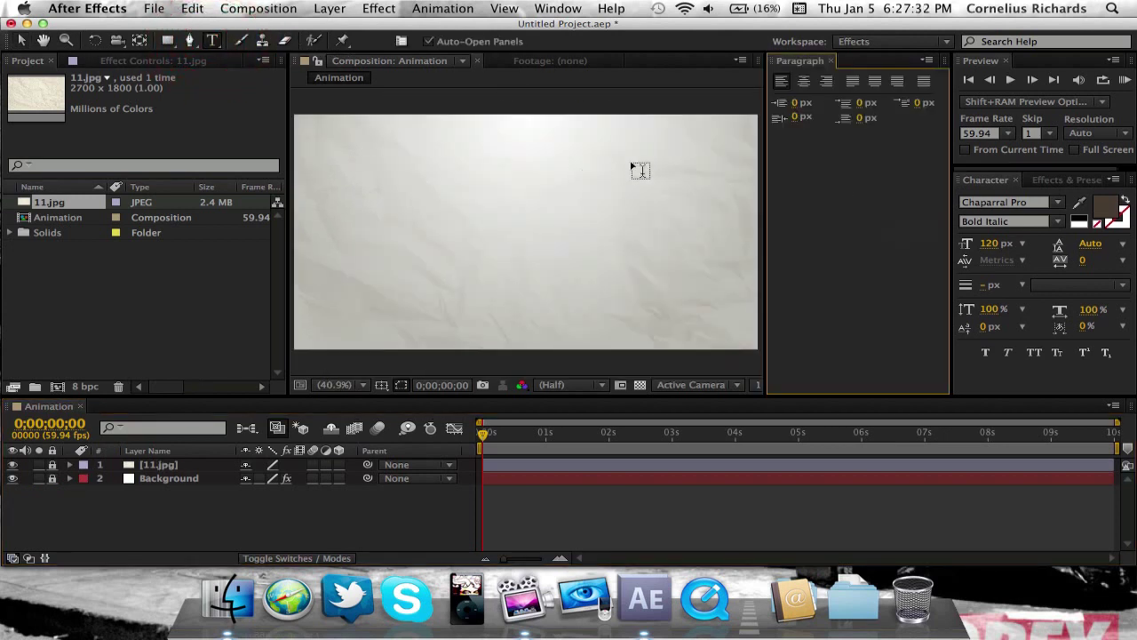
{"action": "left_click", "coordinate": [831, 63]}
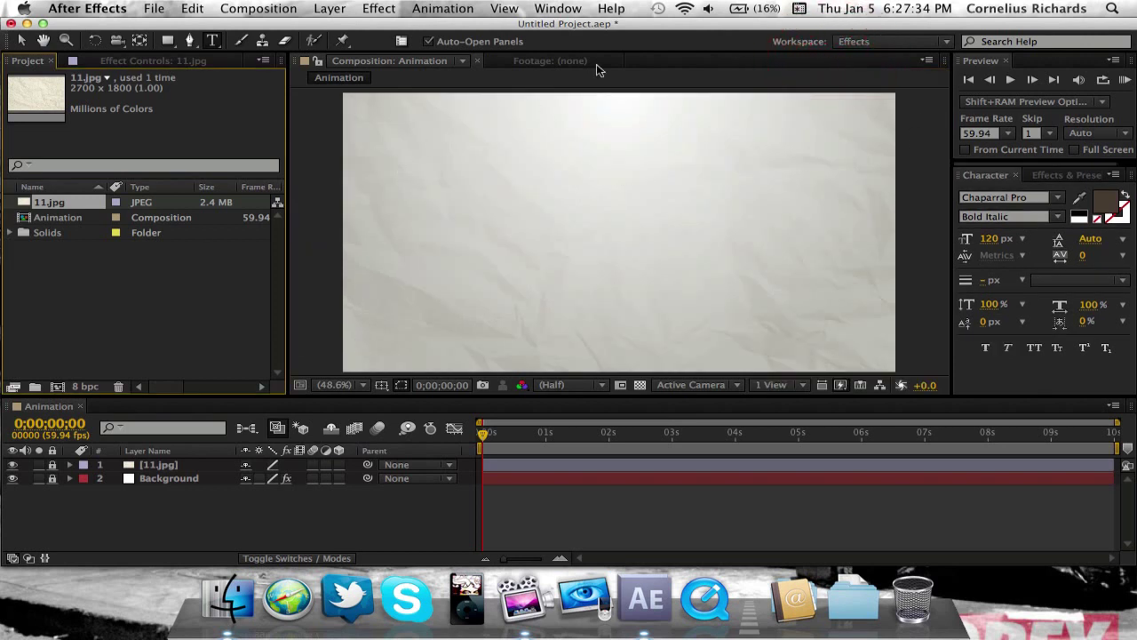
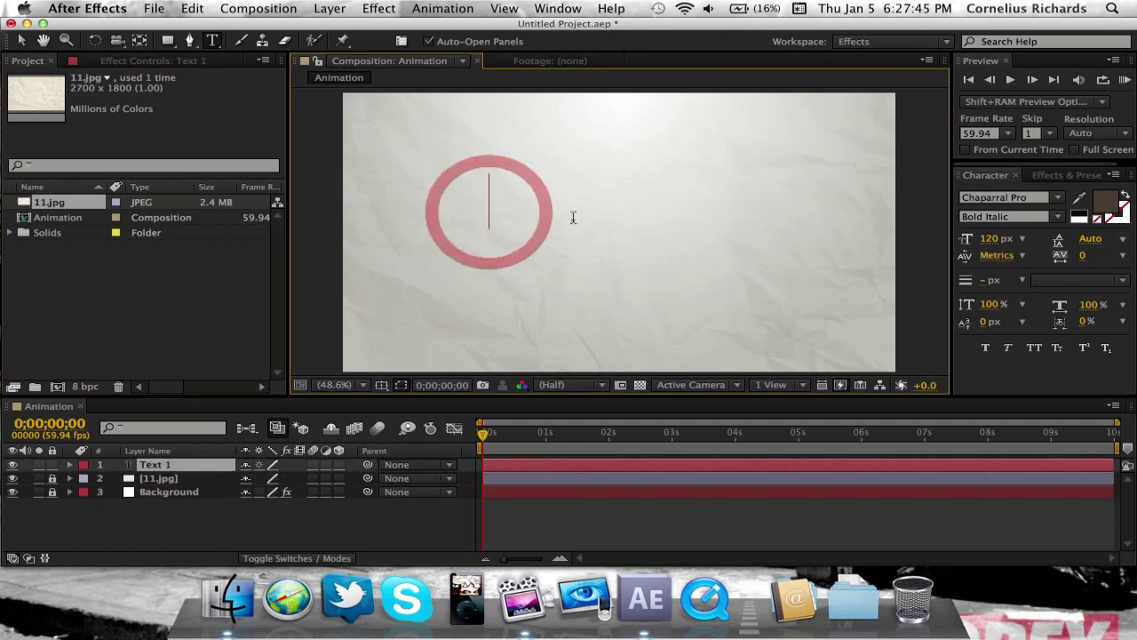
{"action": "type", "text": "Tutorial"}
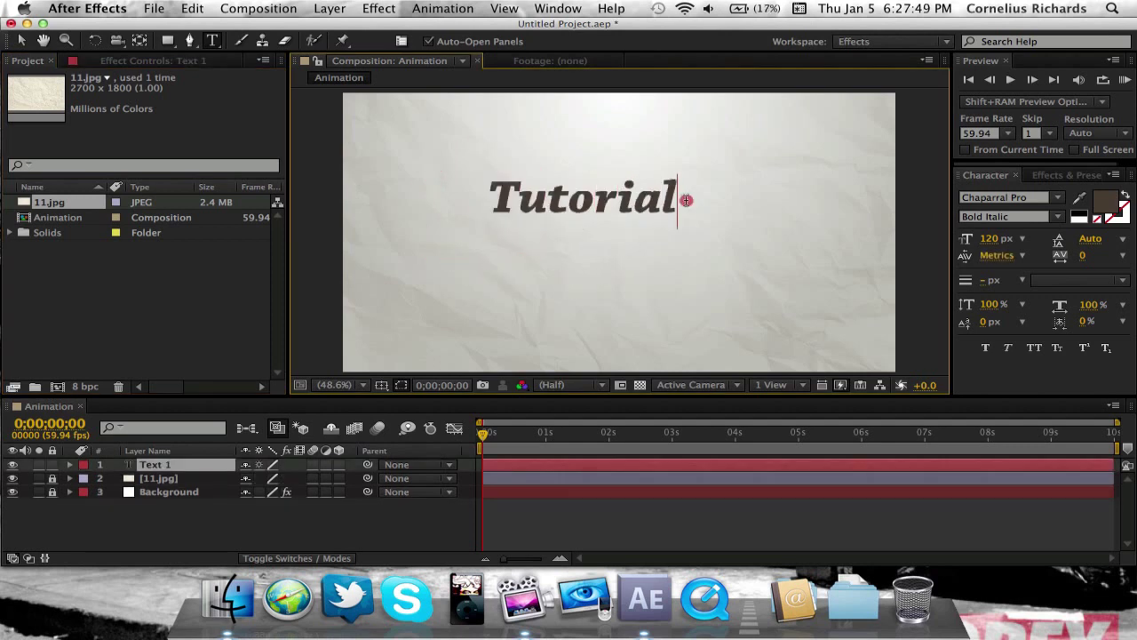
Step: Set the Tutorial text's font style to Bold and its size to 207 px
{"action": "left_click_drag", "start_coordinate": [685, 200], "coordinate": [797, 213]}
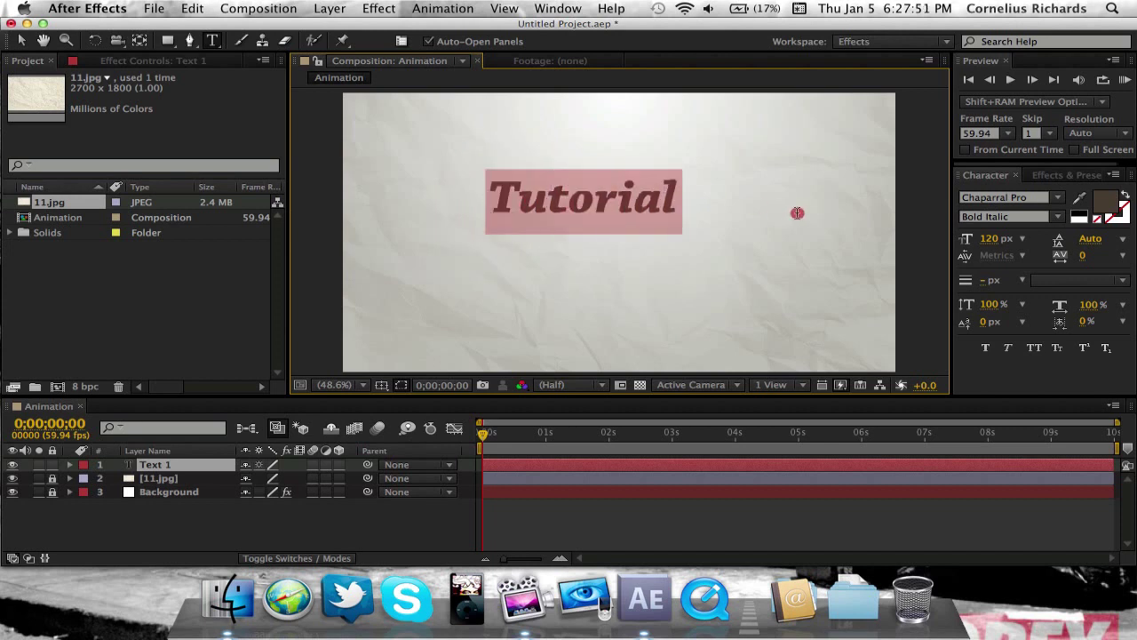
{"action": "left_click", "coordinate": [1013, 216]}
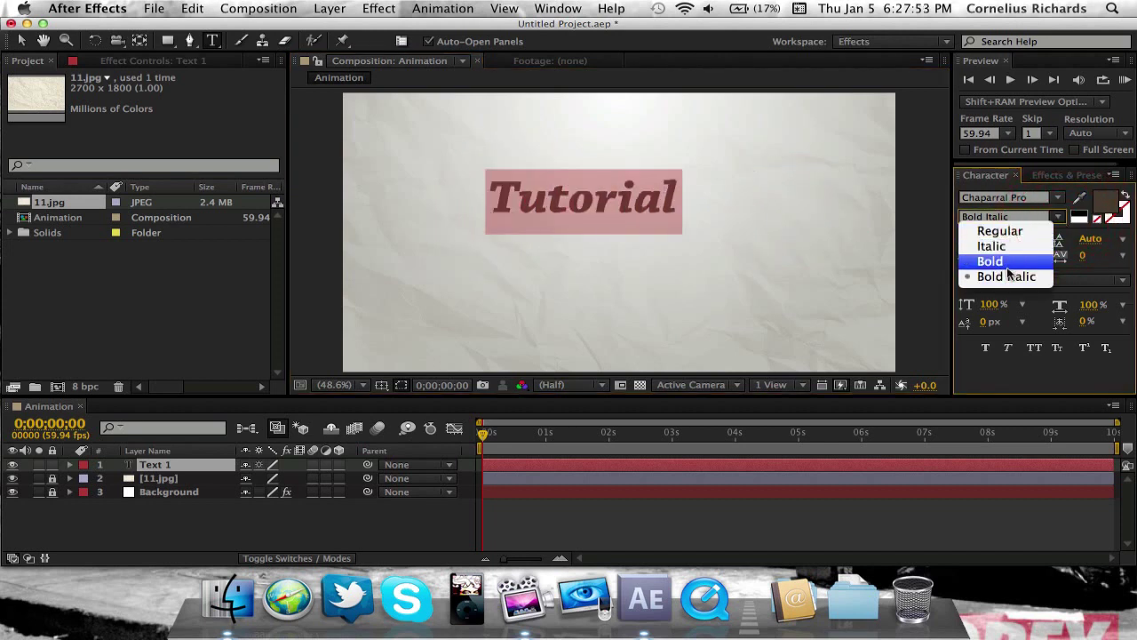
{"action": "left_click", "coordinate": [1008, 261]}
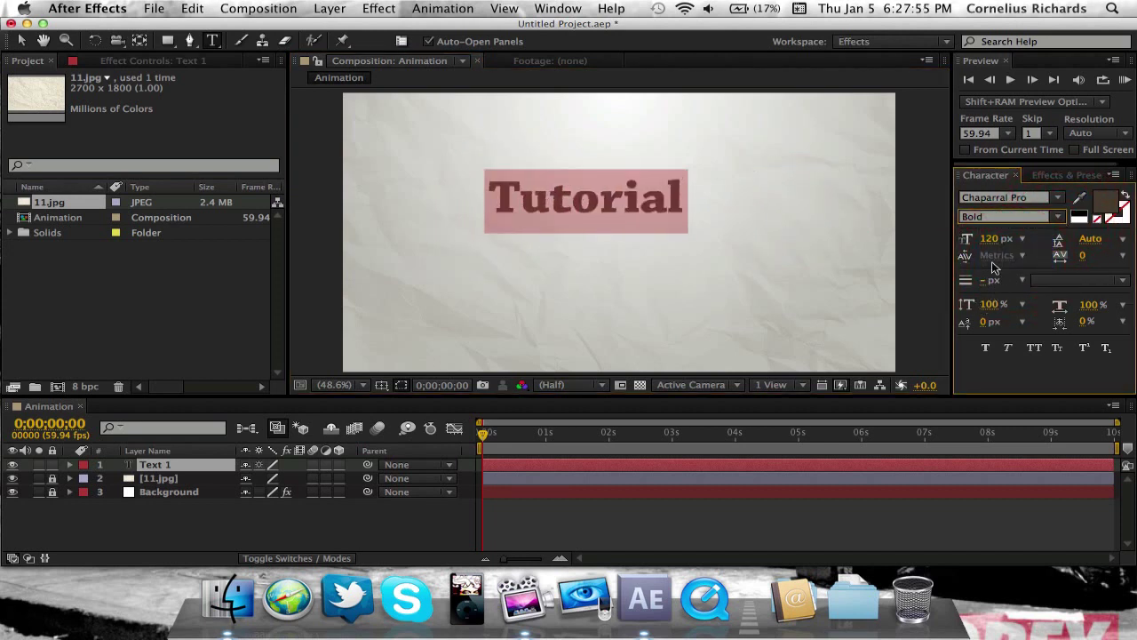
{"action": "left_click_drag", "start_coordinate": [990, 242], "coordinate": [1083, 249]}
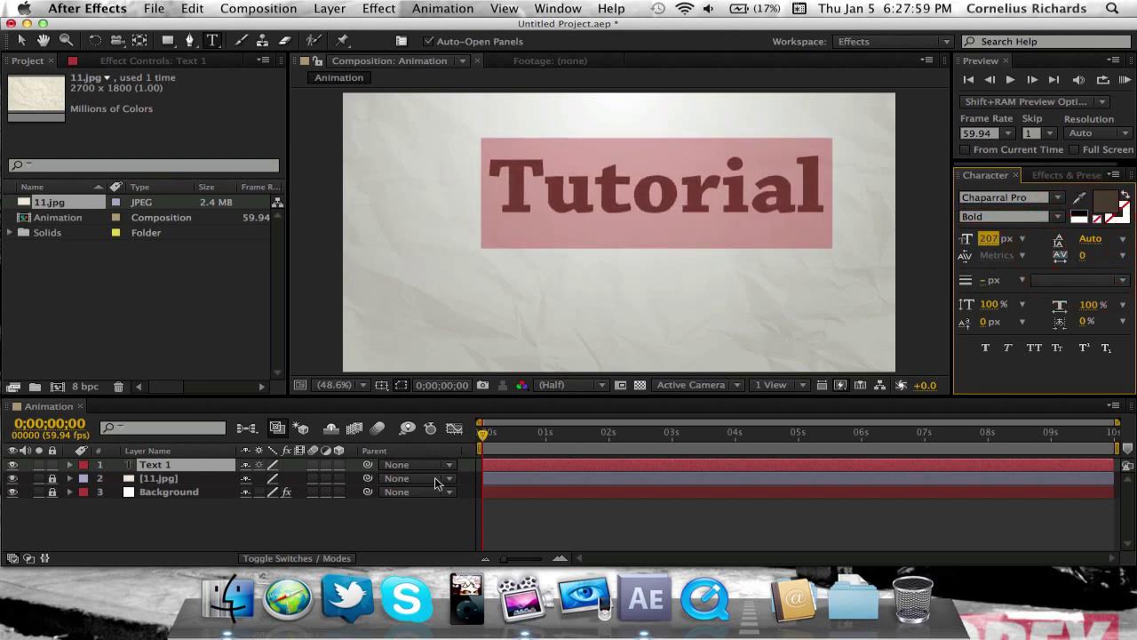
{"action": "left_click", "coordinate": [189, 467]}
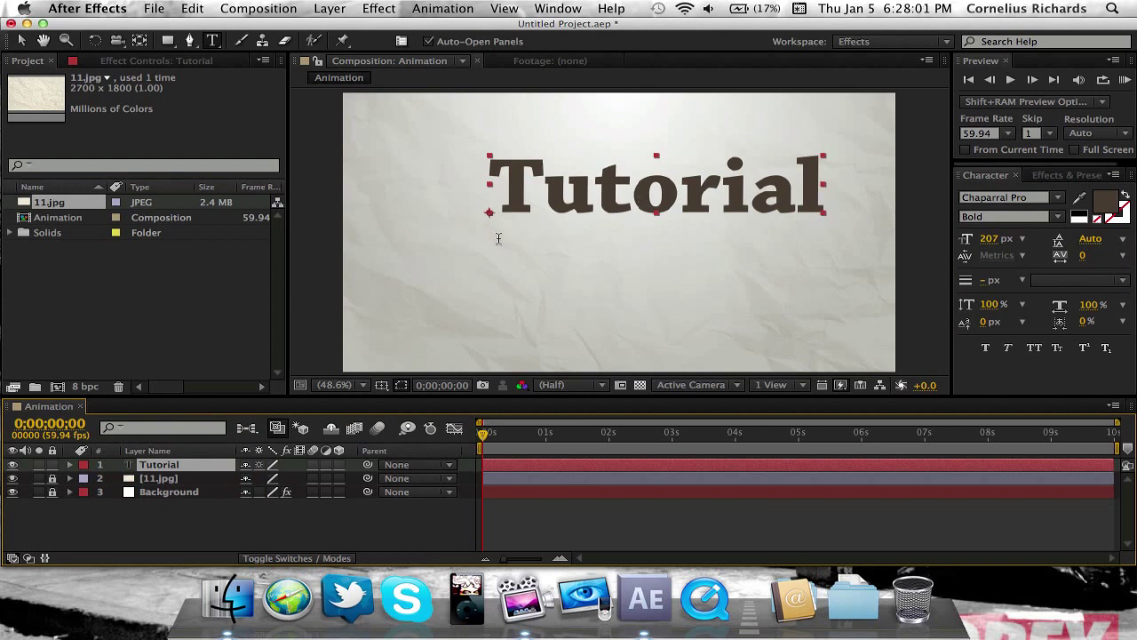
Step: Show the Title/Action Safe guides, centre the Tutorial text horizontally just above the middle, and hide the guides
{"action": "key", "text": "v"}
{"action": "left_click", "coordinate": [381, 384]}
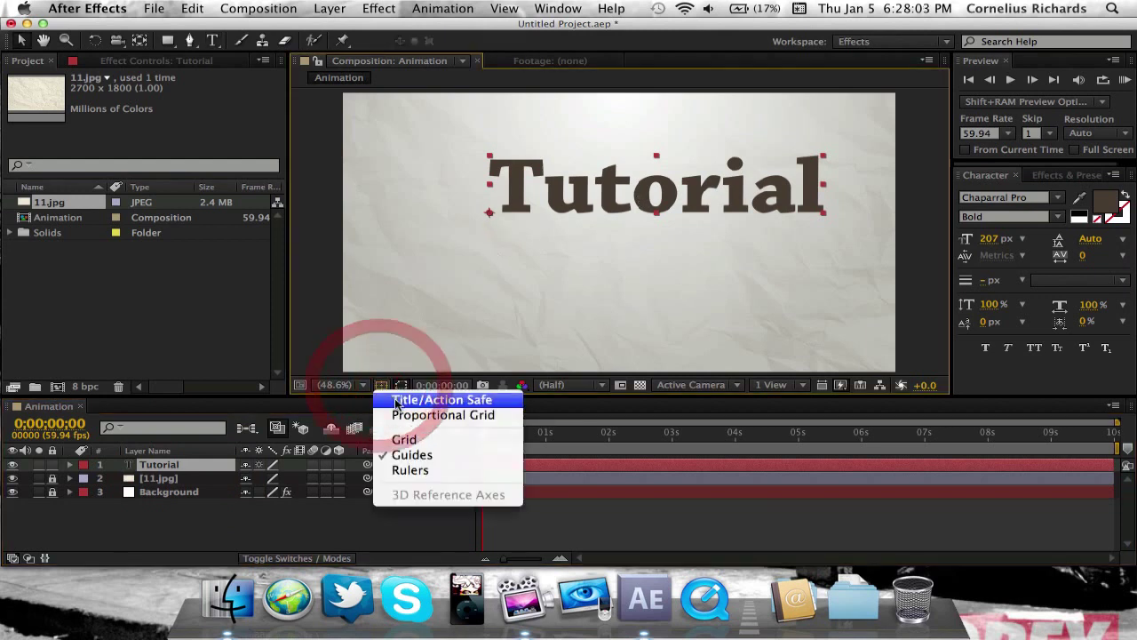
{"action": "left_click", "coordinate": [409, 398]}
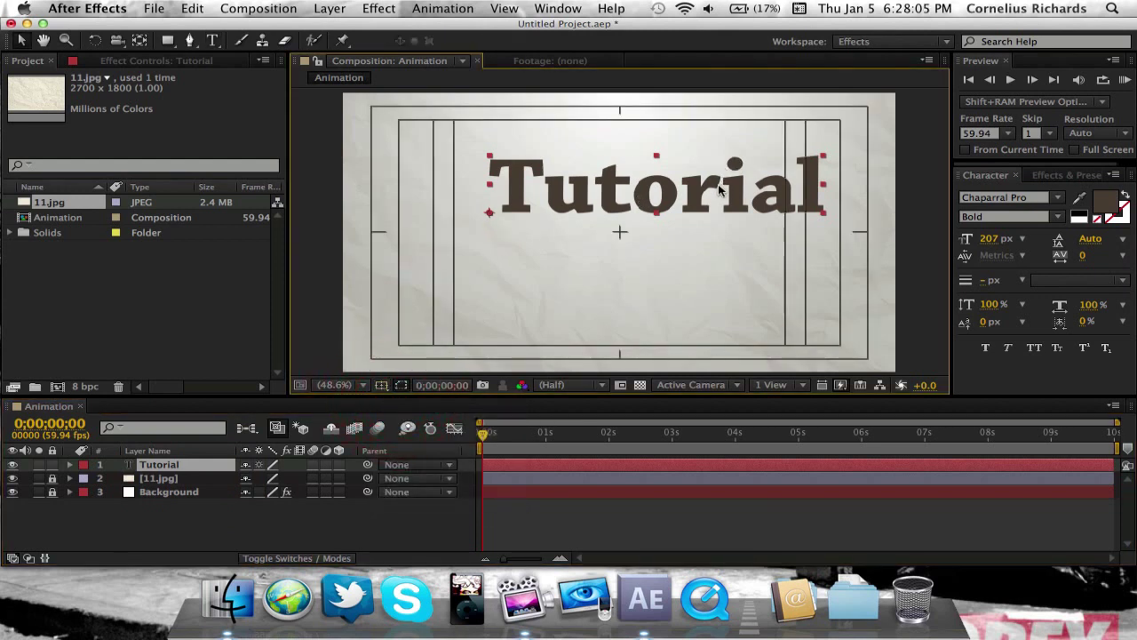
{"action": "mouse_move", "coordinate": [672, 206]}
{"action": "left_mouse_down"}
{"action": "mouse_move", "coordinate": [691, 215]}
{"action": "mouse_move", "coordinate": [682, 190]}
{"action": "left_mouse_up"}
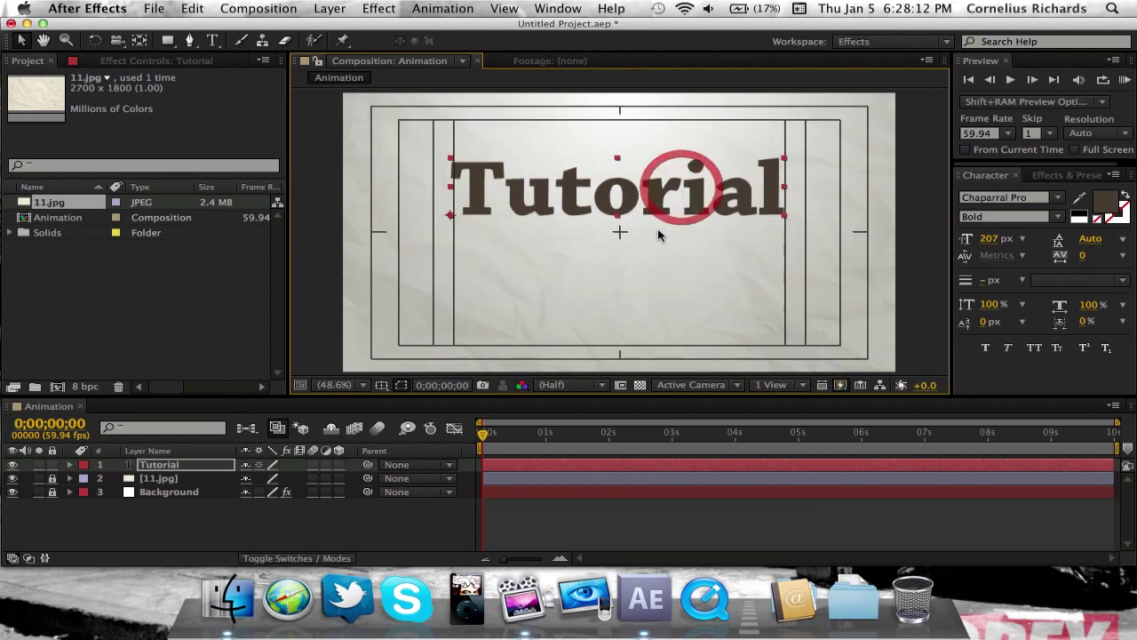
{"action": "left_click", "coordinate": [382, 388]}
{"action": "left_click", "coordinate": [387, 398]}
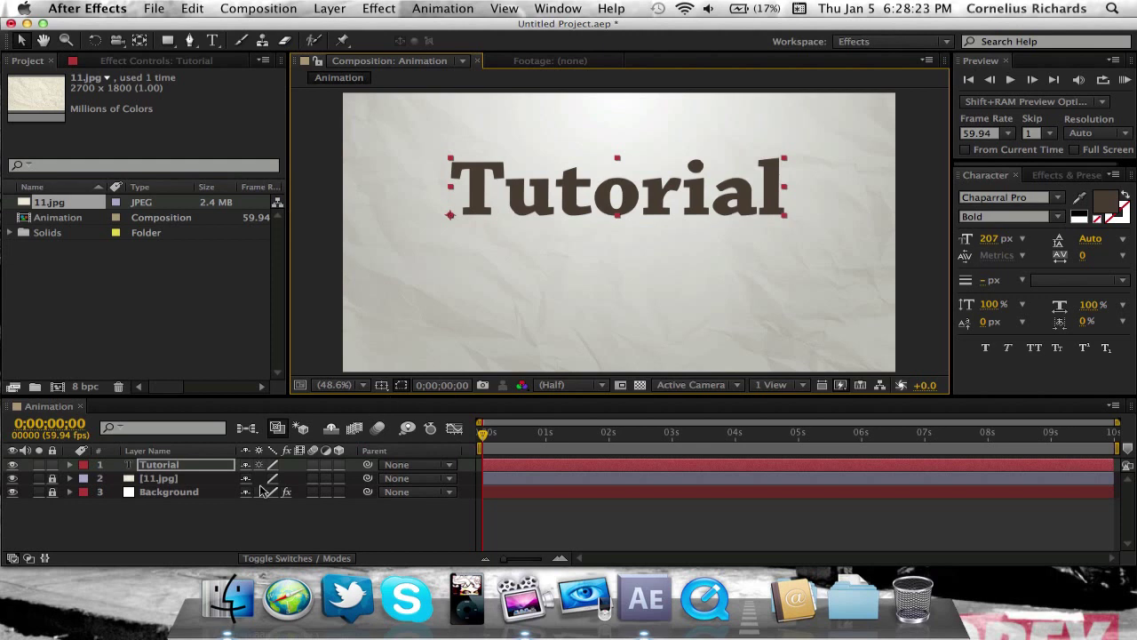
Step: Set Position keyframes for the Tutorial layer at frame 0 and frame 20, both at its current position
{"action": "left_click", "coordinate": [213, 467]}
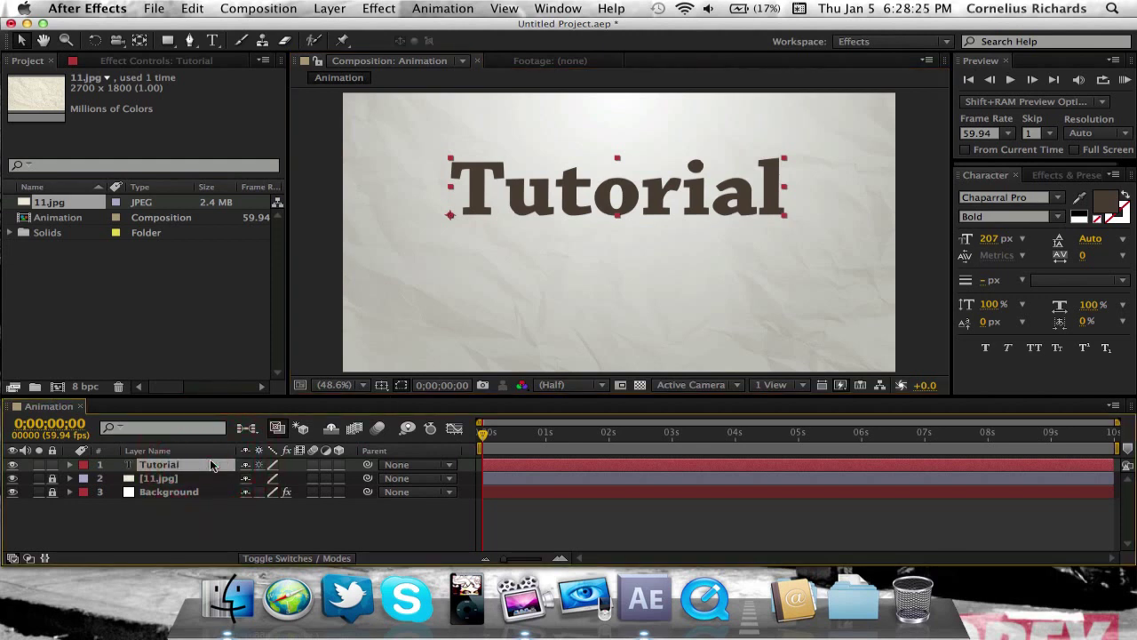
{"action": "key", "text": "p"}
{"action": "left_click", "coordinate": [114, 479]}
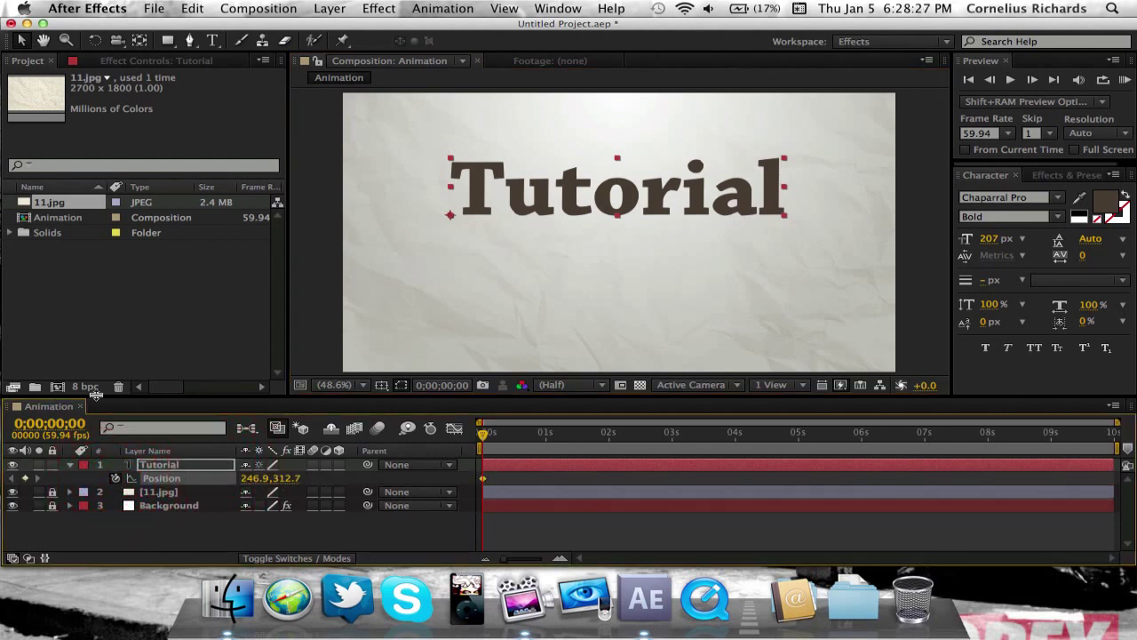
{"action": "left_click", "coordinate": [53, 424]}
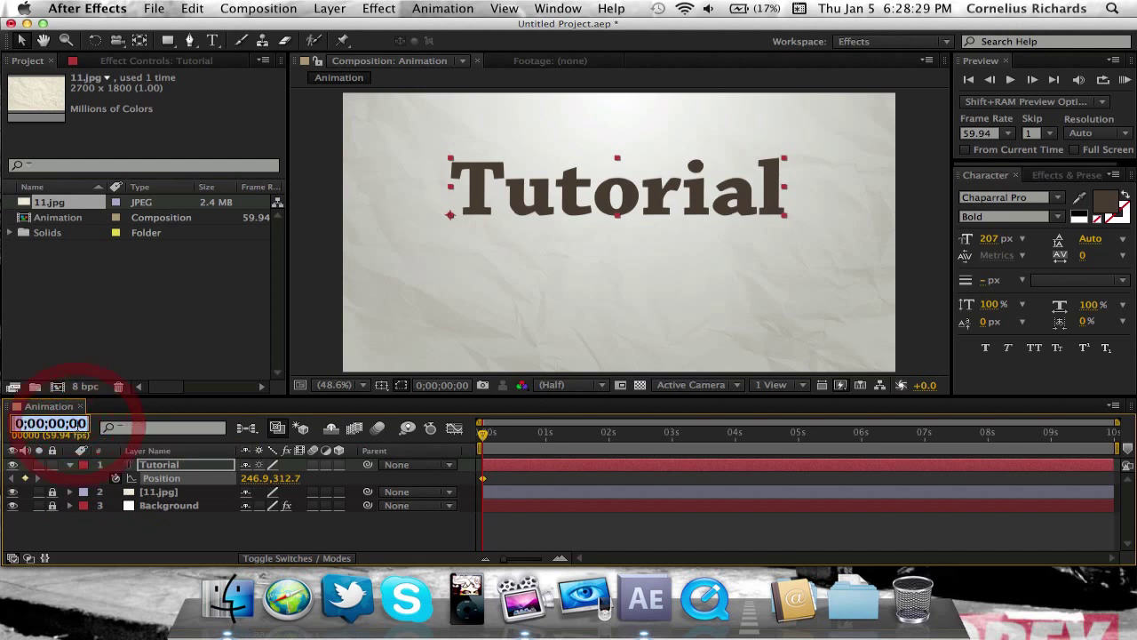
{"action": "type", "text": "20"}
{"action": "key", "text": "Return"}
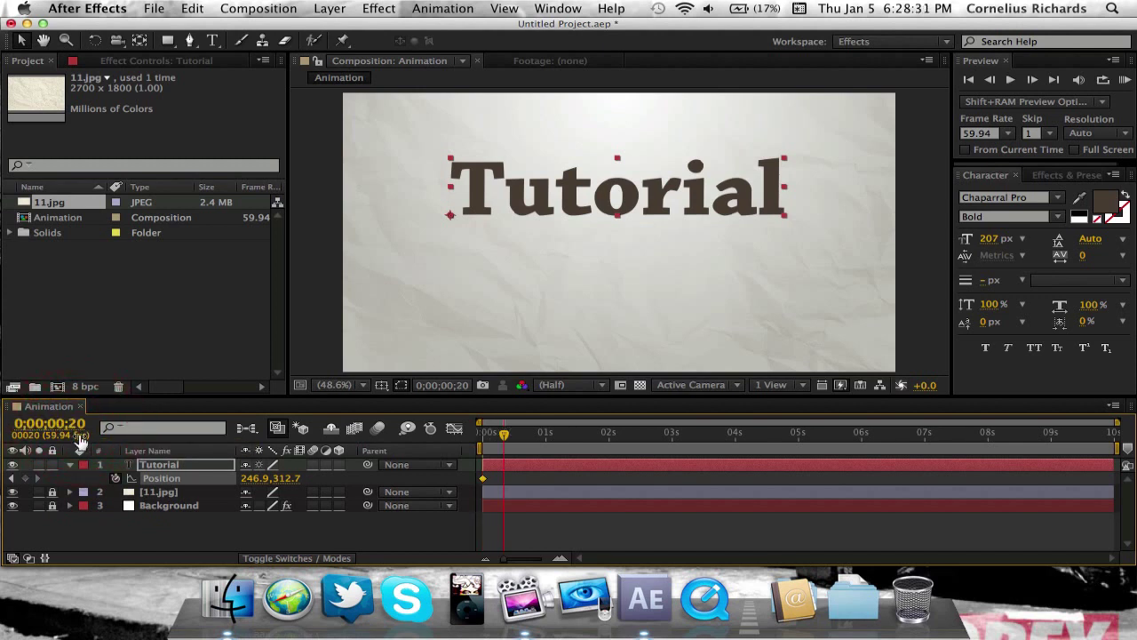
{"action": "left_click", "coordinate": [25, 479]}
Step: At frame 0, move the Tutorial text horizontally off the right edge of the composition to about 1324.8, 312.7
{"action": "left_click_drag", "start_coordinate": [504, 433], "coordinate": [444, 440]}
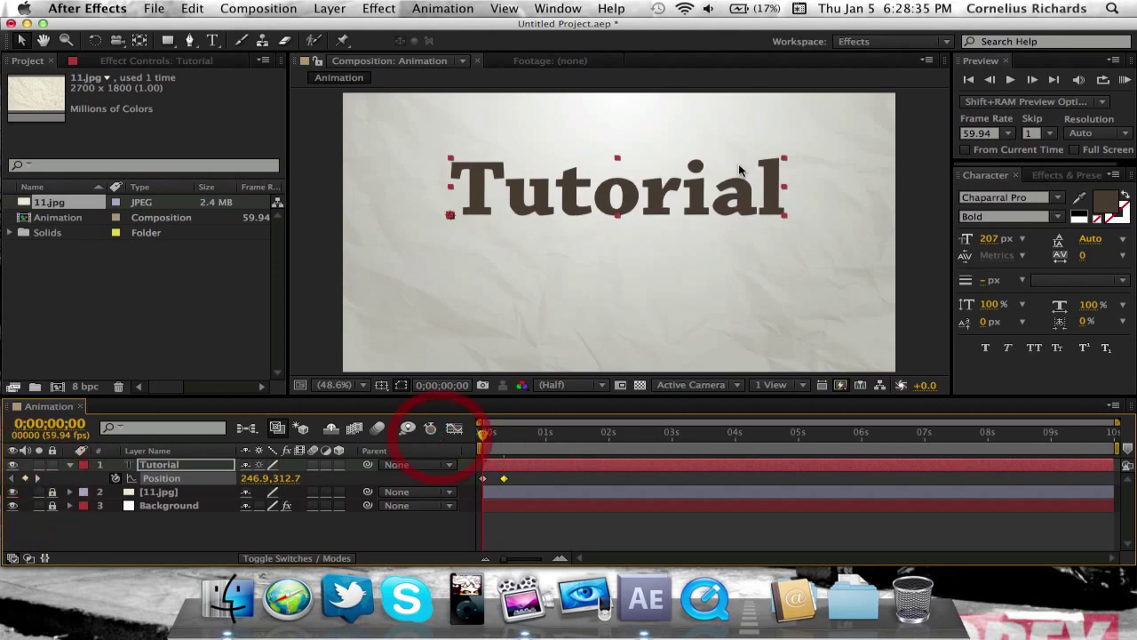
{"action": "left_click_drag", "start_coordinate": [726, 185], "coordinate": [1134, 189]}
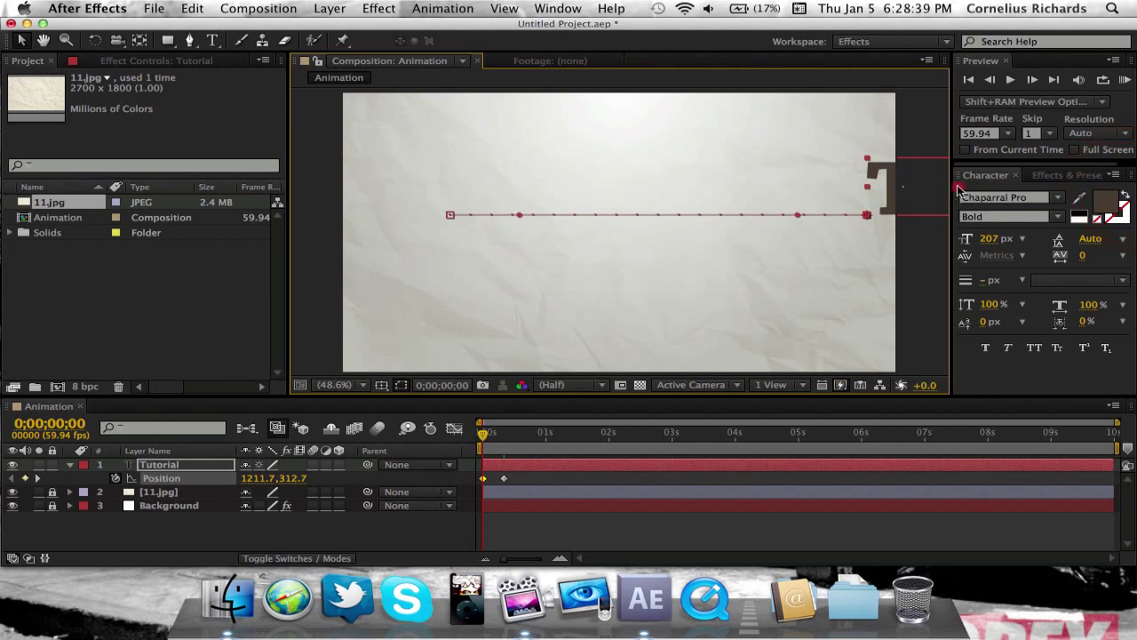
{"action": "left_click_drag", "start_coordinate": [908, 187], "coordinate": [955, 195]}
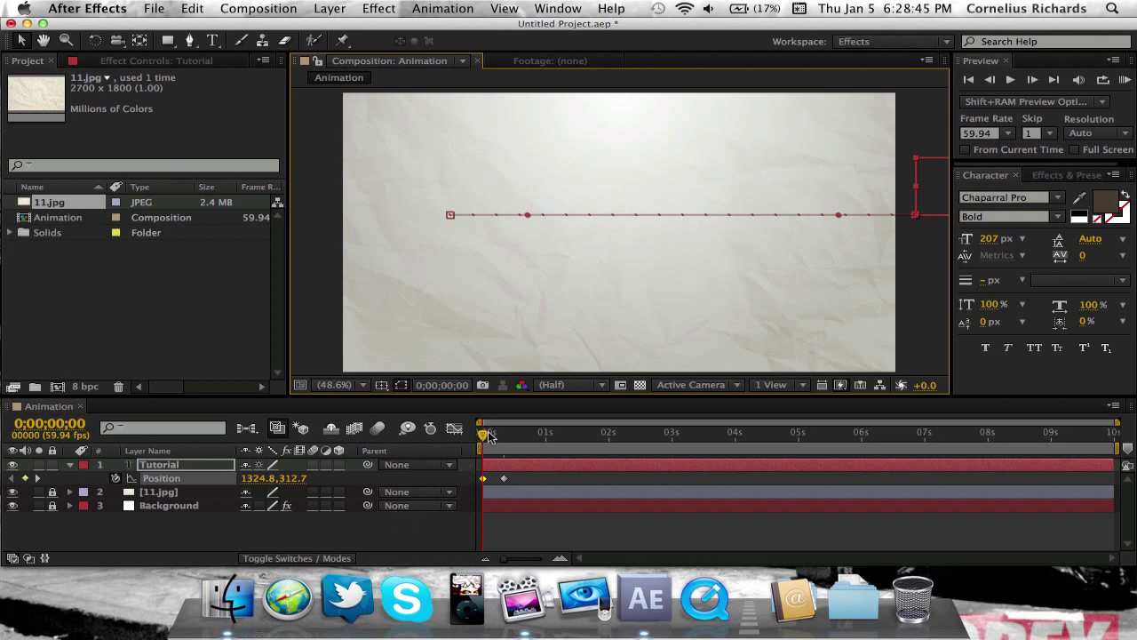
Step: Shorten the work area to end at about frame 35 and RAM-preview the text's slide-in
{"action": "left_click", "coordinate": [1124, 80]}
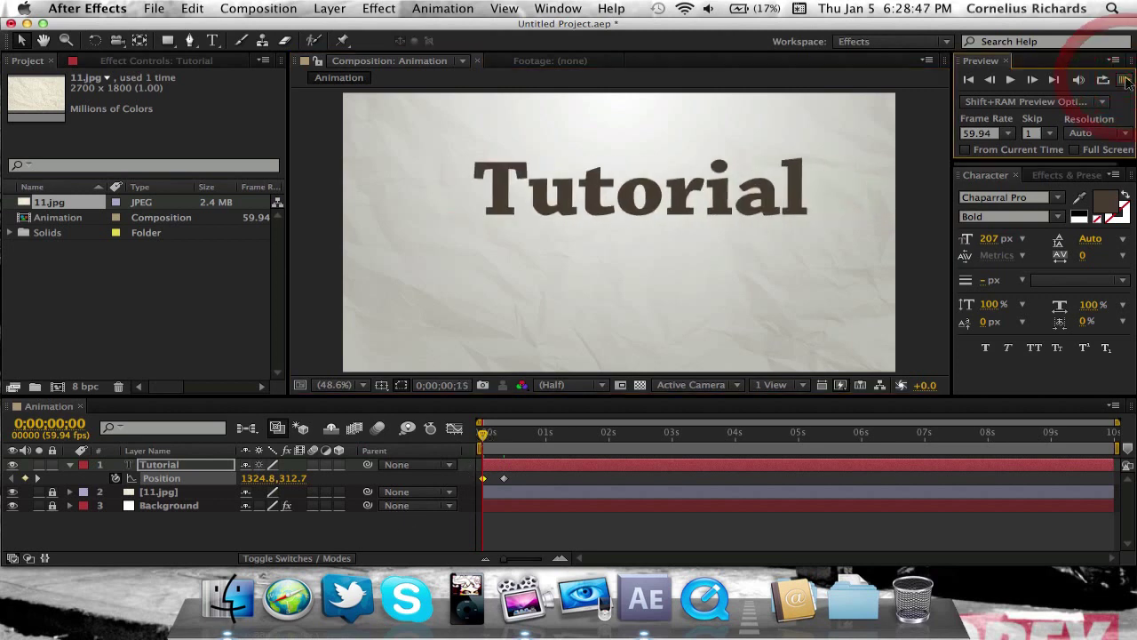
{"action": "left_click", "coordinate": [1126, 82]}
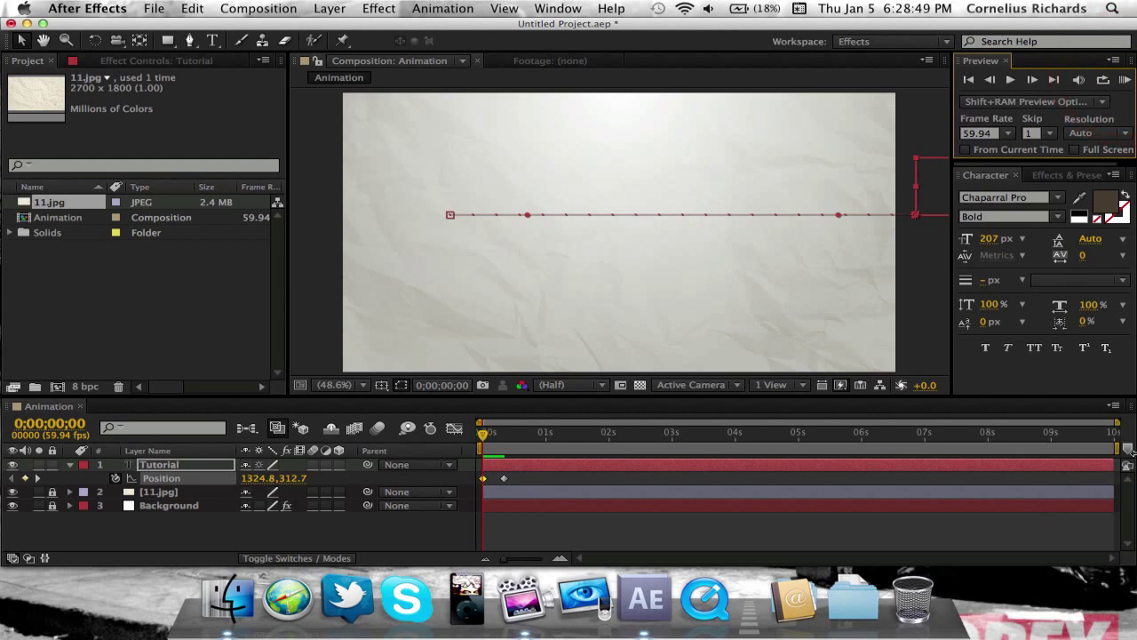
{"action": "left_click_drag", "start_coordinate": [1114, 447], "coordinate": [522, 447]}
{"action": "left_click", "coordinate": [1126, 82]}
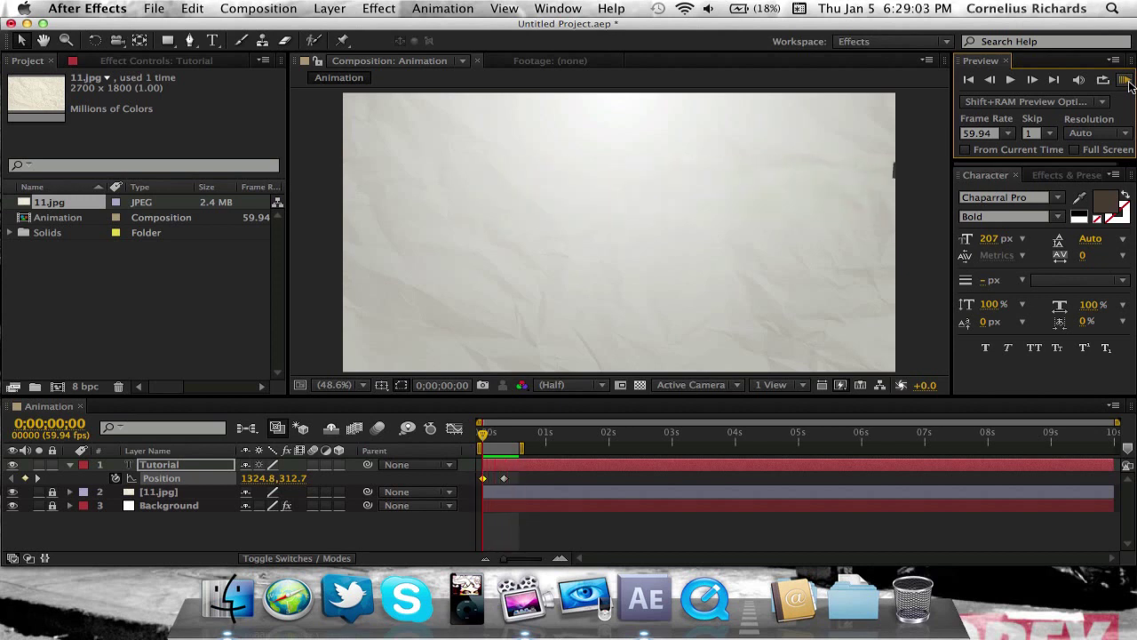
{"action": "left_click", "coordinate": [1125, 80]}
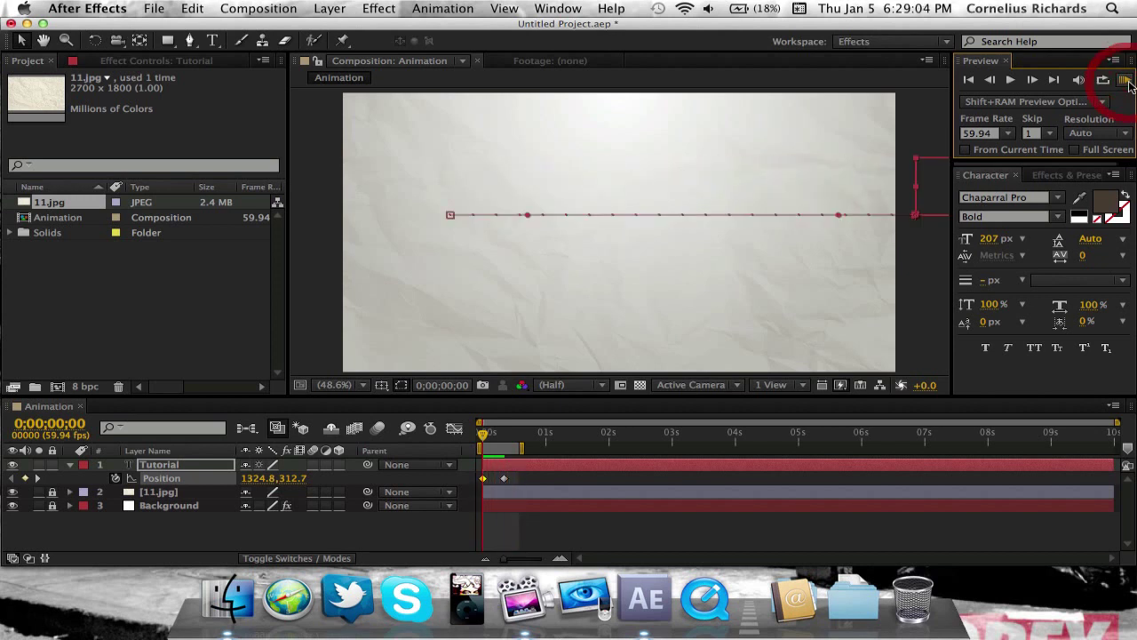
Step: Apply Easy Ease In to the Position keyframe at frame 20 and RAM-preview the motion
{"action": "left_click", "coordinate": [520, 520]}
{"action": "right_click", "coordinate": [504, 478]}
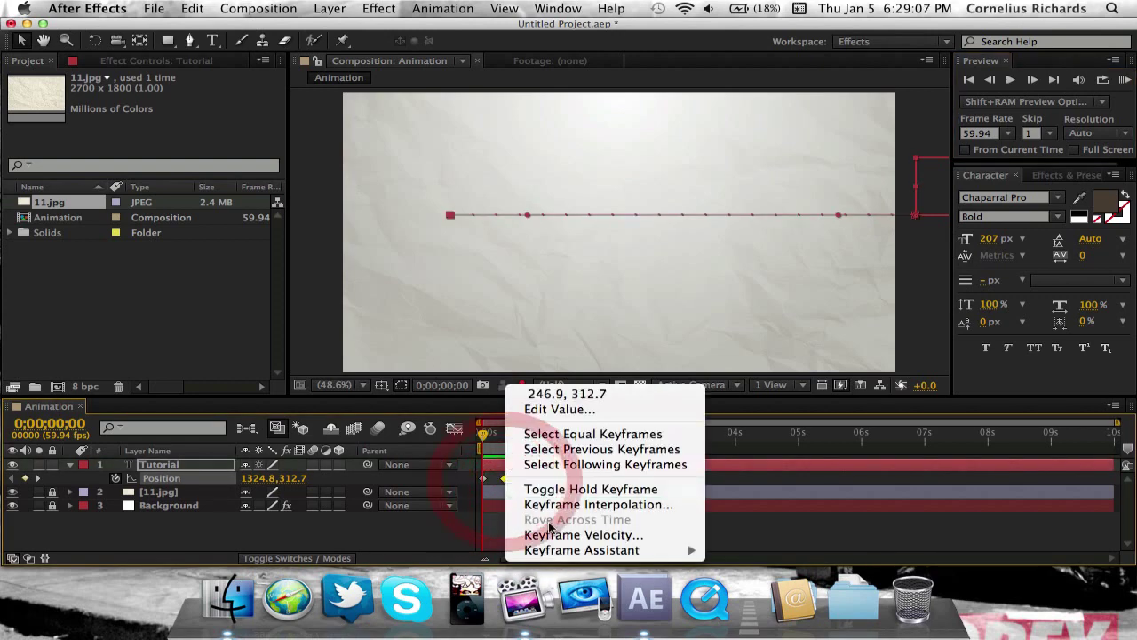
{"action": "mouse_move", "coordinate": [553, 550]}
{"action": "left_click", "coordinate": [787, 478]}
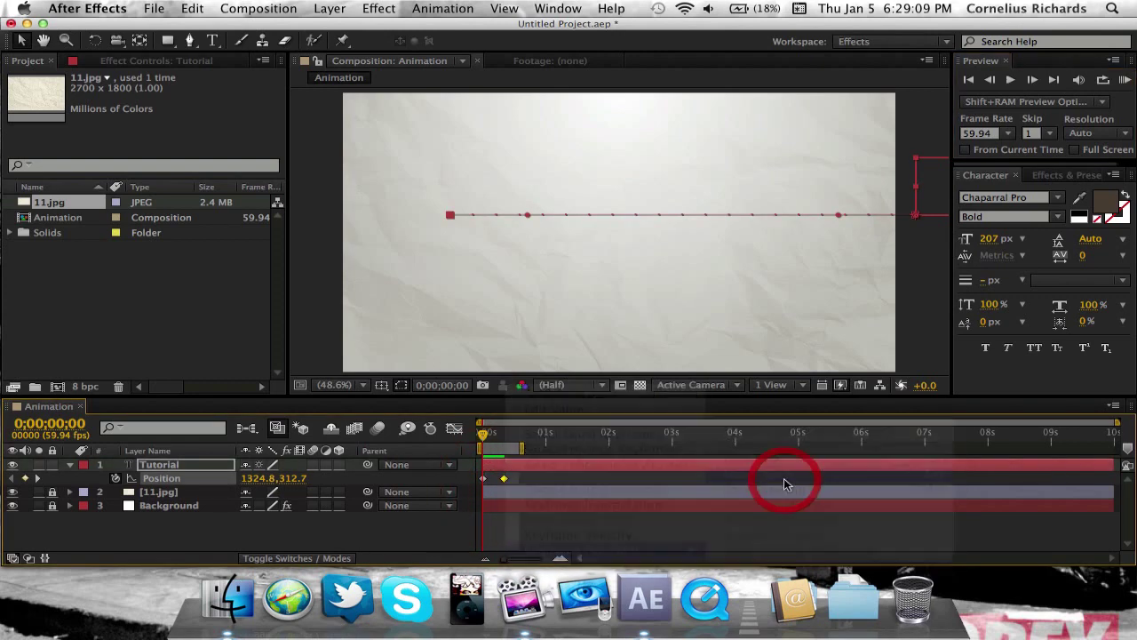
{"action": "left_click", "coordinate": [1125, 80]}
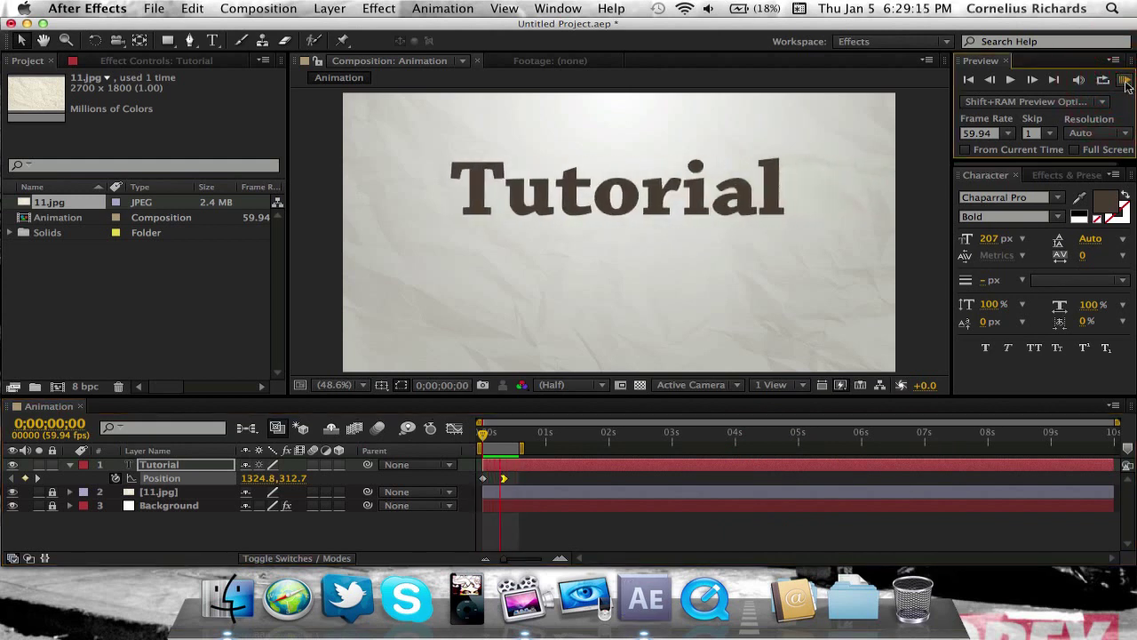
{"action": "left_click", "coordinate": [1124, 80]}
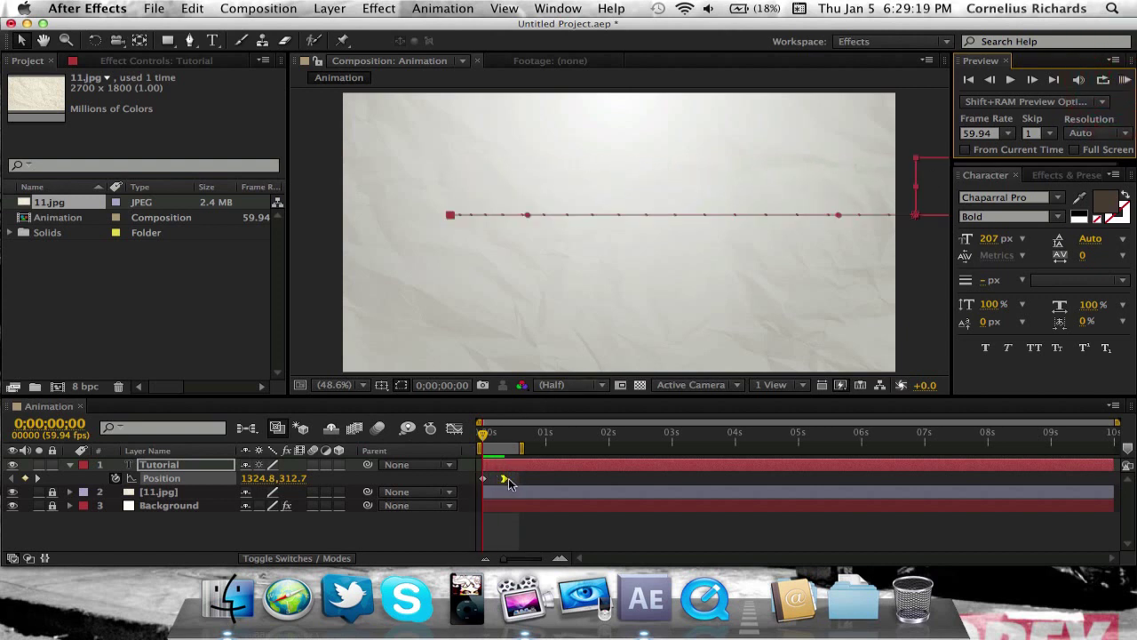
Step: In the Graph Editor, lengthen the incoming ease handle of the Position keyframe at frame 20 for a longer slowdown
{"action": "left_click_drag", "start_coordinate": [488, 443], "coordinate": [503, 444]}
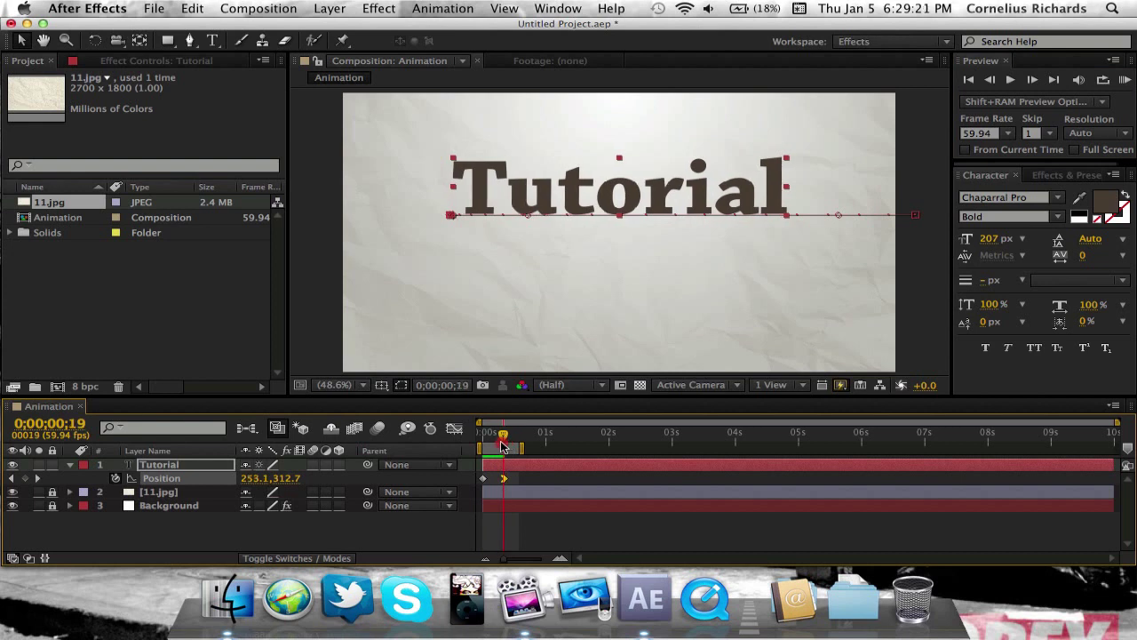
{"action": "left_click", "coordinate": [503, 478]}
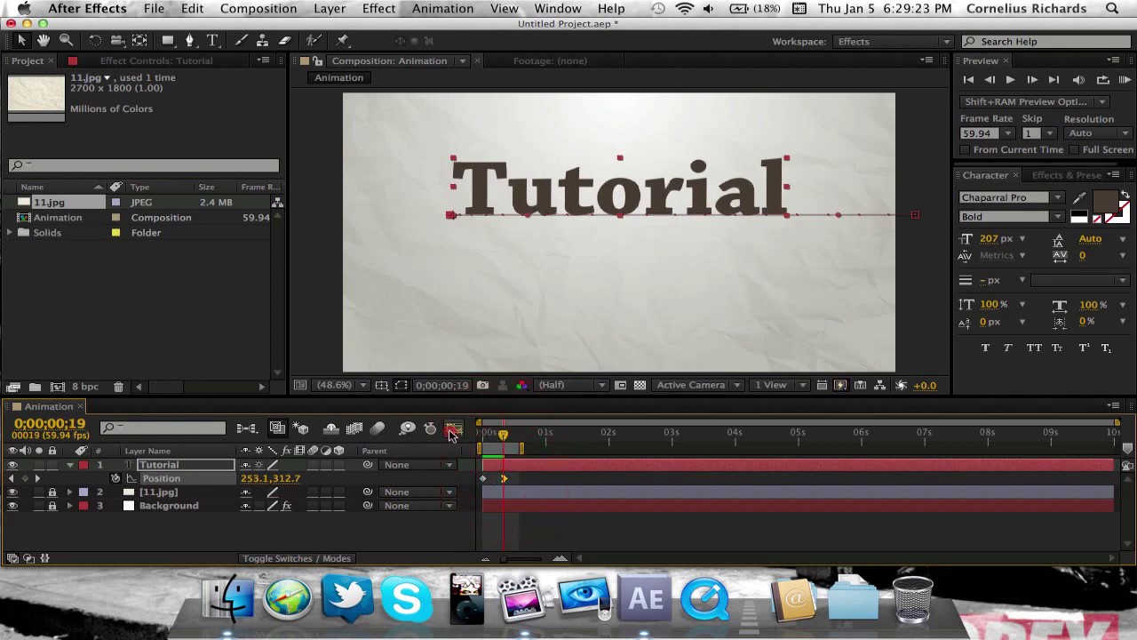
{"action": "left_click", "coordinate": [454, 428]}
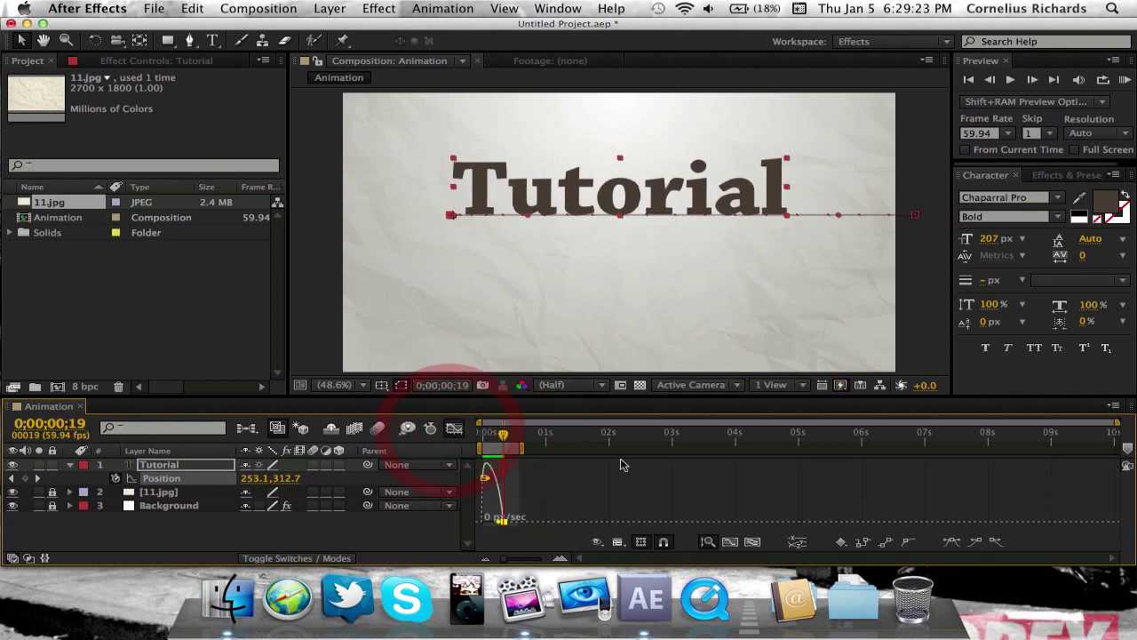
{"action": "left_click", "coordinate": [560, 558]}
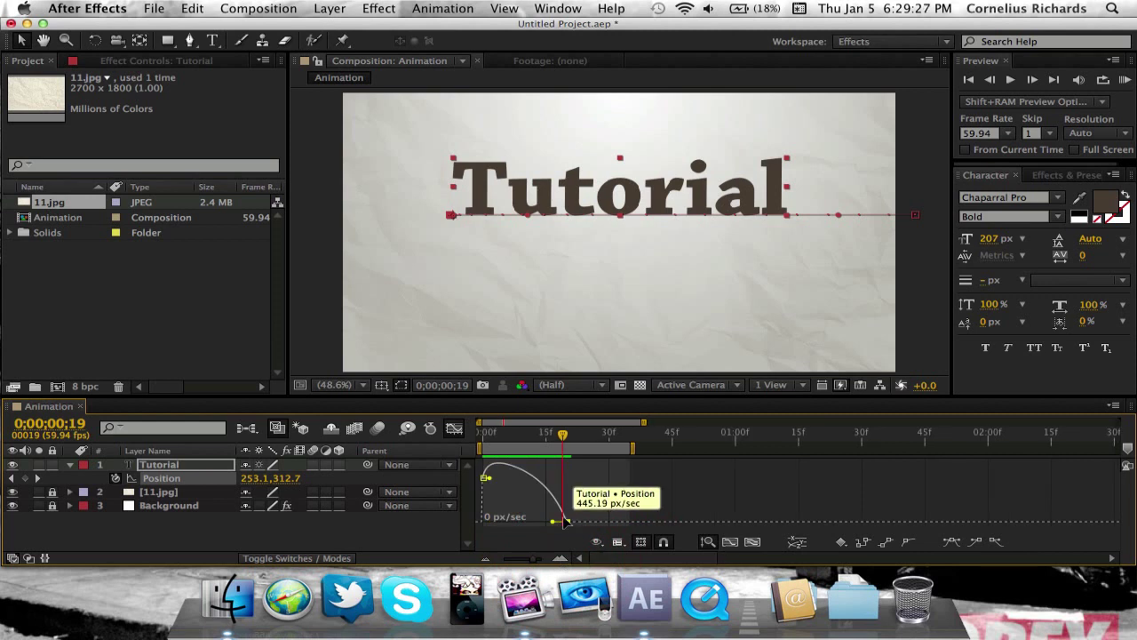
{"action": "left_click_drag", "start_coordinate": [551, 525], "coordinate": [529, 525]}
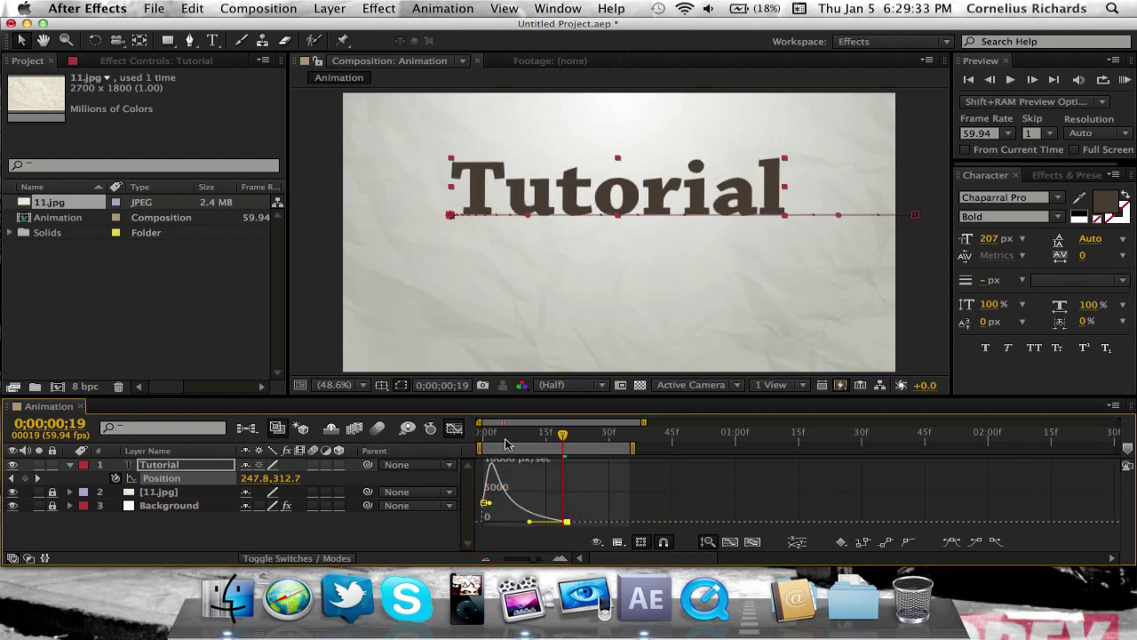
Step: Lengthen the incoming ease handle of the Position keyframe at frame 20 further in the Graph Editor and RAM-preview the motion
{"action": "left_click_drag", "start_coordinate": [505, 444], "coordinate": [480, 439]}
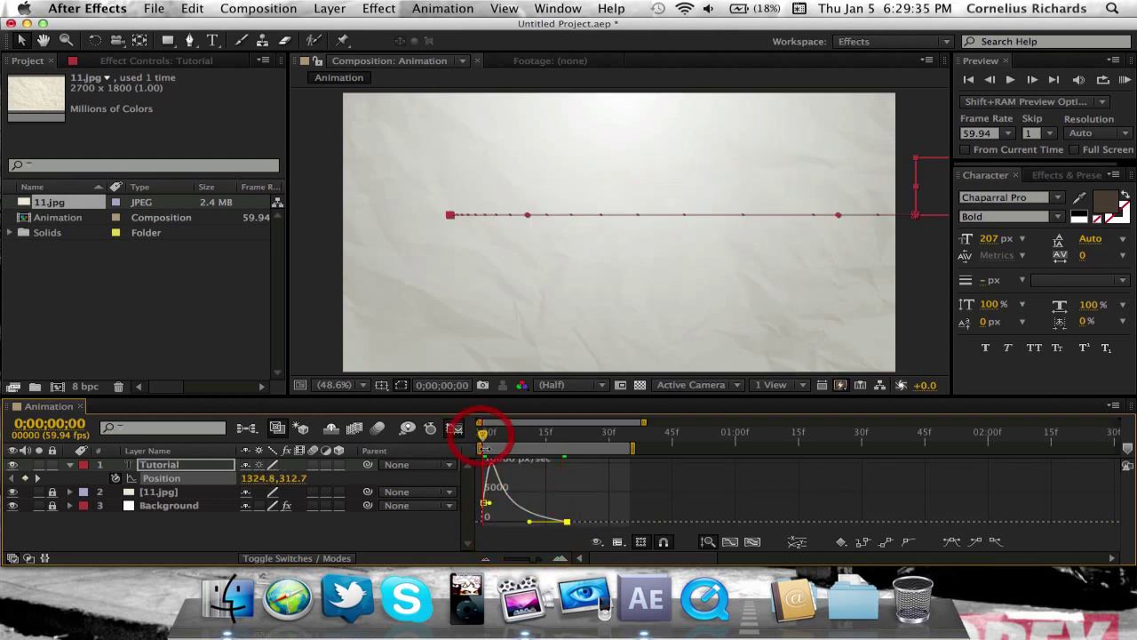
{"action": "left_click", "coordinate": [486, 504]}
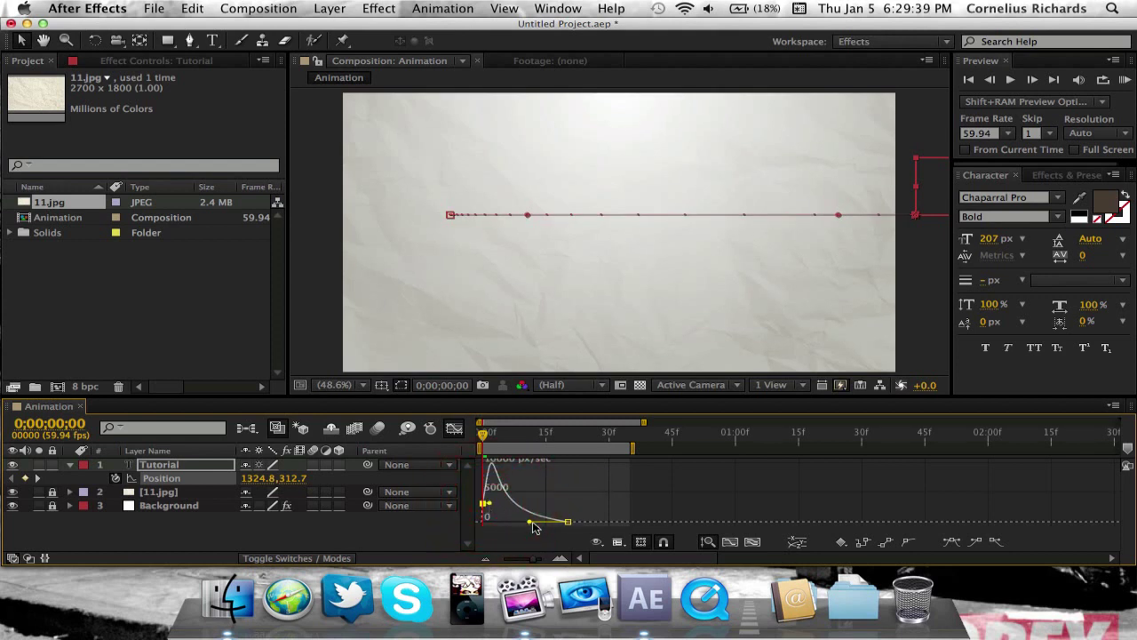
{"action": "mouse_move", "coordinate": [529, 524]}
{"action": "left_mouse_down"}
{"action": "mouse_move", "coordinate": [517, 524]}
{"action": "mouse_move", "coordinate": [531, 528]}
{"action": "left_mouse_up"}
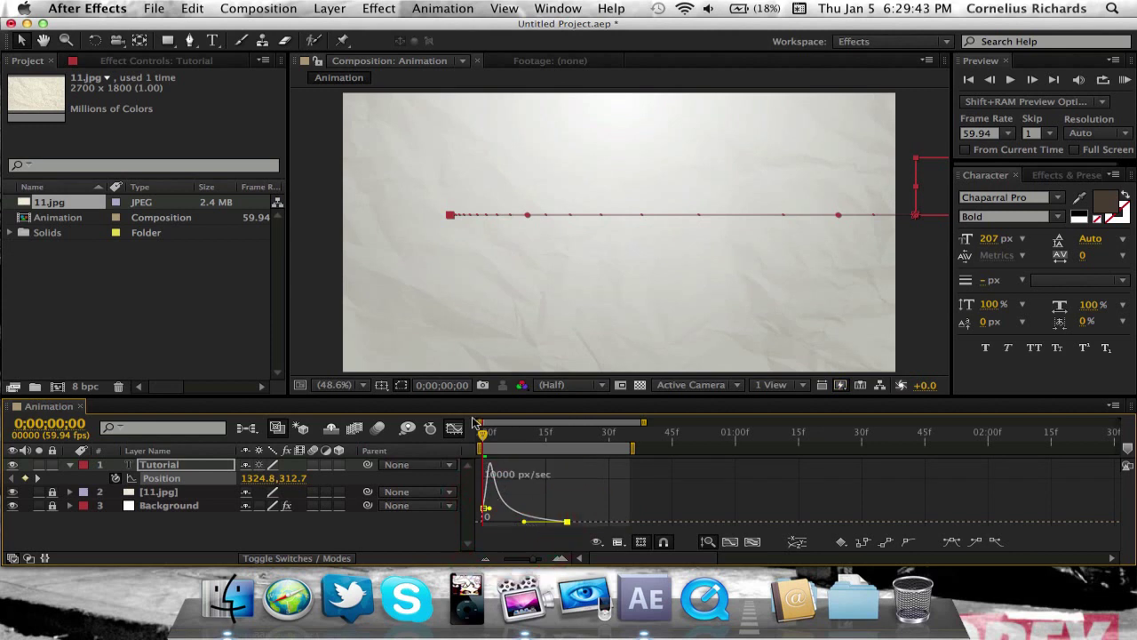
{"action": "left_click_drag", "start_coordinate": [482, 432], "coordinate": [533, 434]}
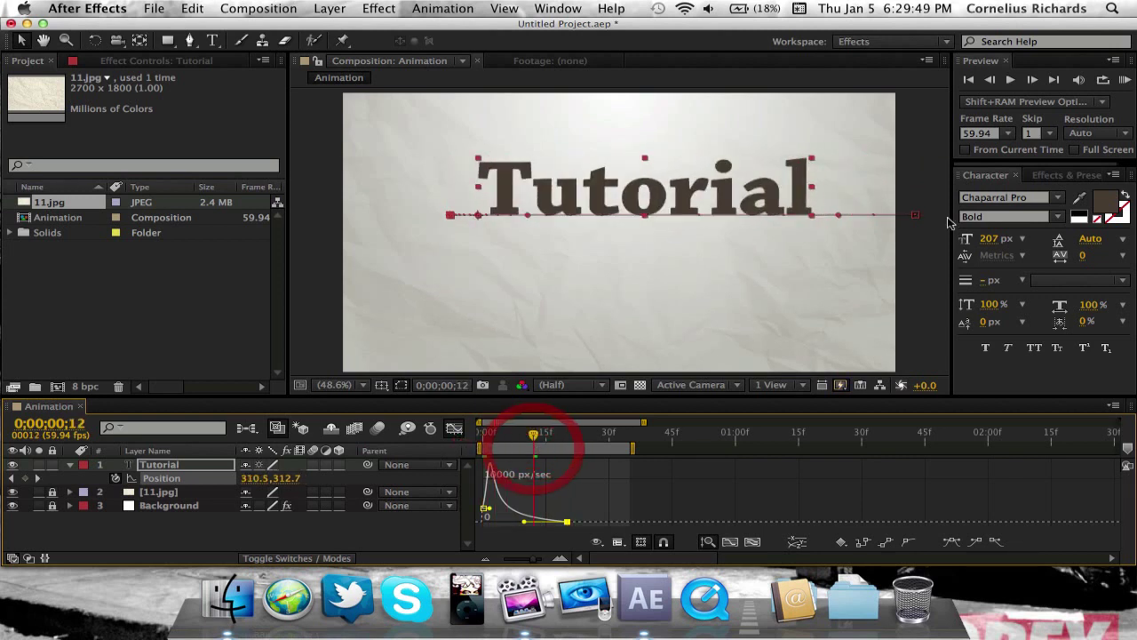
{"action": "left_click", "coordinate": [1124, 82]}
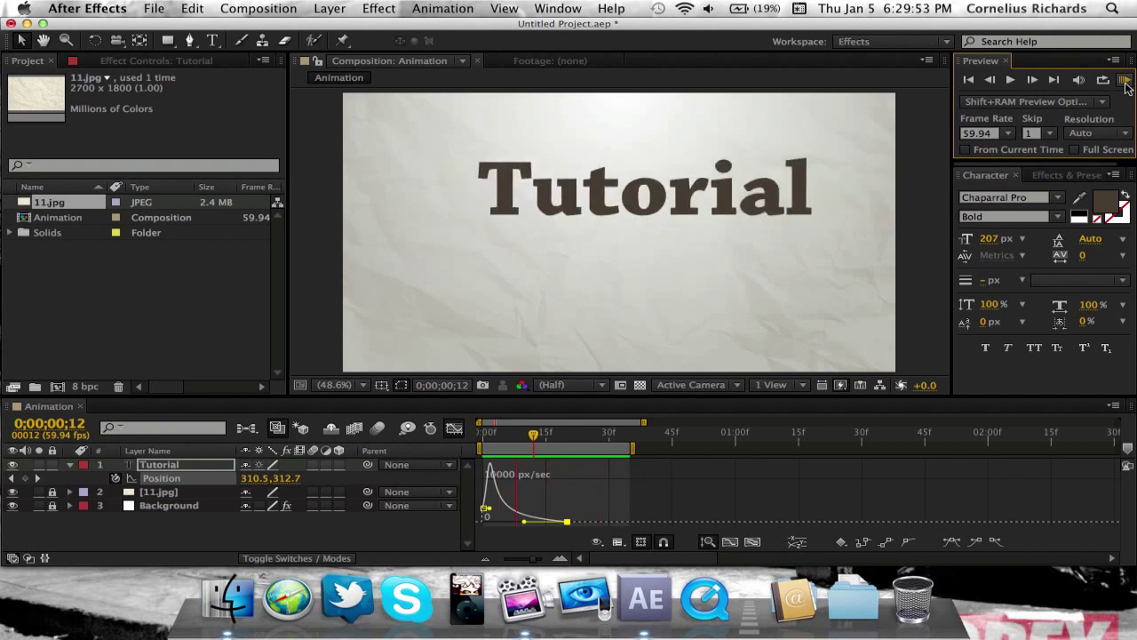
{"action": "left_click", "coordinate": [1124, 82]}
Step: Close the Graph Editor, RAM-preview the slide-in again and return to frame 0 with nothing selected
{"action": "left_click", "coordinate": [457, 429]}
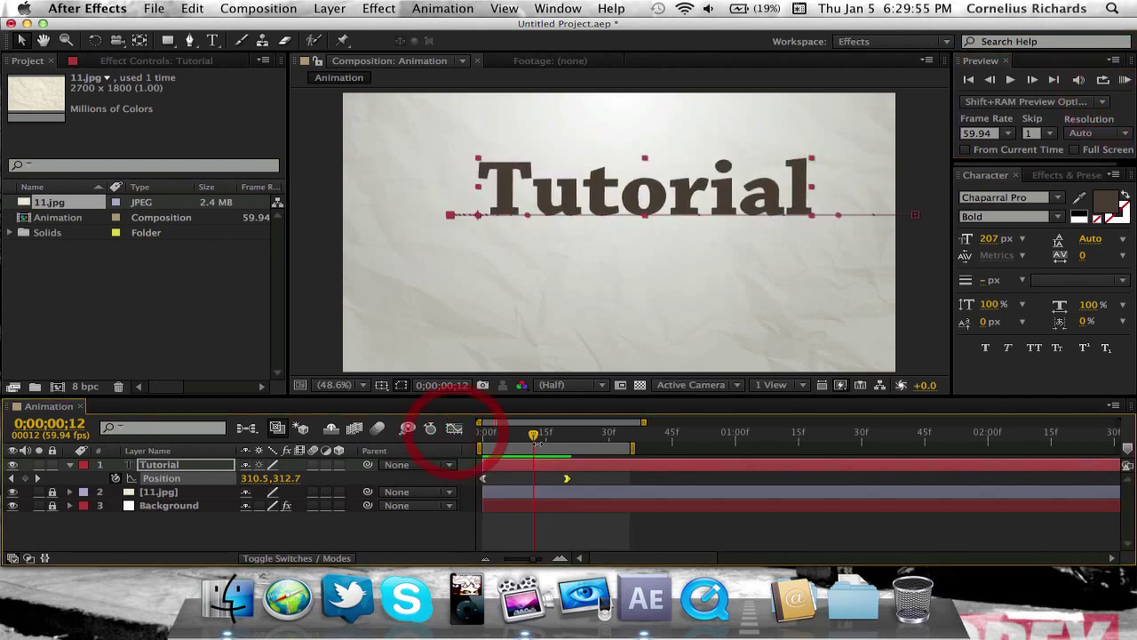
{"action": "left_click", "coordinate": [1125, 82]}
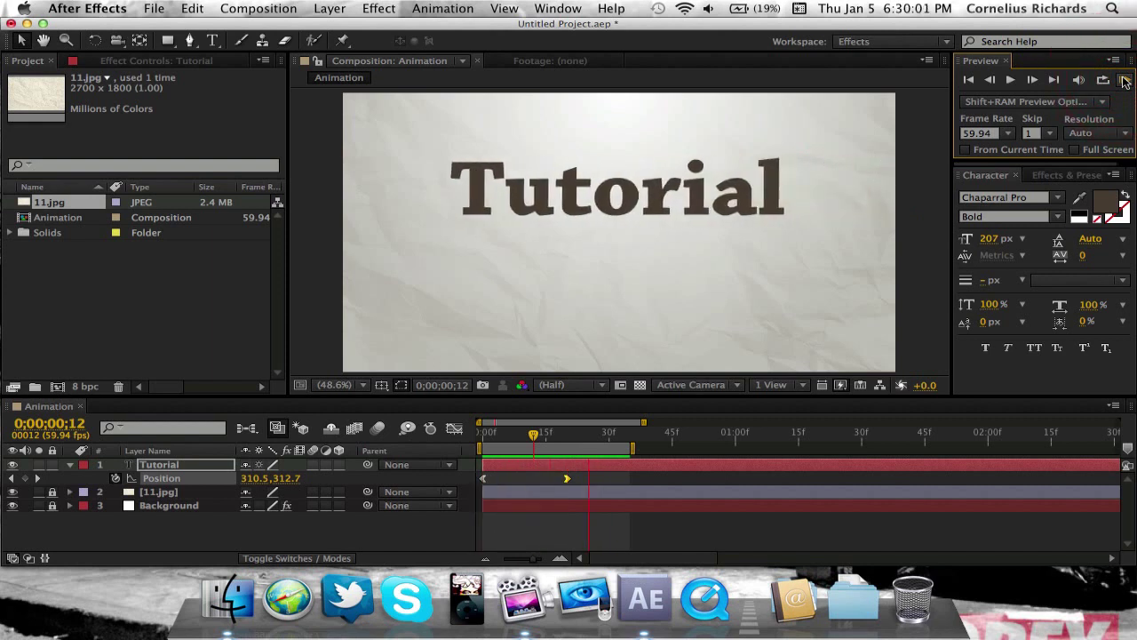
{"action": "left_click", "coordinate": [1125, 82]}
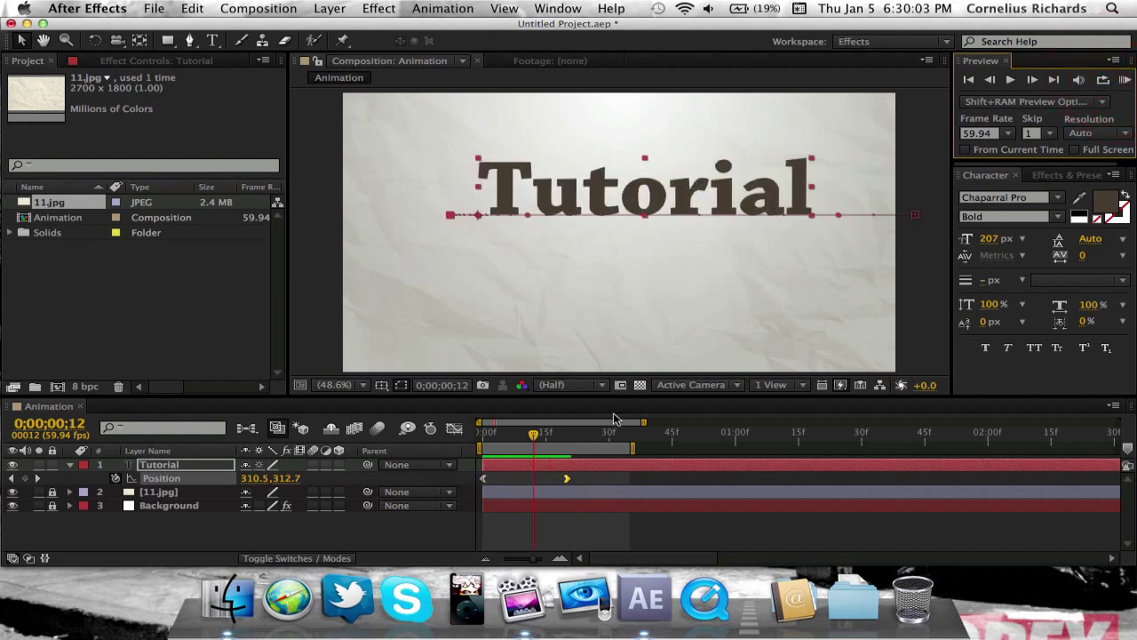
{"action": "left_click_drag", "start_coordinate": [539, 432], "coordinate": [438, 480]}
{"action": "left_click", "coordinate": [408, 535]}
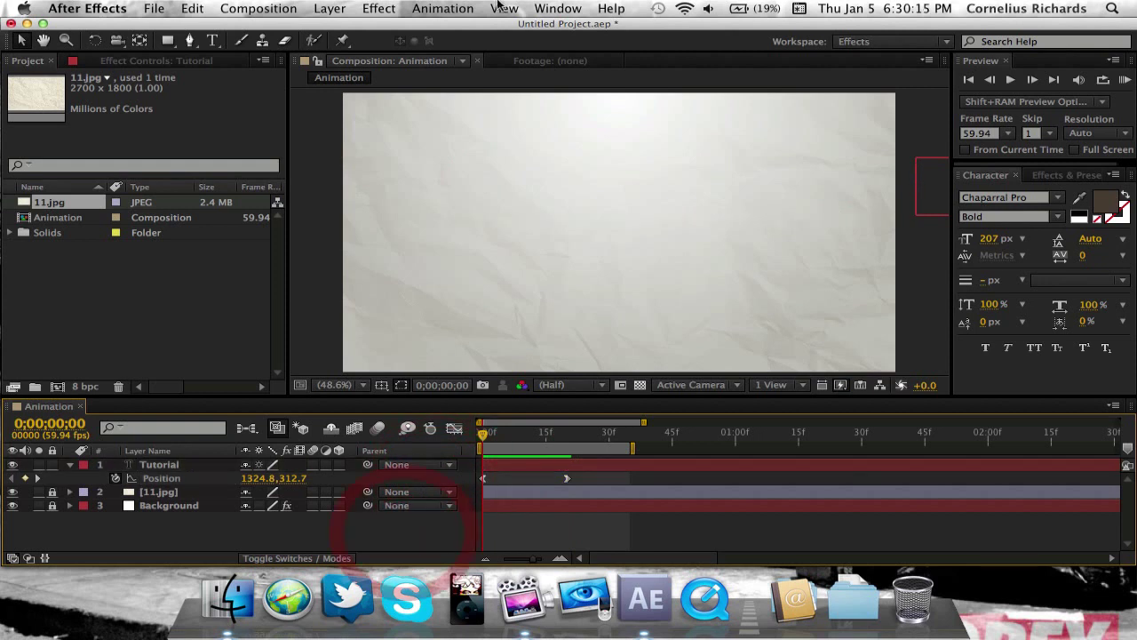
{"action": "left_click", "coordinate": [1043, 177]}
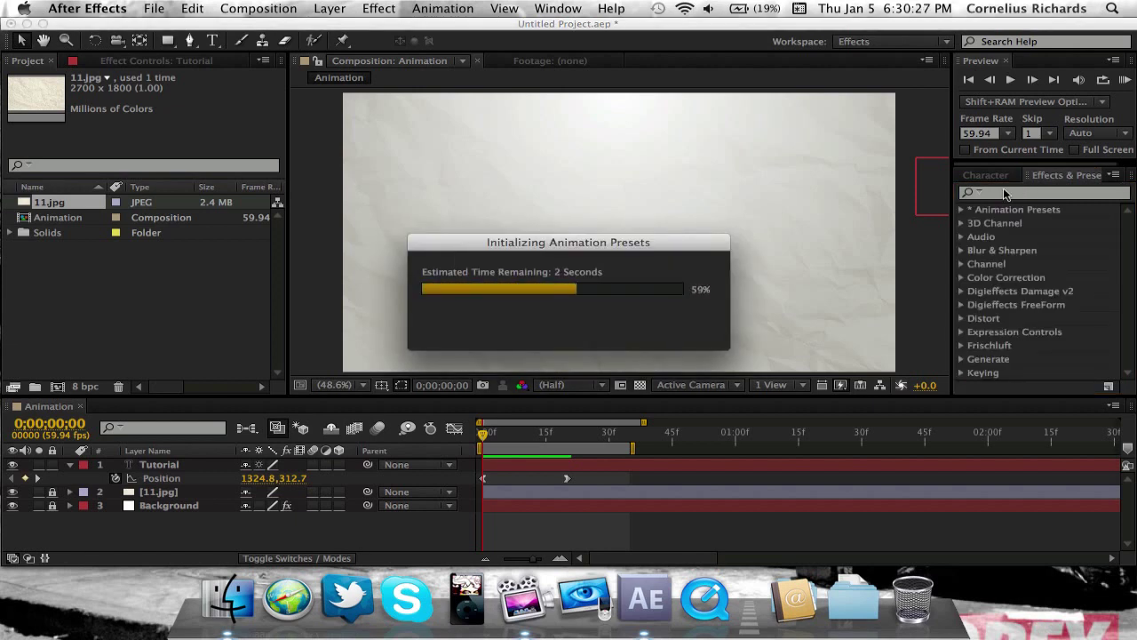
{"action": "left_click", "coordinate": [1001, 191]}
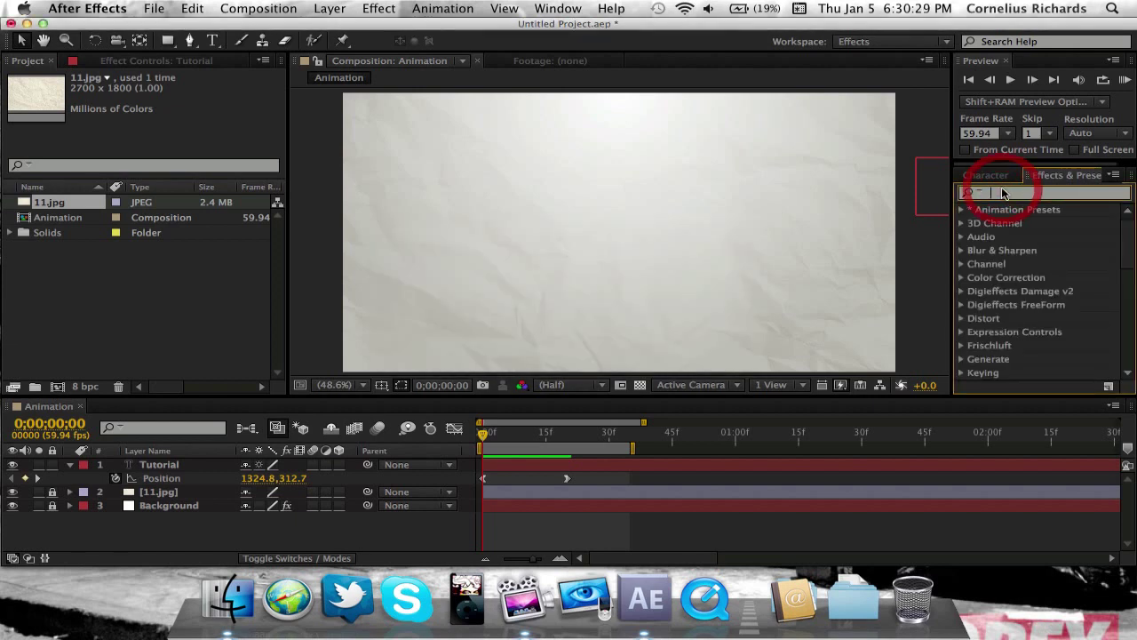
{"action": "type", "text": "cc split"}
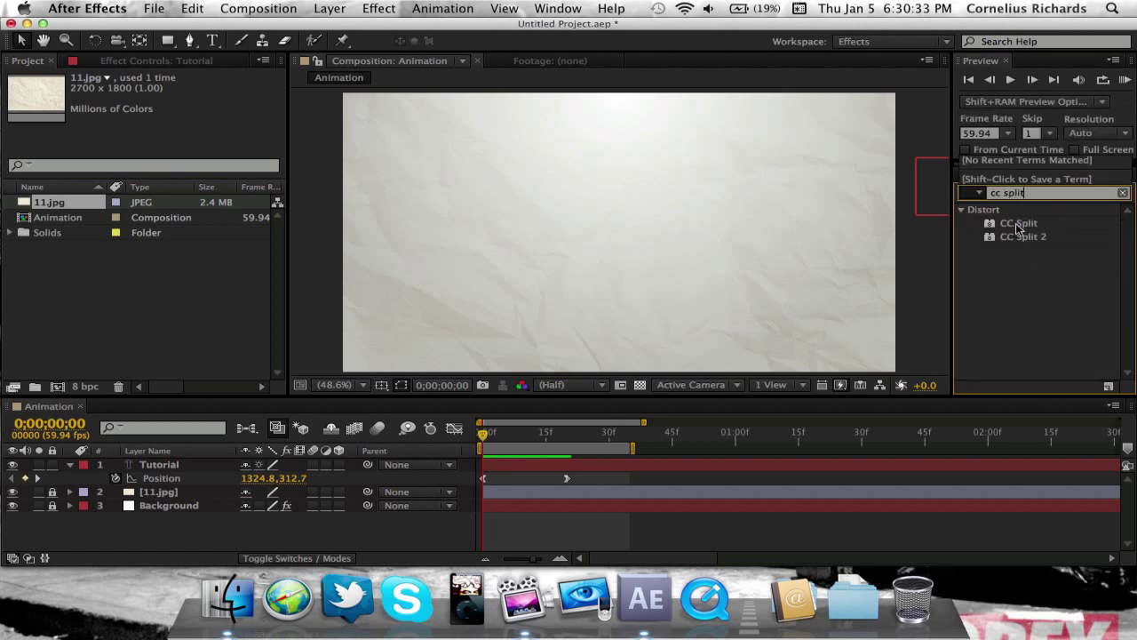
{"action": "left_click", "coordinate": [1018, 226]}
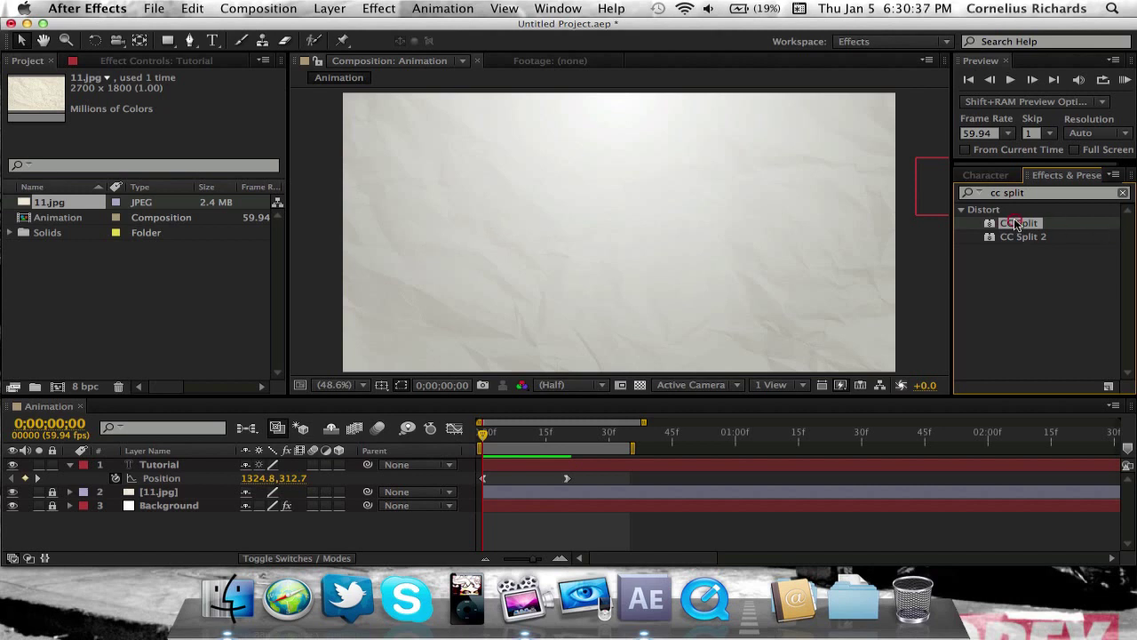
{"action": "left_click_drag", "start_coordinate": [1017, 224], "coordinate": [645, 257]}
{"action": "left_click", "coordinate": [188, 467]}
{"action": "left_click_drag", "start_coordinate": [1010, 227], "coordinate": [939, 283]}
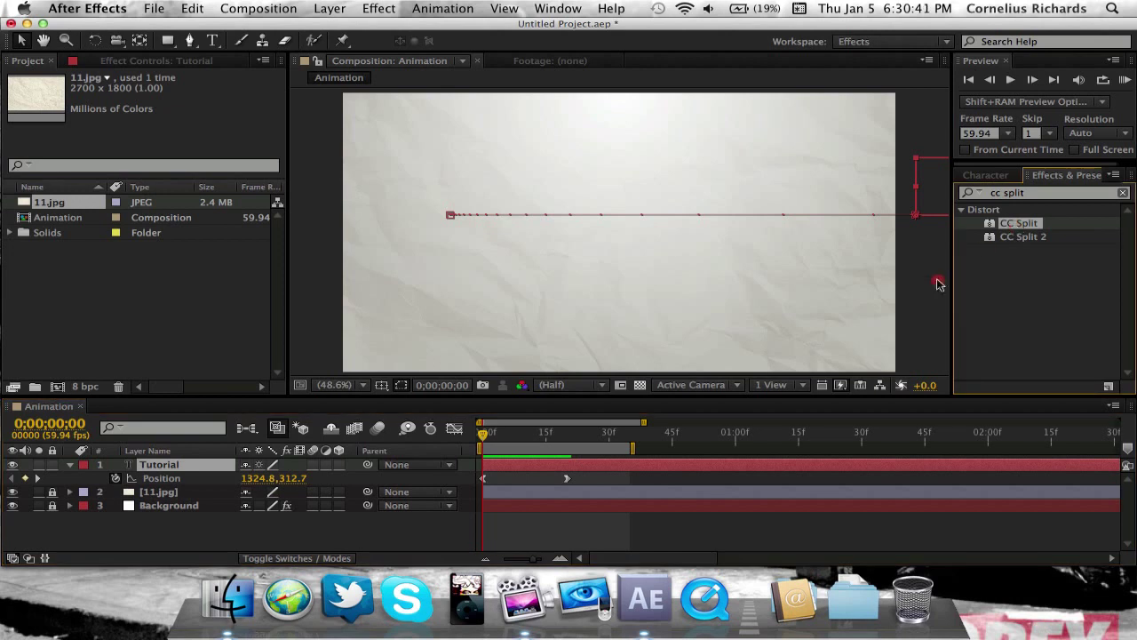
{"action": "left_click_drag", "start_coordinate": [715, 455], "coordinate": [690, 470]}
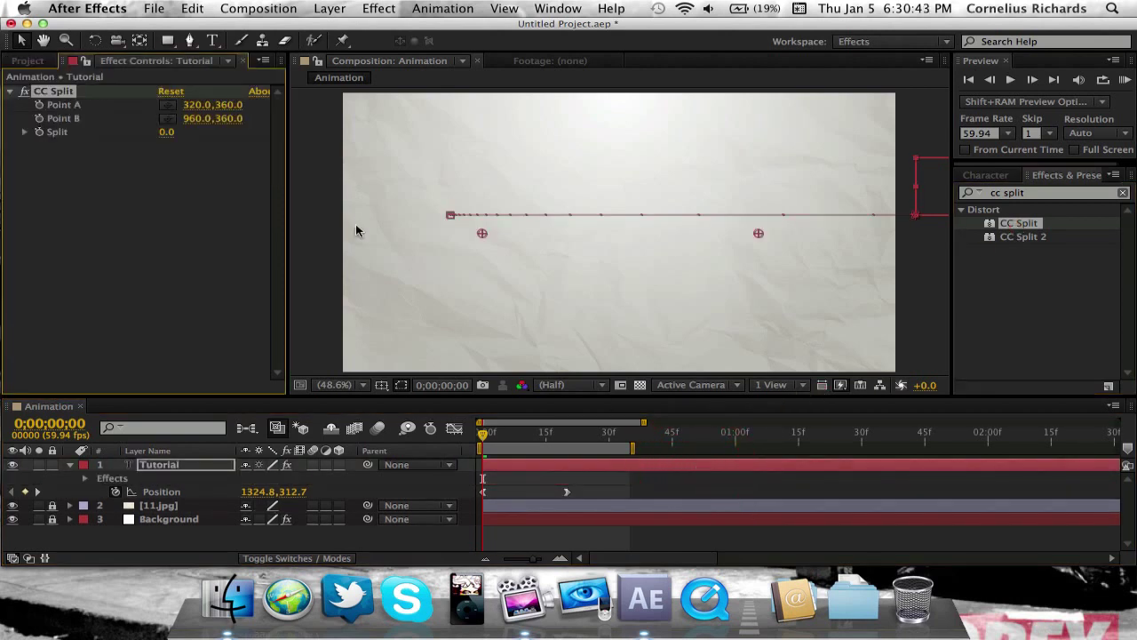
{"action": "key", "text": "super+z"}
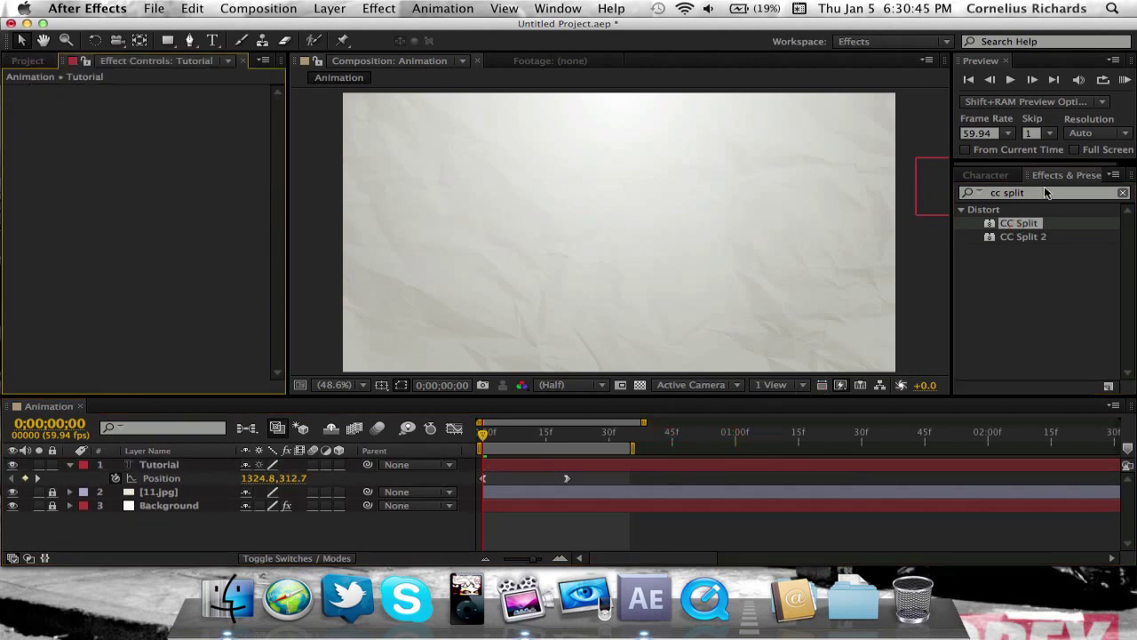
Step: Search the effects for "cc sla" and apply CC Slant to the Tutorial text layer
{"action": "left_click", "coordinate": [1003, 193]}
{"action": "key", "text": "BackSpace"}
{"action": "key", "text": "BackSpace"}
{"action": "key", "text": "BackSpace"}
{"action": "key", "text": "BackSpace"}
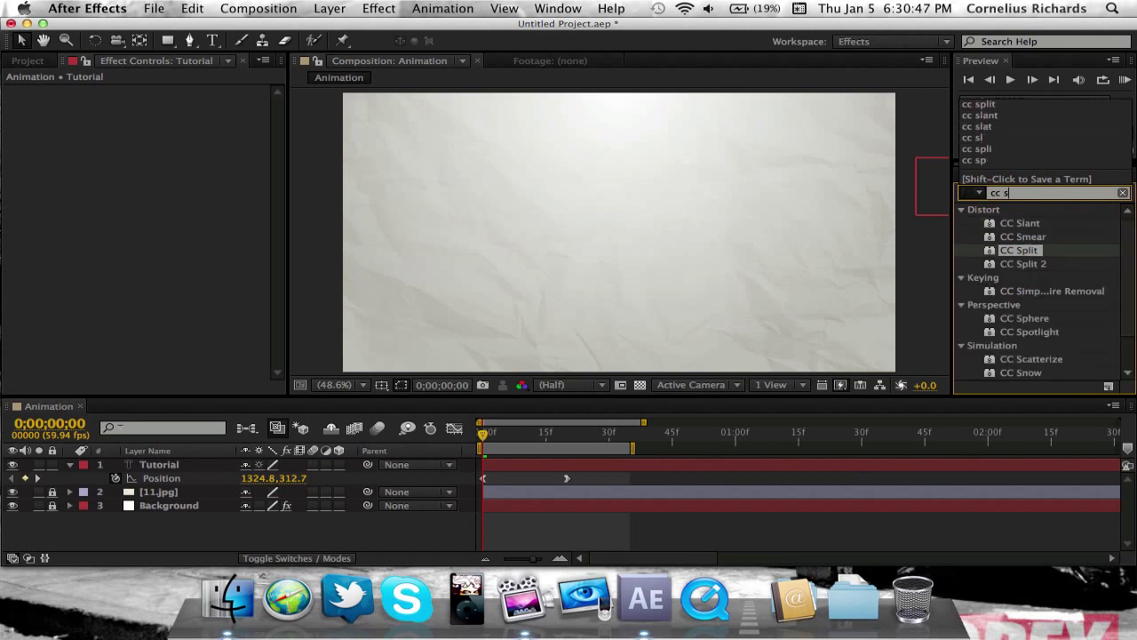
{"action": "type", "text": "la"}
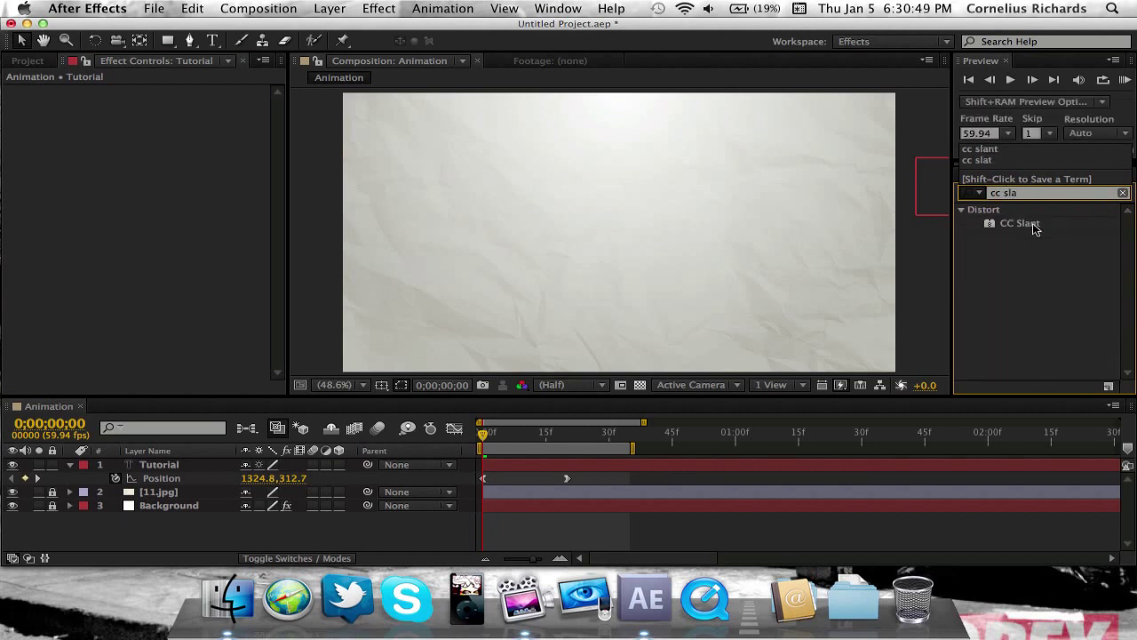
{"action": "left_click", "coordinate": [1031, 223]}
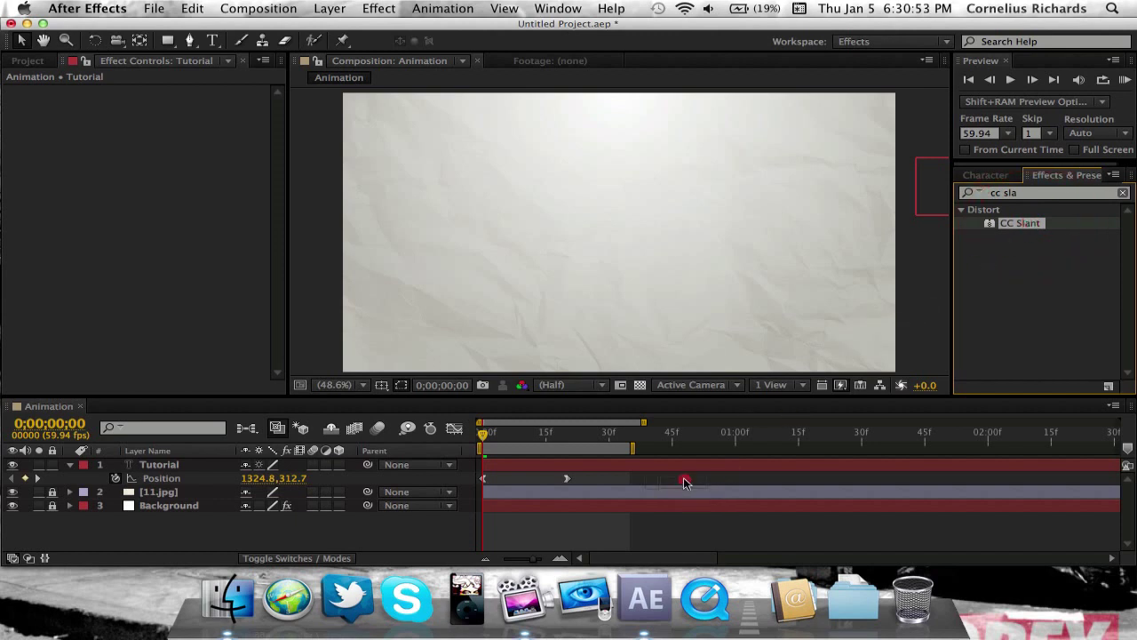
{"action": "left_click_drag", "start_coordinate": [683, 478], "coordinate": [672, 466]}
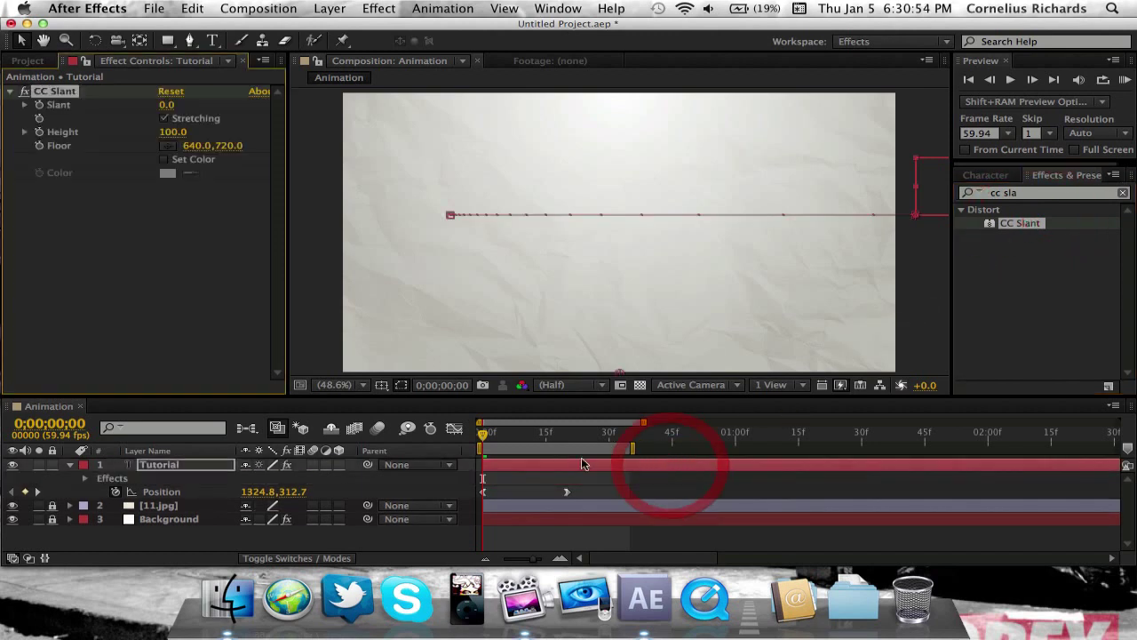
{"action": "left_click", "coordinate": [204, 302]}
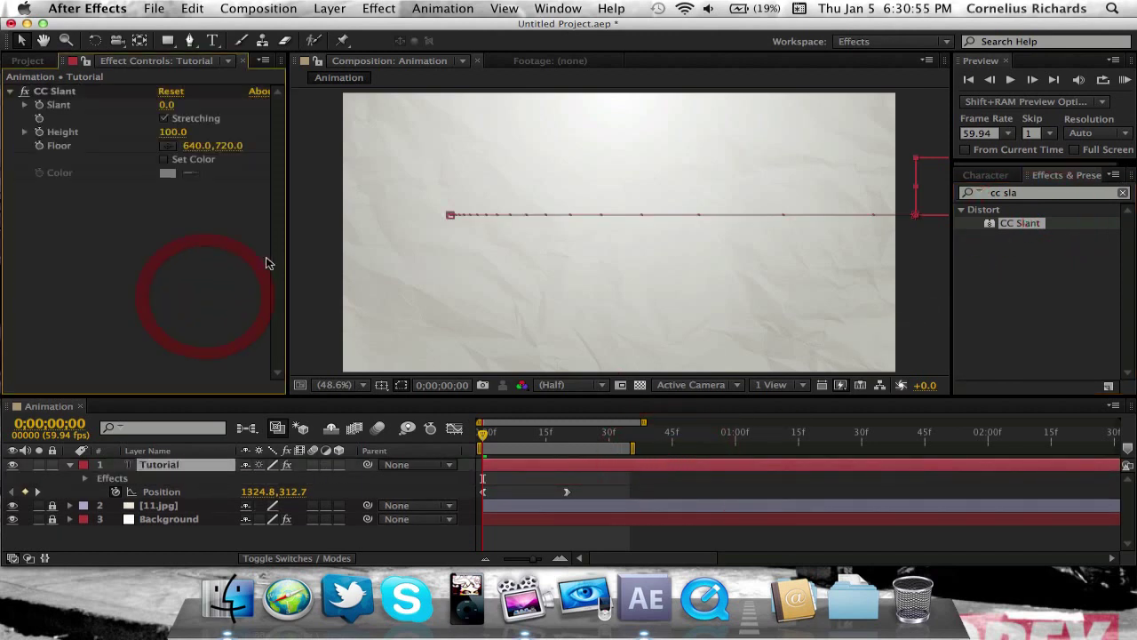
Step: Add Slant keyframes for the CC Slant effect at frame 0 and frame 20 on the Tutorial layer
{"action": "left_click", "coordinate": [39, 107]}
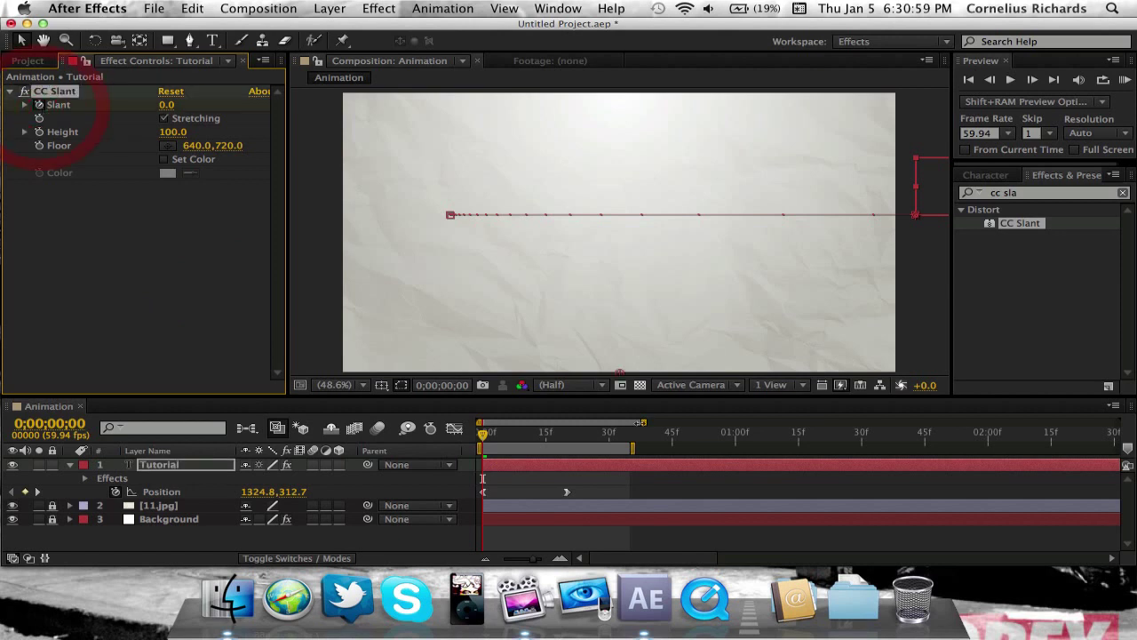
{"action": "left_click", "coordinate": [567, 434]}
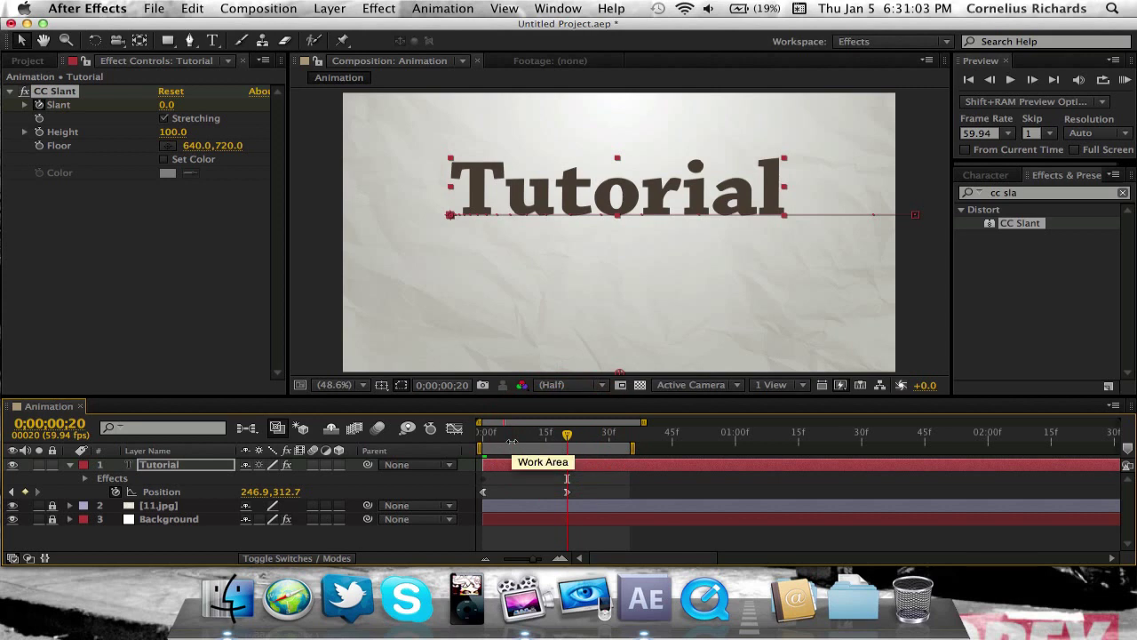
{"action": "key", "text": "u"}
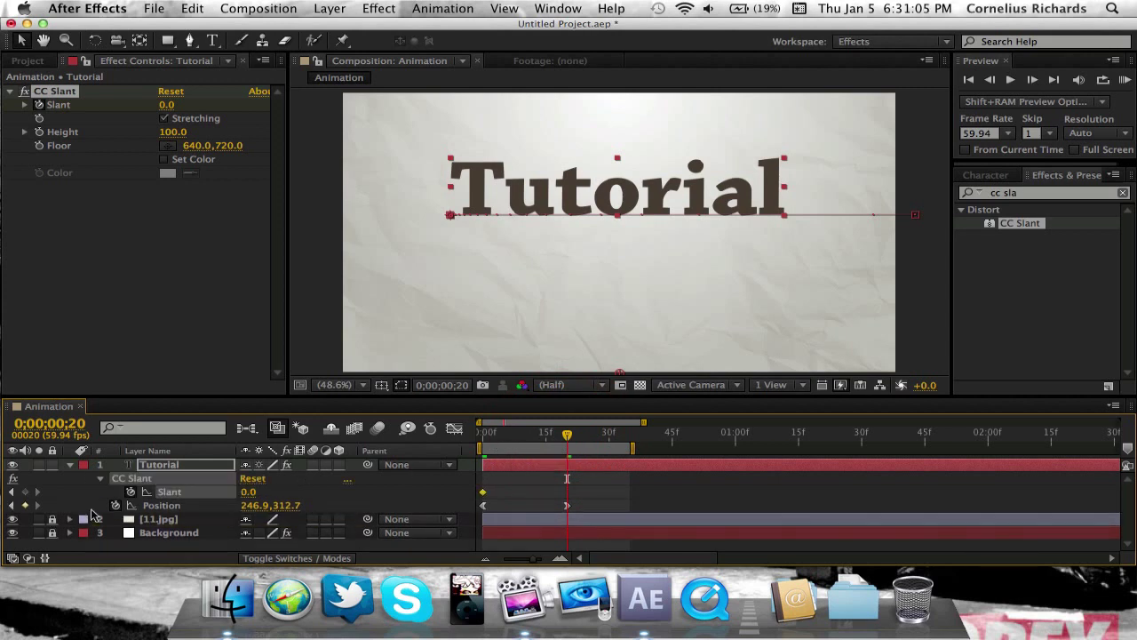
{"action": "left_click", "coordinate": [25, 491]}
Step: Apply Easy Ease In to the Slant keyframes of the Tutorial layer and deselect them
{"action": "right_click", "coordinate": [483, 493]}
{"action": "mouse_move", "coordinate": [582, 549]}
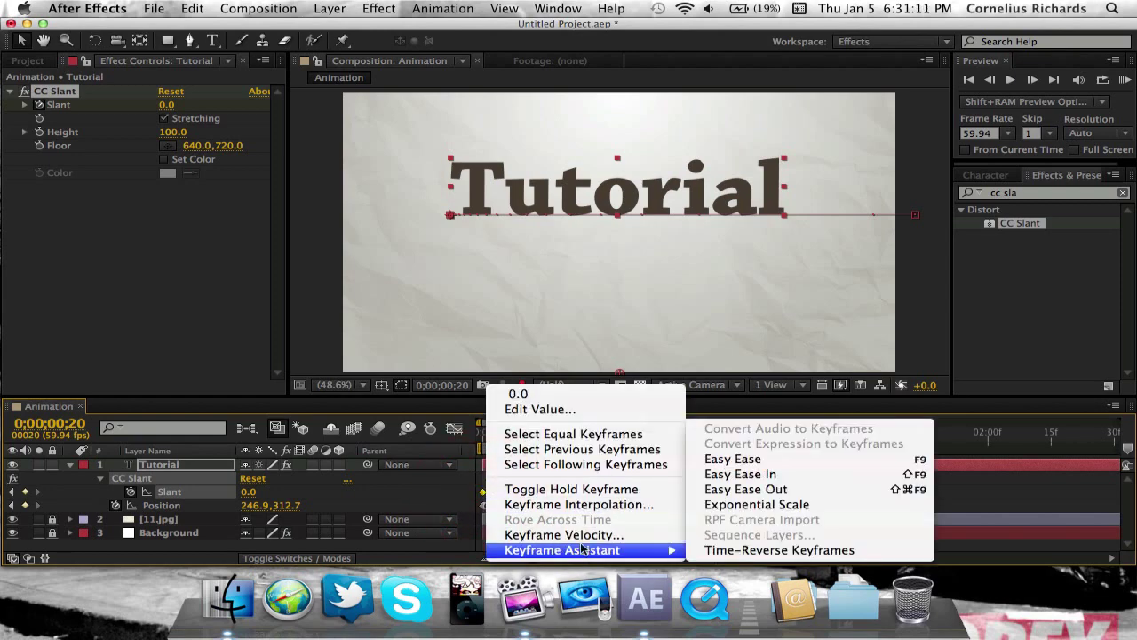
{"action": "left_click", "coordinate": [737, 473]}
{"action": "left_click", "coordinate": [611, 491]}
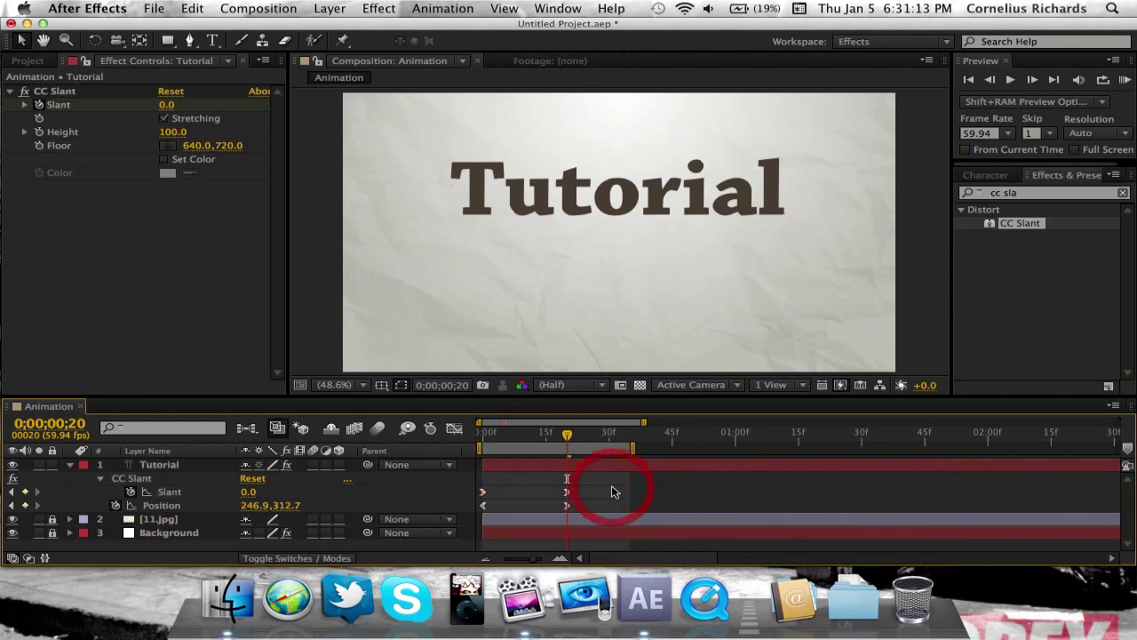
Step: At frame 0, set the CC Slant effect's Slant to -38
{"action": "left_click_drag", "start_coordinate": [566, 435], "coordinate": [482, 434]}
{"action": "left_click", "coordinate": [482, 492]}
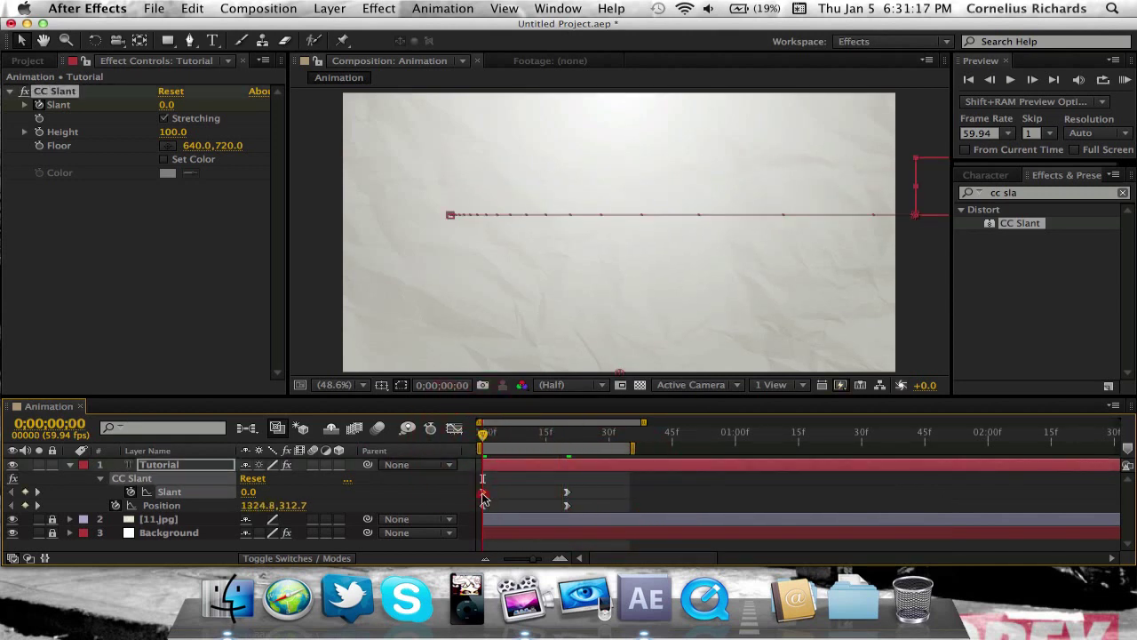
{"action": "left_click", "coordinate": [166, 105]}
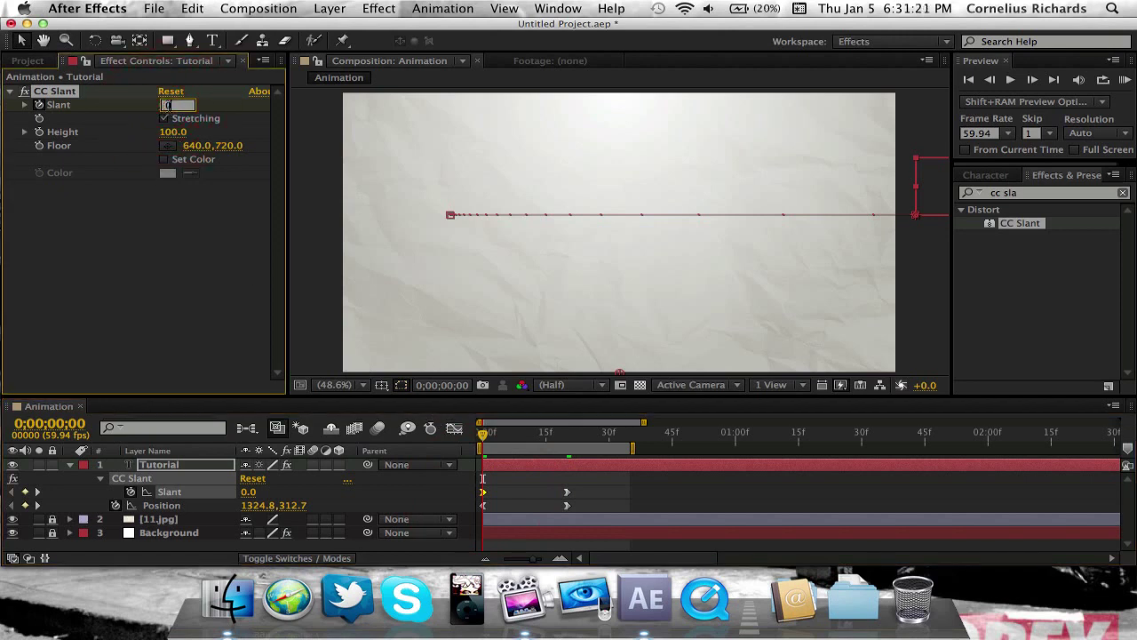
{"action": "left_click", "coordinate": [203, 106]}
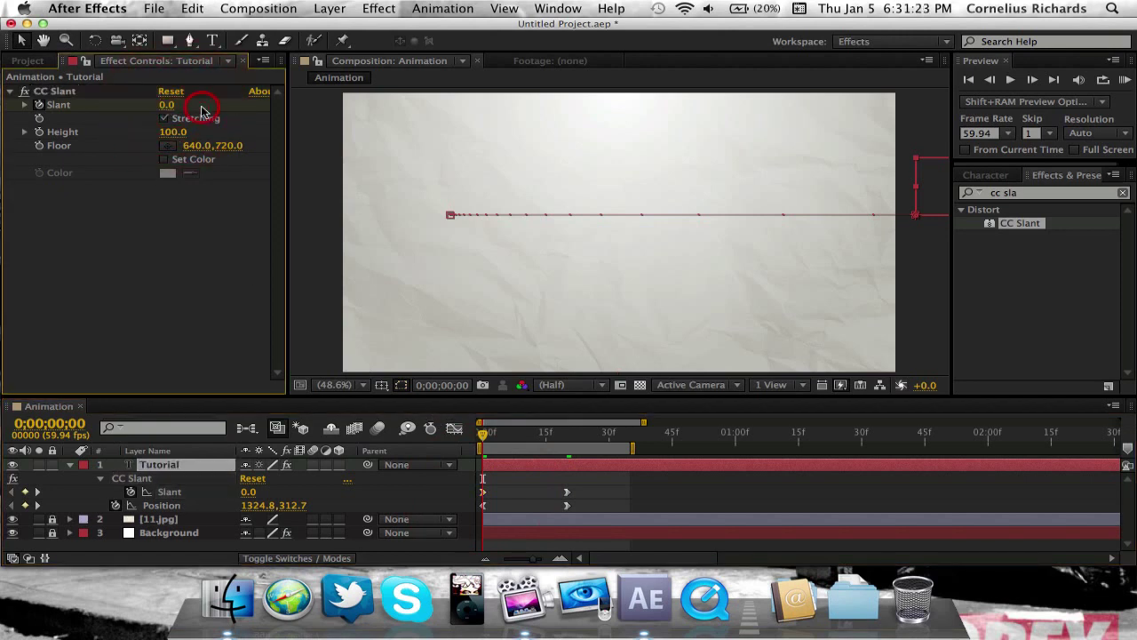
{"action": "left_click", "coordinate": [167, 107]}
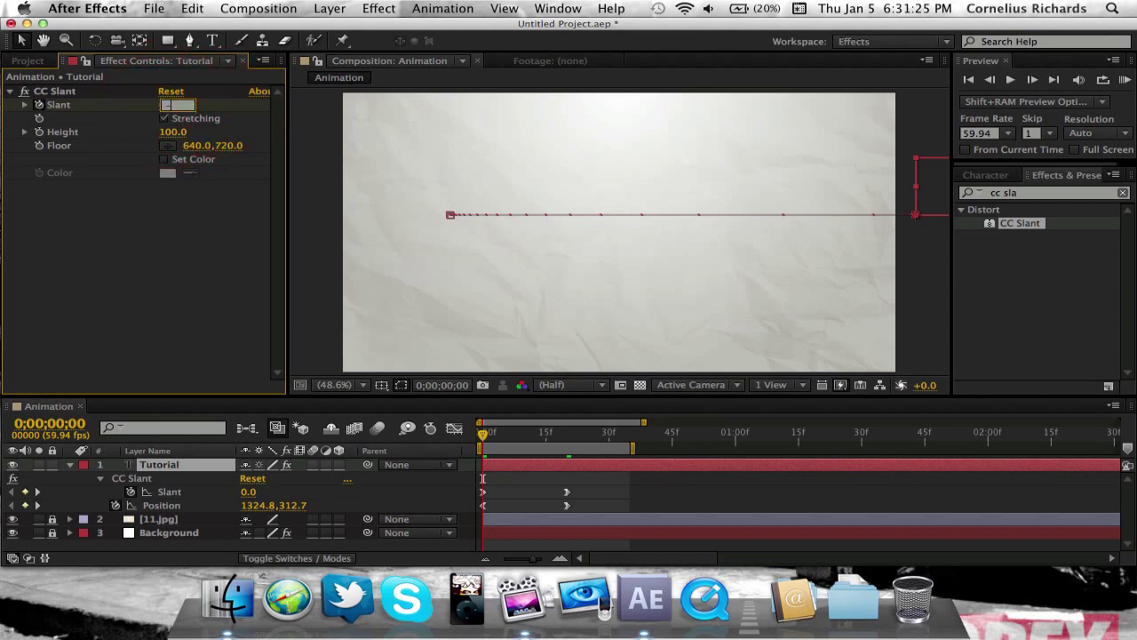
{"action": "type", "text": "-38"}
{"action": "key", "text": "Return"}
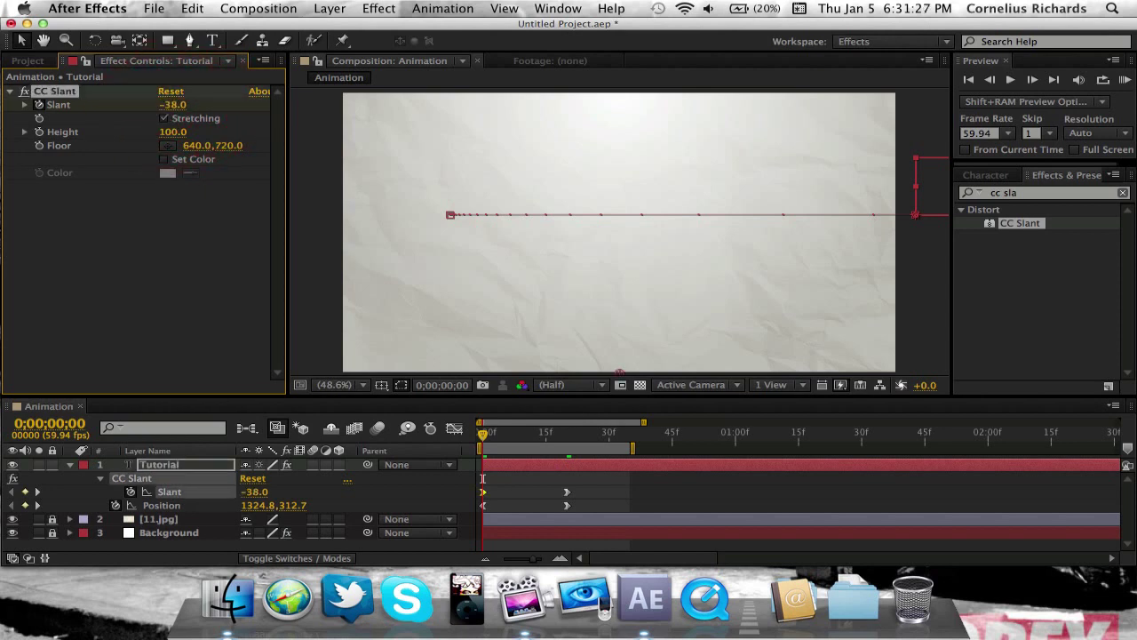
Step: At frame 20, set the CC Slant effect's Slant to -38 as well
{"action": "left_click_drag", "start_coordinate": [491, 436], "coordinate": [566, 457]}
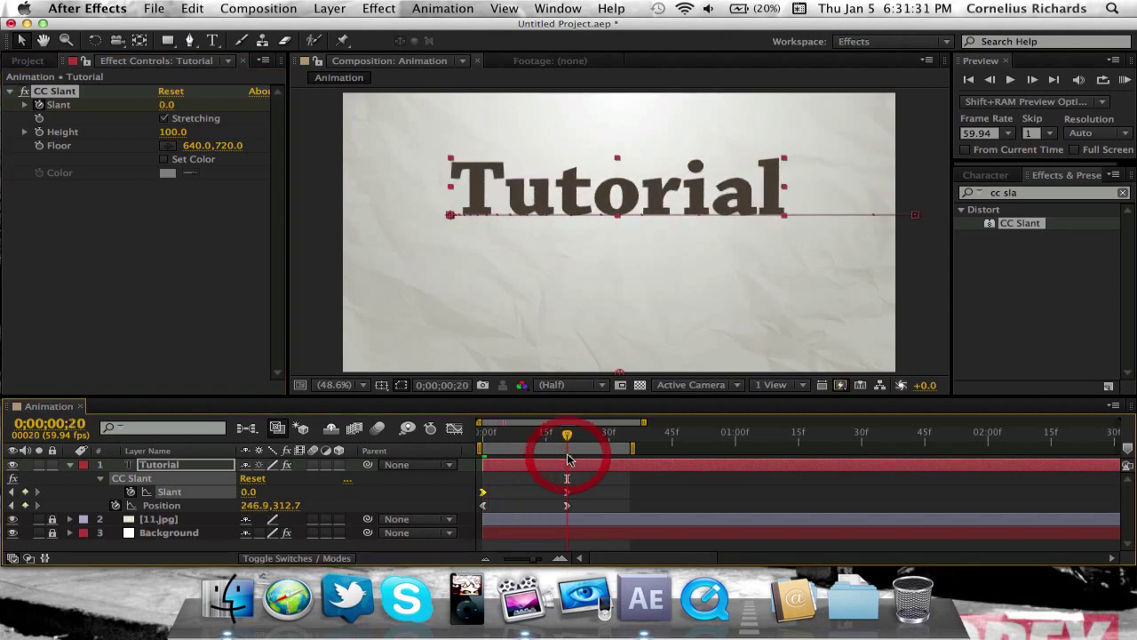
{"action": "left_click", "coordinate": [168, 105]}
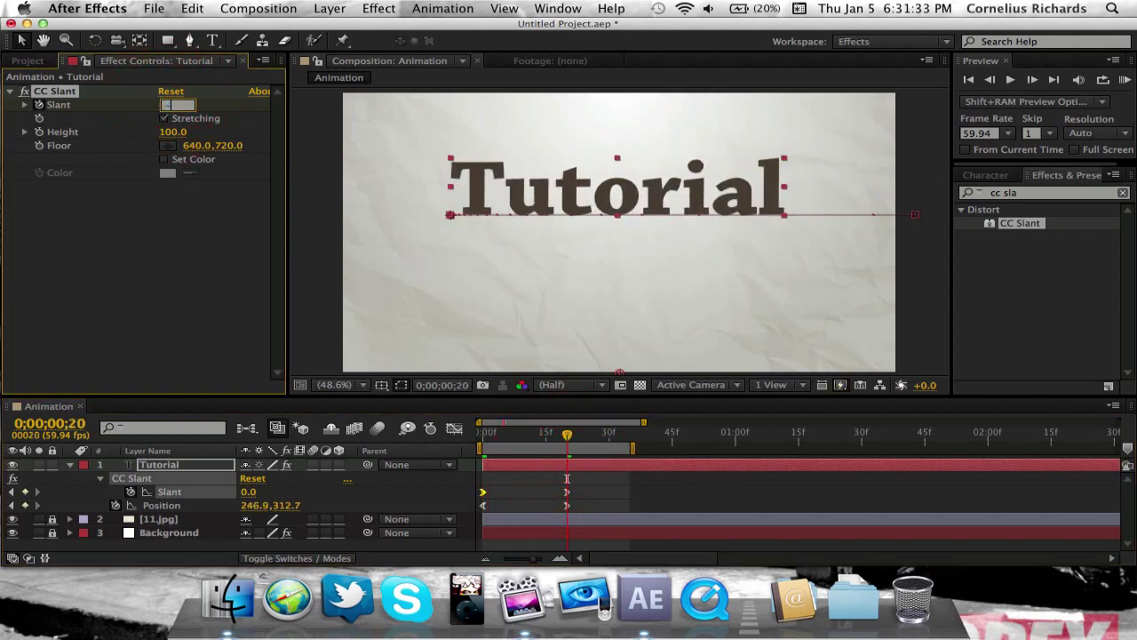
{"action": "type", "text": "-38"}
{"action": "key", "text": "Return"}
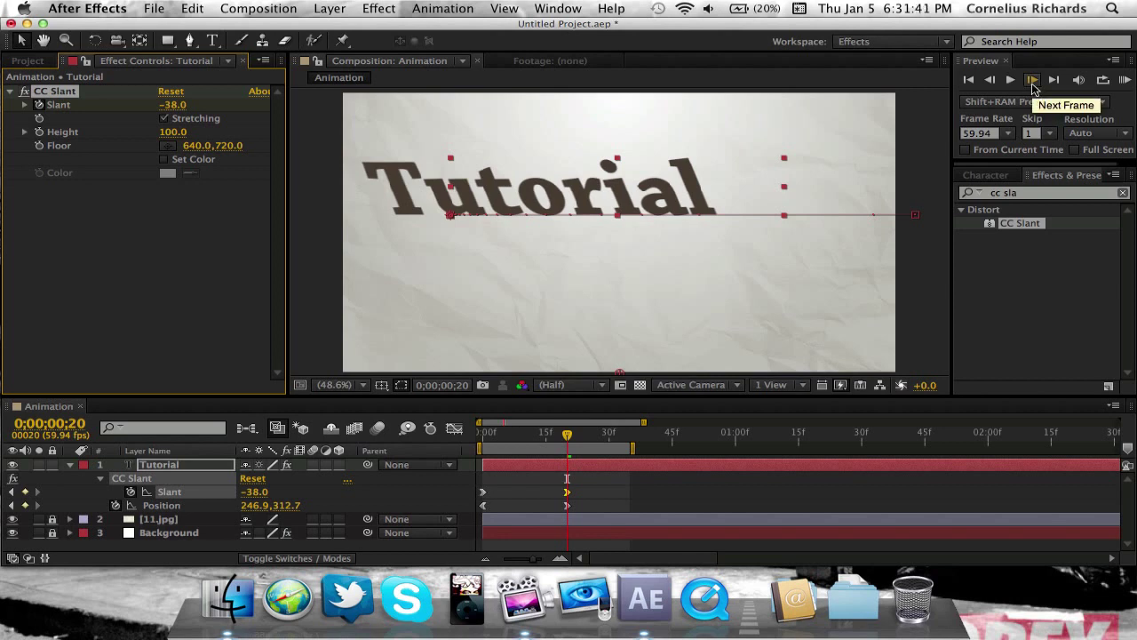
Step: Move the Tutorial layer's second Slant keyframe to frame 23 and set its Slant to 0
{"action": "left_click", "coordinate": [1032, 81]}
{"action": "left_click", "coordinate": [1031, 82]}
{"action": "left_click", "coordinate": [1032, 82]}
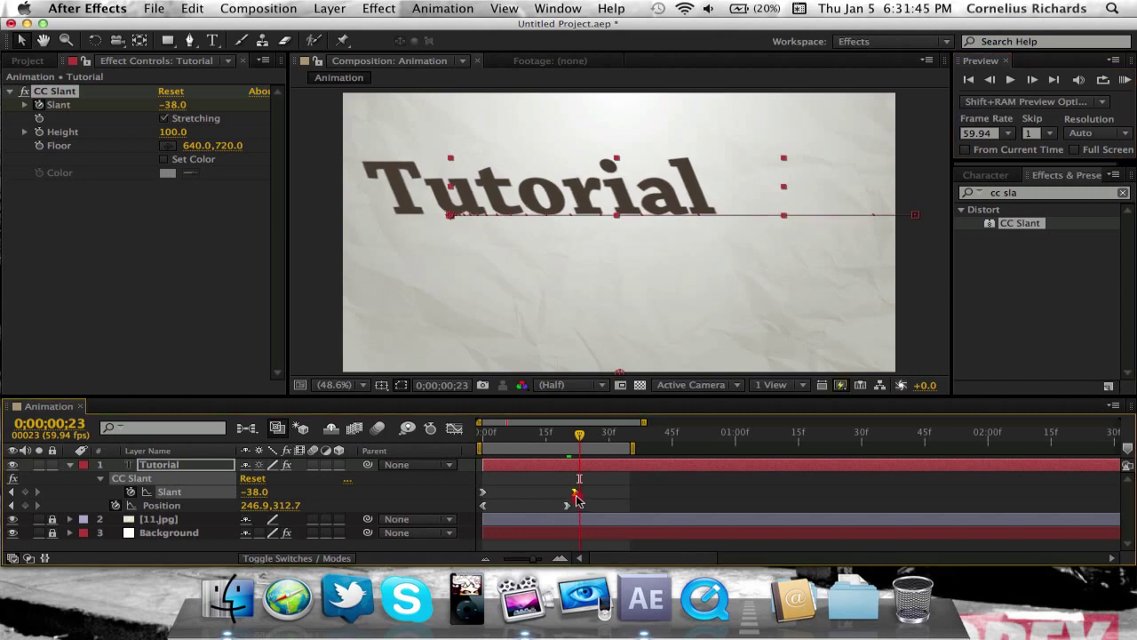
{"action": "left_click_drag", "start_coordinate": [569, 494], "coordinate": [580, 493]}
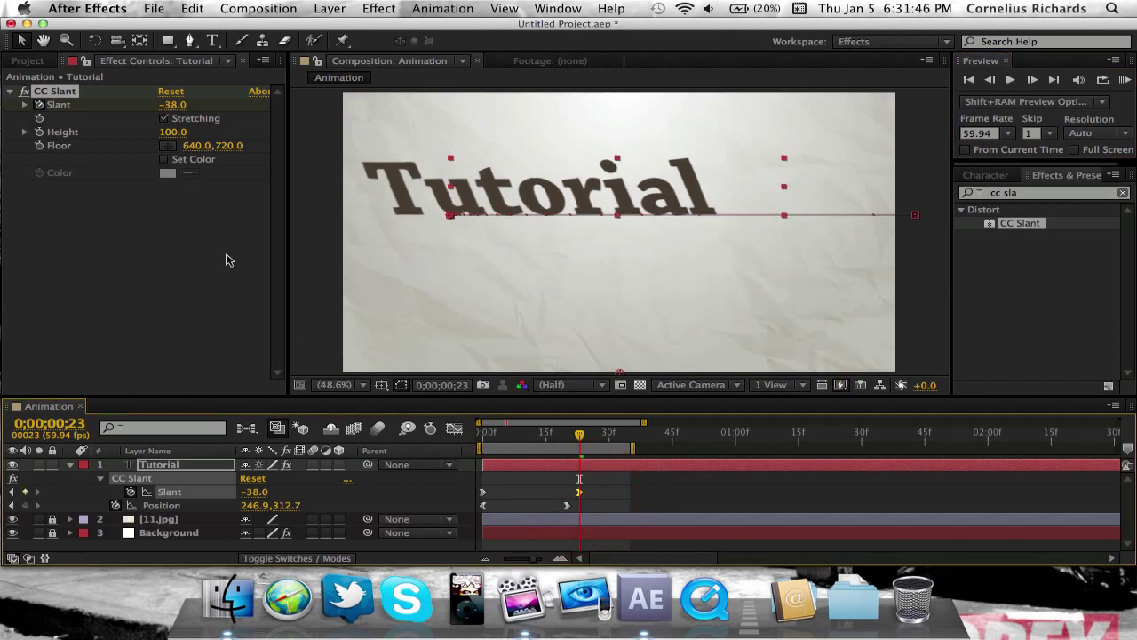
{"action": "left_click", "coordinate": [174, 105]}
{"action": "type", "text": "0"}
{"action": "key", "text": "Return"}
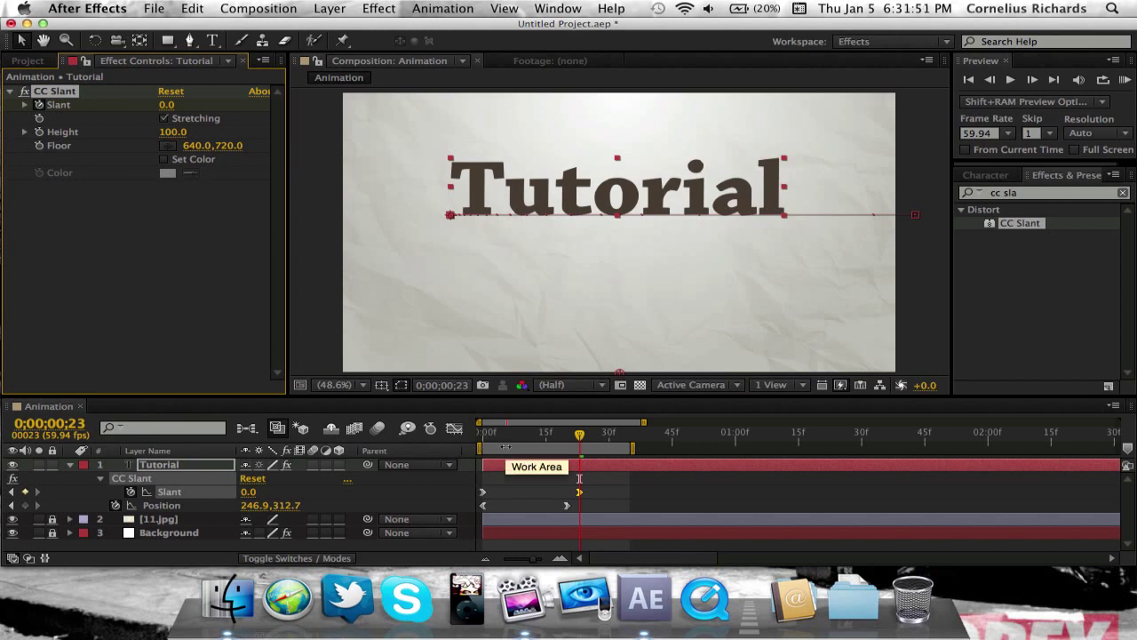
Step: Preview the Tutorial text sliding in with the slant animation
{"action": "left_click_drag", "start_coordinate": [499, 443], "coordinate": [545, 444]}
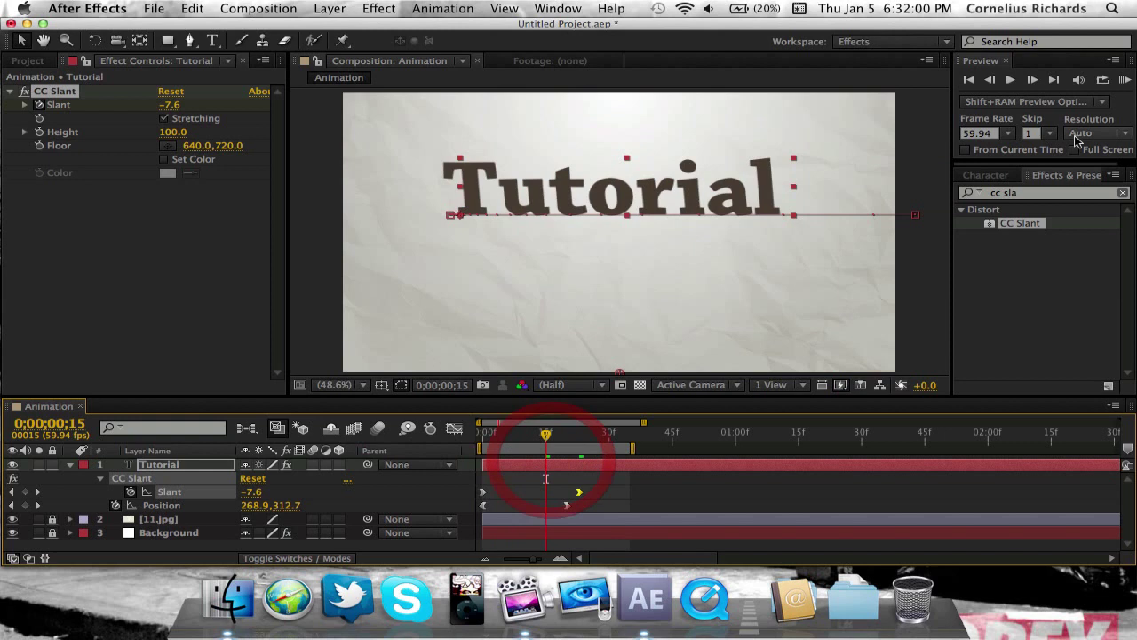
{"action": "left_click", "coordinate": [1125, 80]}
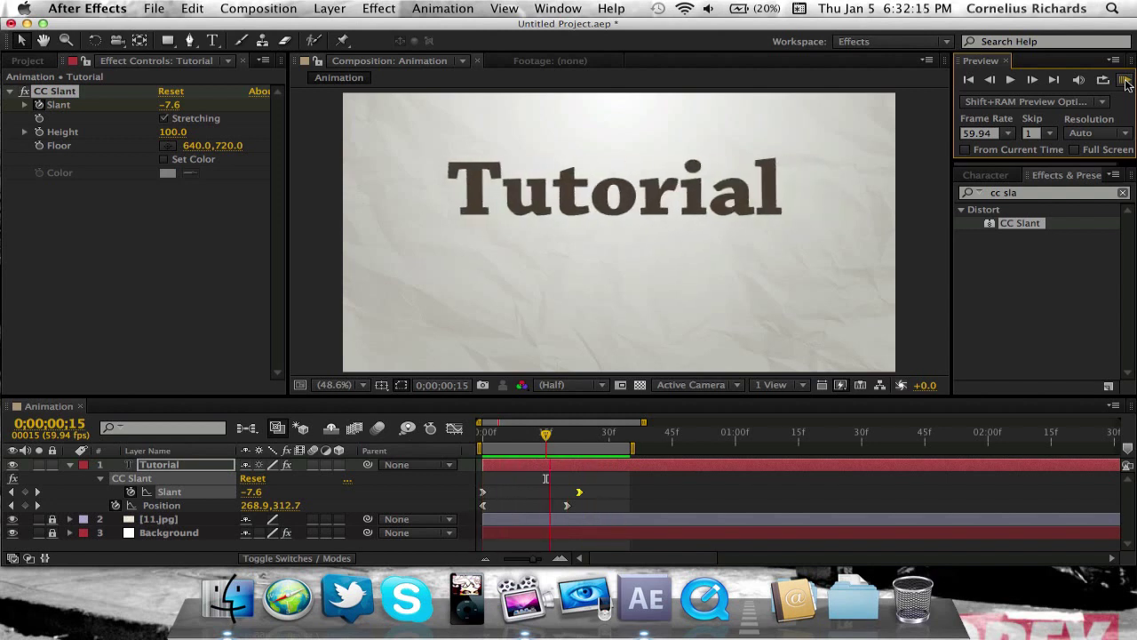
{"action": "left_click", "coordinate": [1126, 81]}
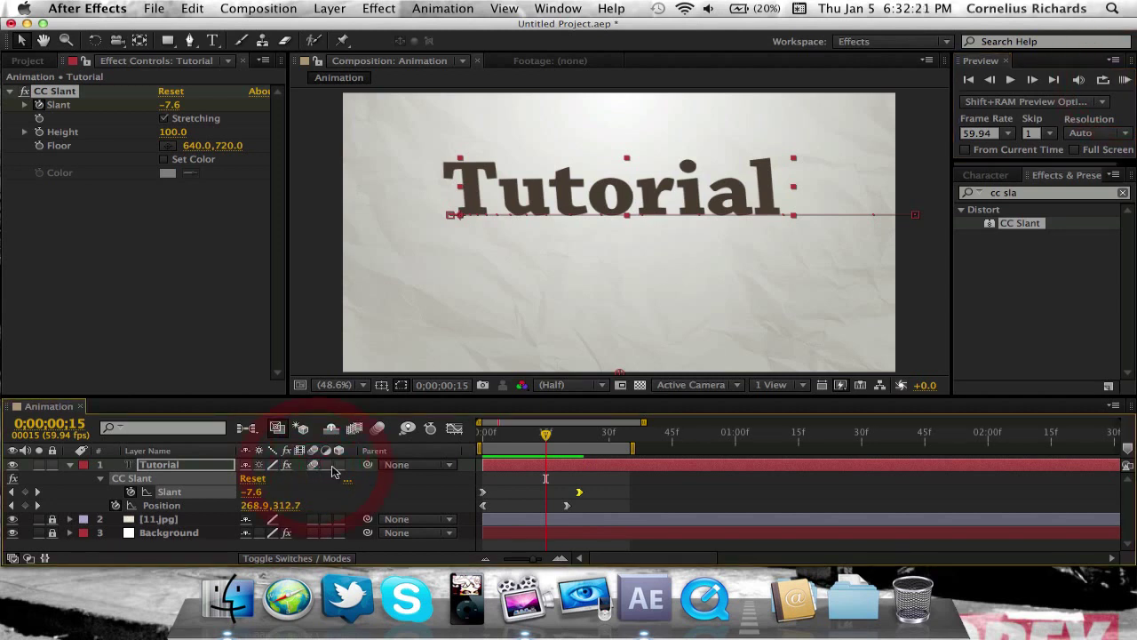
Step: Make the Tutorial layer 3D with motion blur enabled for it and the composition, and preview the animation
{"action": "left_click", "coordinate": [338, 465]}
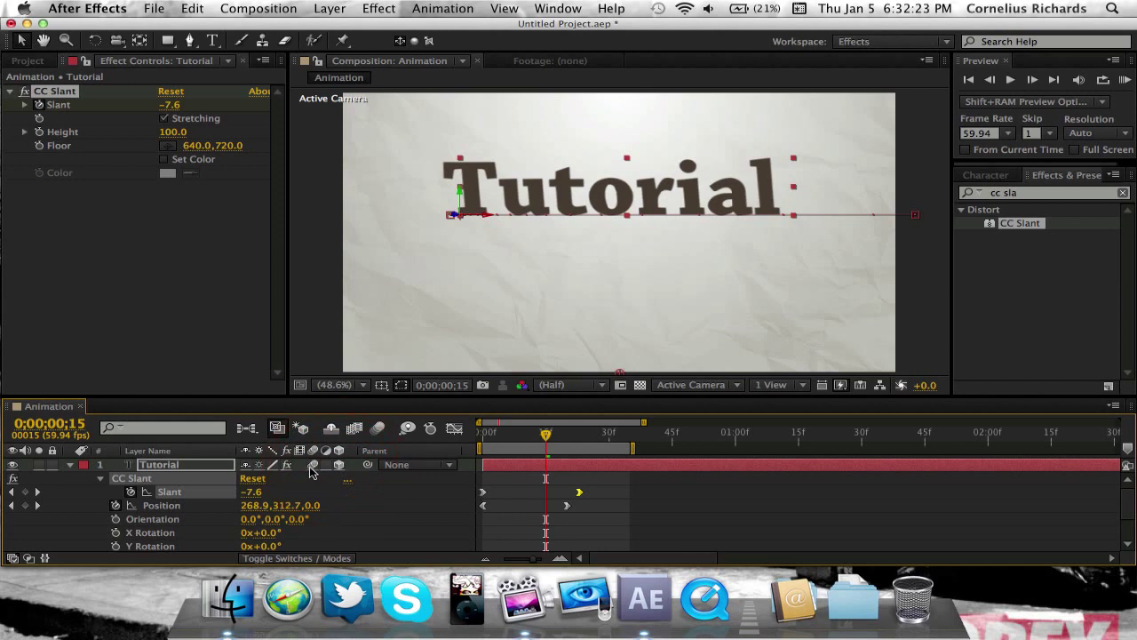
{"action": "left_click", "coordinate": [380, 429]}
{"action": "left_click_drag", "start_coordinate": [527, 441], "coordinate": [491, 444]}
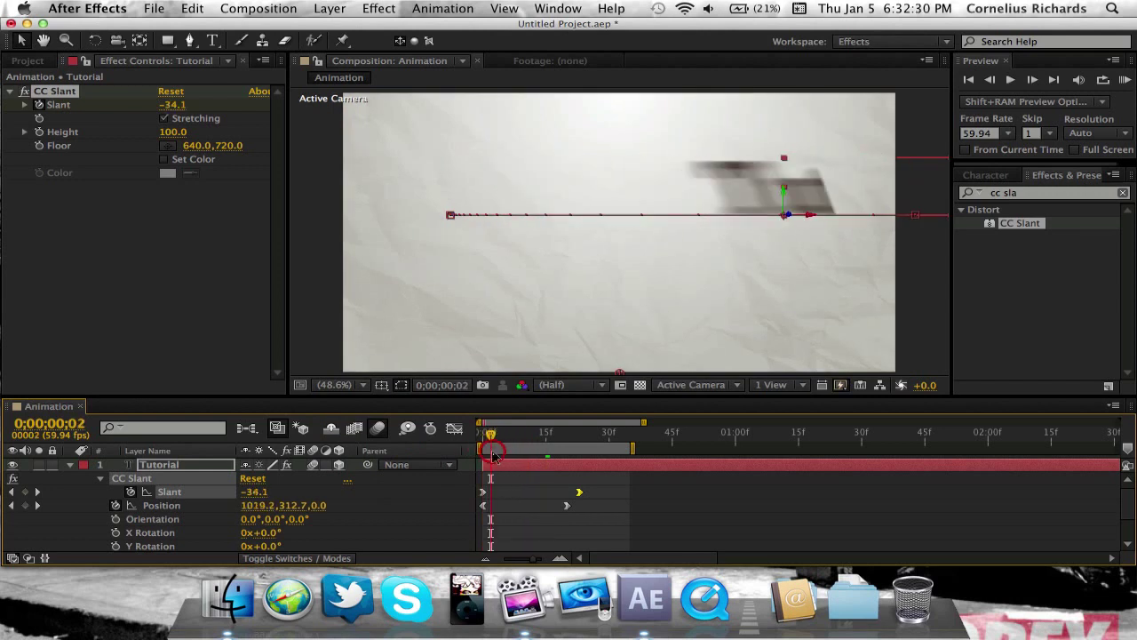
{"action": "left_click", "coordinate": [1126, 79]}
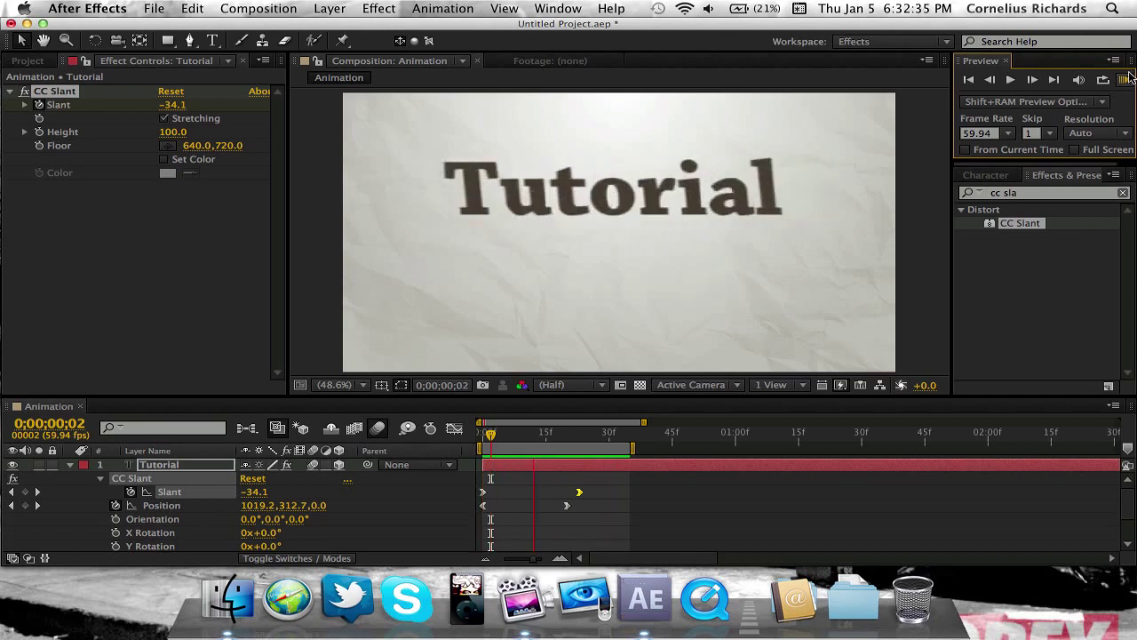
{"action": "left_click", "coordinate": [617, 299]}
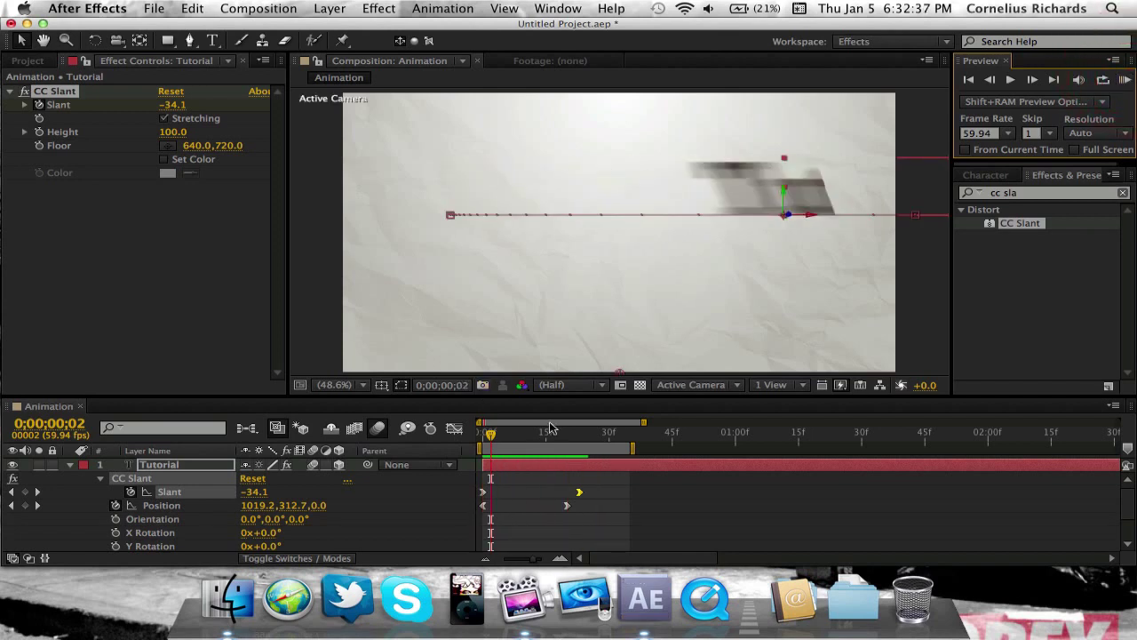
Step: Go to frame 23, collapse the Tutorial layer and place it directly beneath the 11.jpg paper-texture layer
{"action": "left_click_drag", "start_coordinate": [505, 432], "coordinate": [581, 450]}
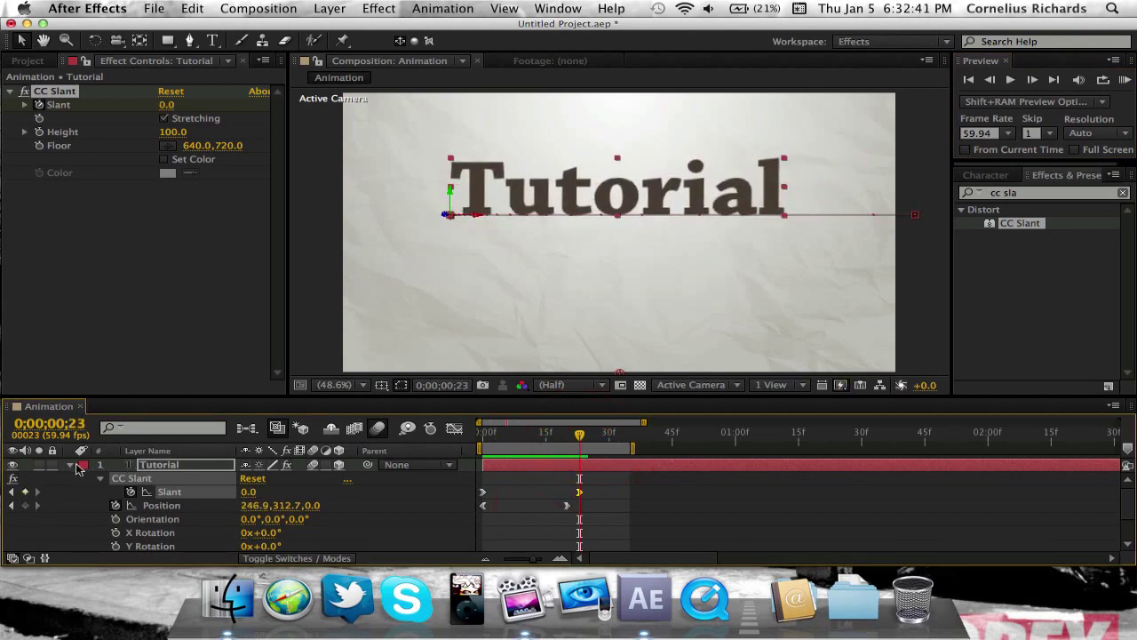
{"action": "left_click", "coordinate": [72, 466]}
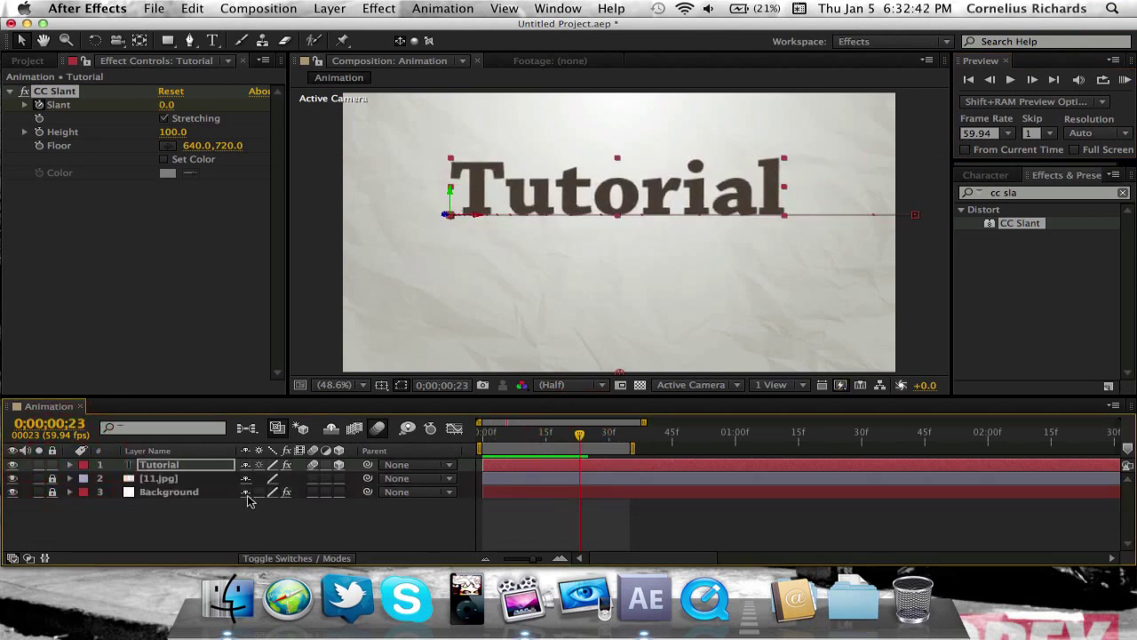
{"action": "left_click", "coordinate": [187, 508]}
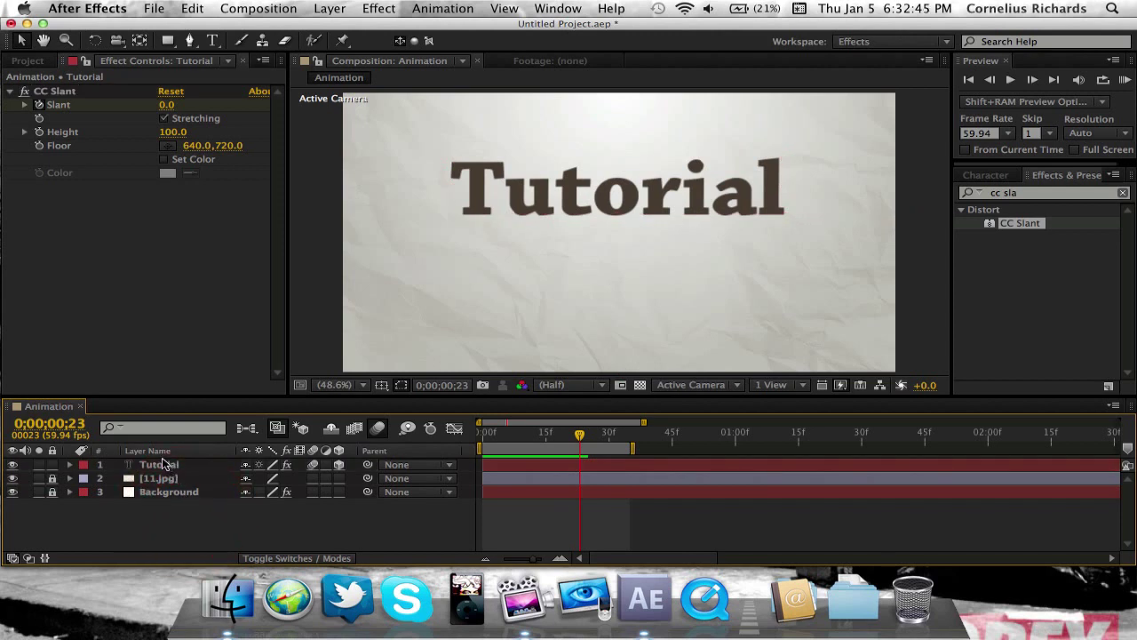
{"action": "left_click", "coordinate": [164, 465]}
{"action": "left_click_drag", "start_coordinate": [164, 482], "coordinate": [164, 462]}
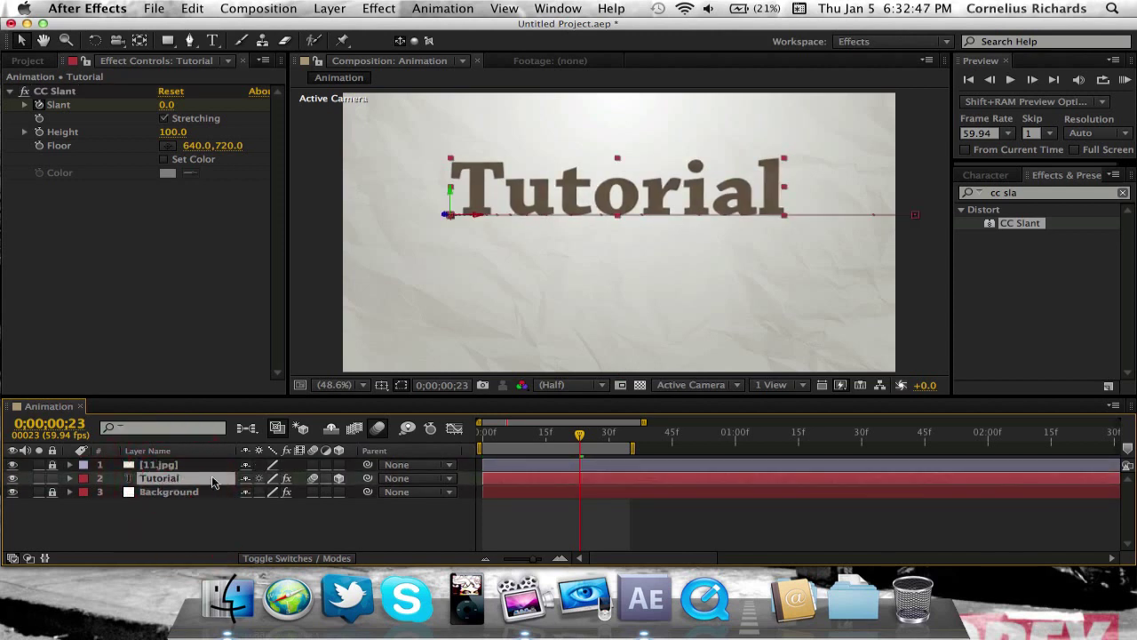
{"action": "left_click", "coordinate": [229, 524]}
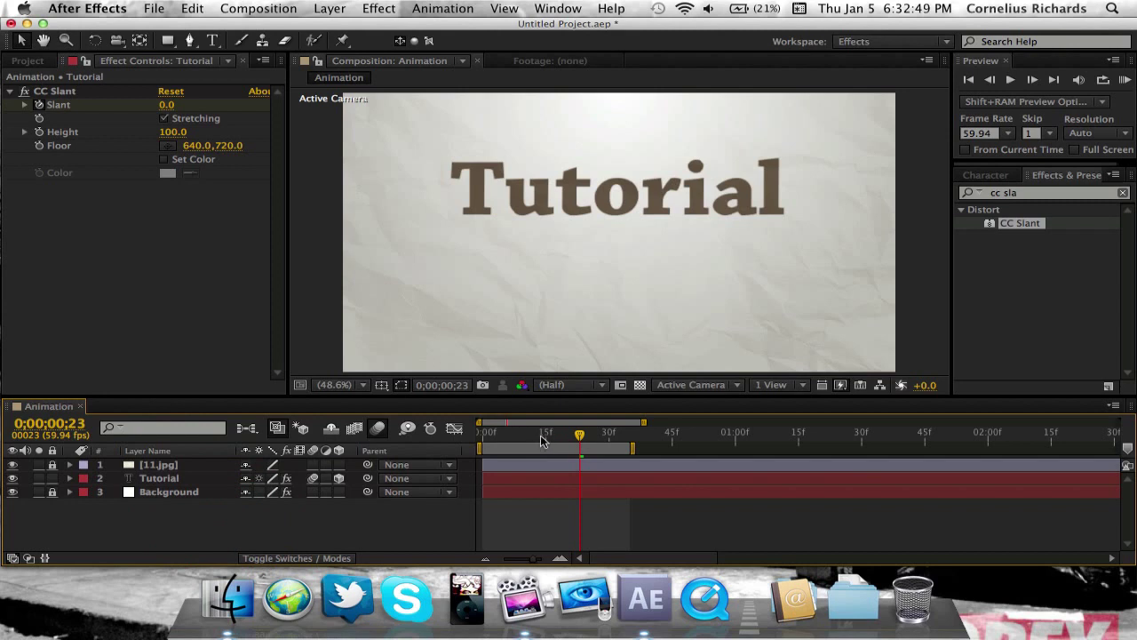
Step: Examine the paper texture over the Tutorial letters at 200% magnification, and return to the fitted view
{"action": "mouse_move", "coordinate": [543, 441]}
{"action": "left_mouse_down"}
{"action": "mouse_move", "coordinate": [520, 437]}
{"action": "mouse_move", "coordinate": [554, 437]}
{"action": "left_mouse_up"}
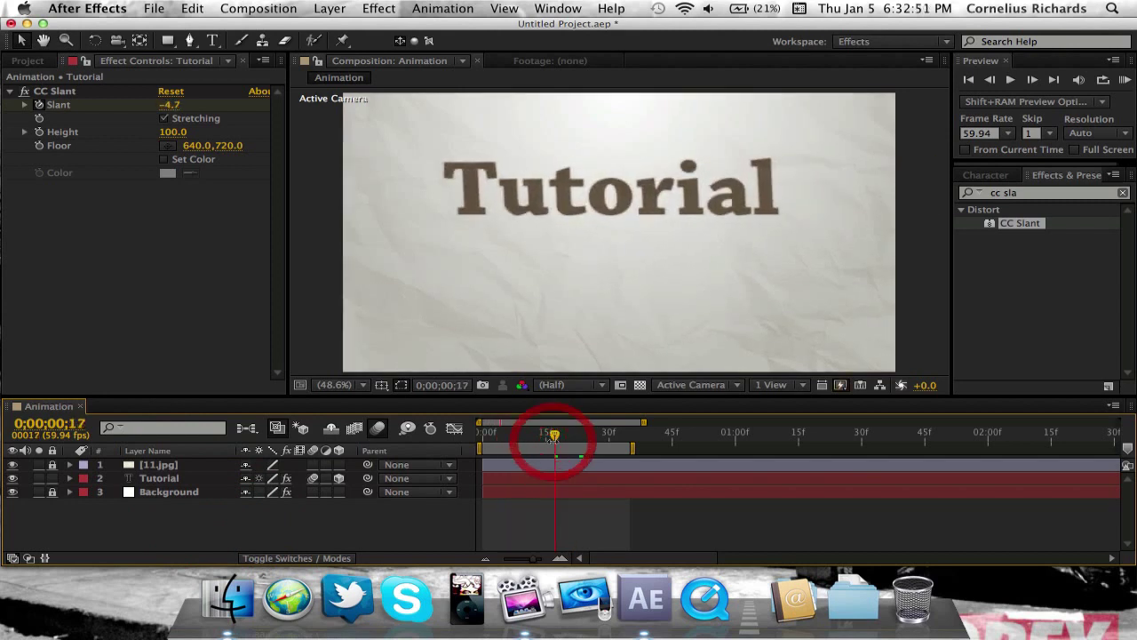
{"action": "key", "text": "period"}
{"action": "key", "text": "period"}
{"action": "key", "text": "period"}
{"action": "key", "text": "period"}
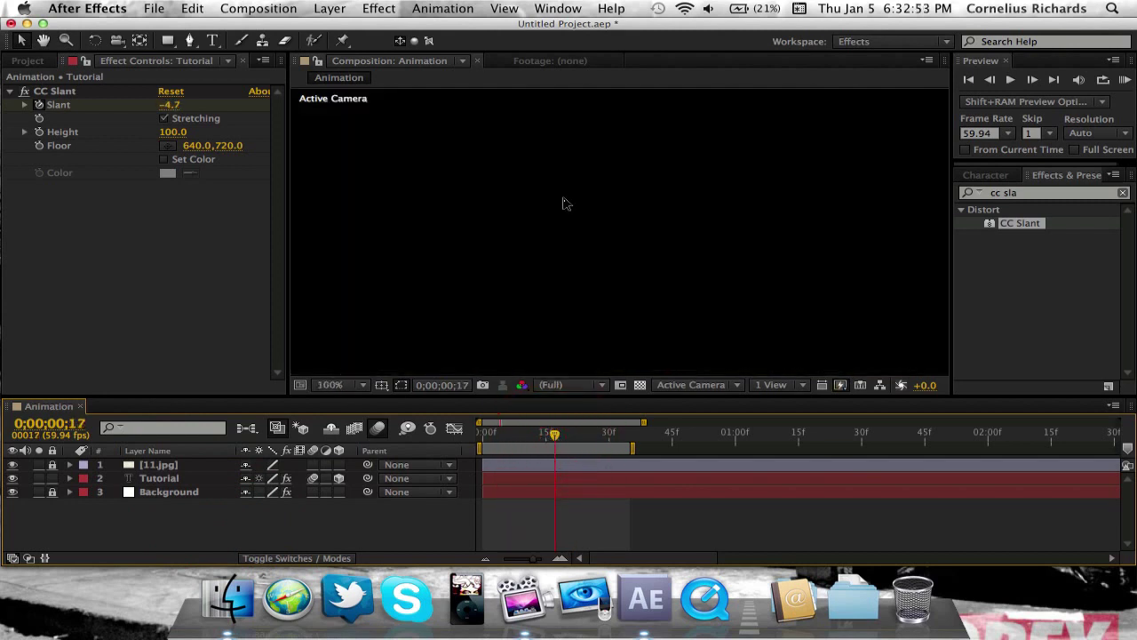
{"action": "key", "text": "h"}
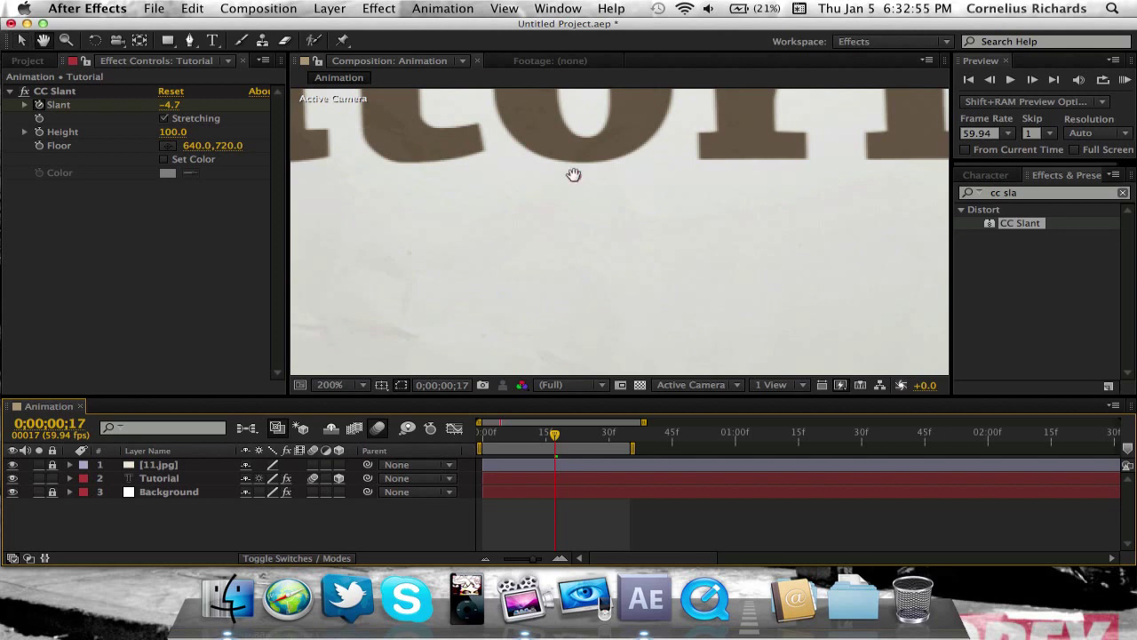
{"action": "left_click_drag", "start_coordinate": [572, 173], "coordinate": [563, 329]}
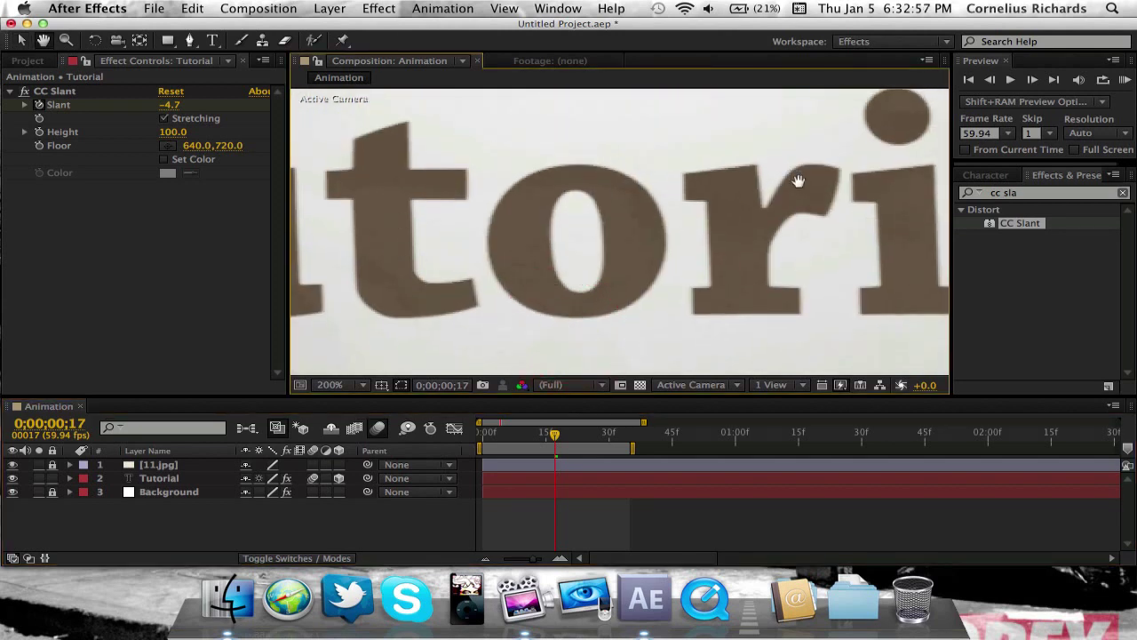
{"action": "left_click", "coordinate": [370, 382]}
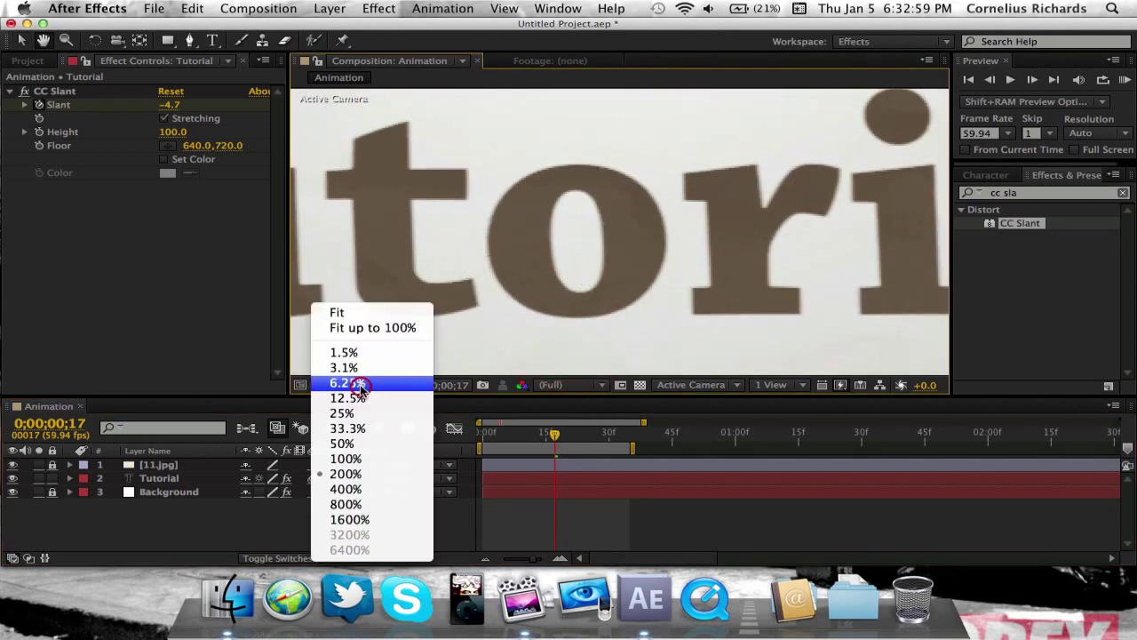
{"action": "left_click", "coordinate": [348, 309]}
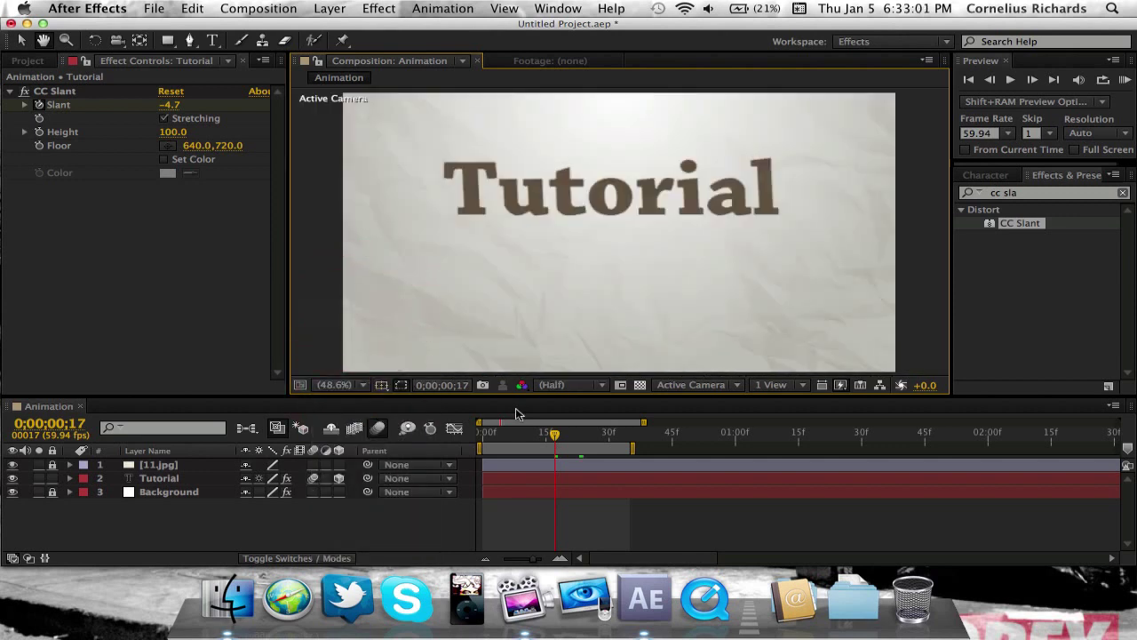
{"action": "key", "text": "v"}
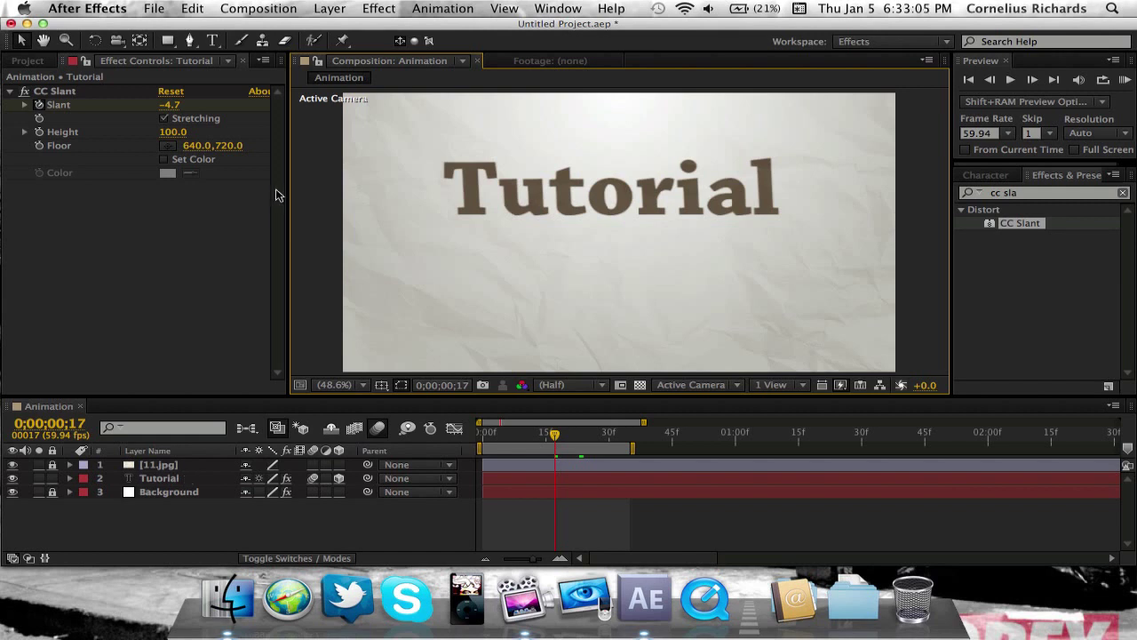
Step: Add the text "By Blaze" below the Tutorial title in Chaparral Pro Bold Italic
{"action": "left_click", "coordinate": [213, 40]}
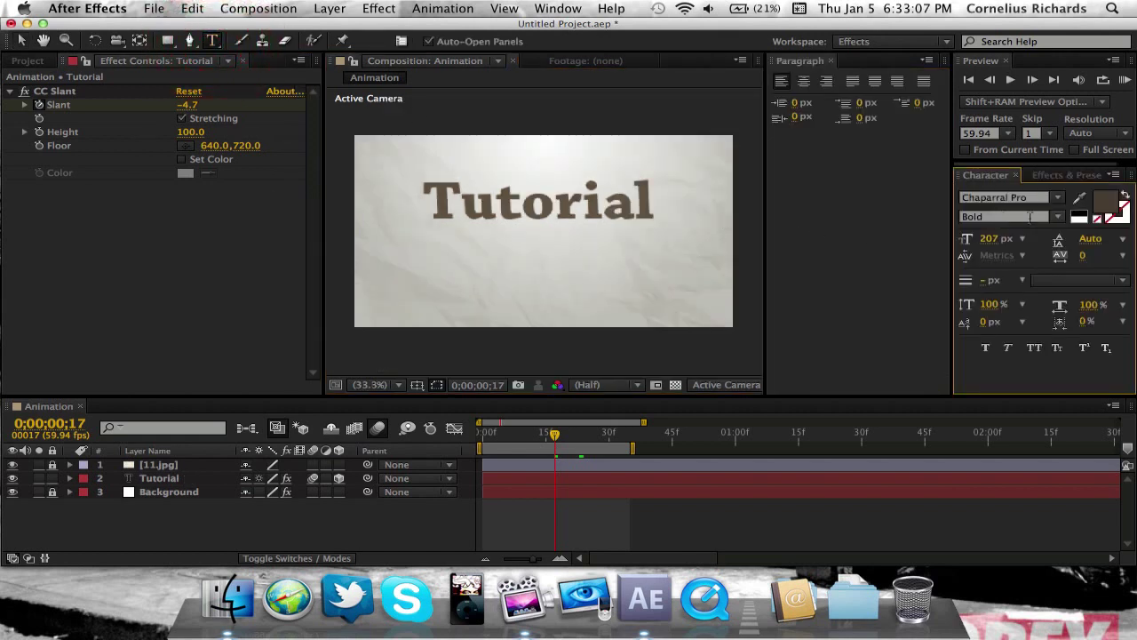
{"action": "left_click", "coordinate": [1031, 216]}
{"action": "left_click", "coordinate": [984, 275]}
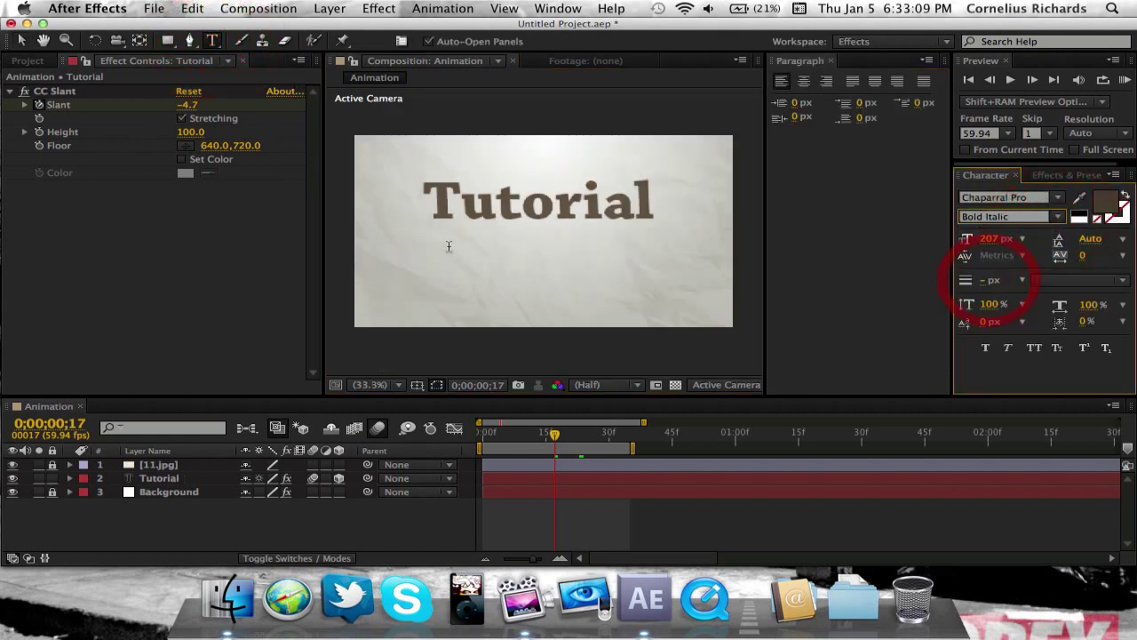
{"action": "left_click", "coordinate": [488, 262]}
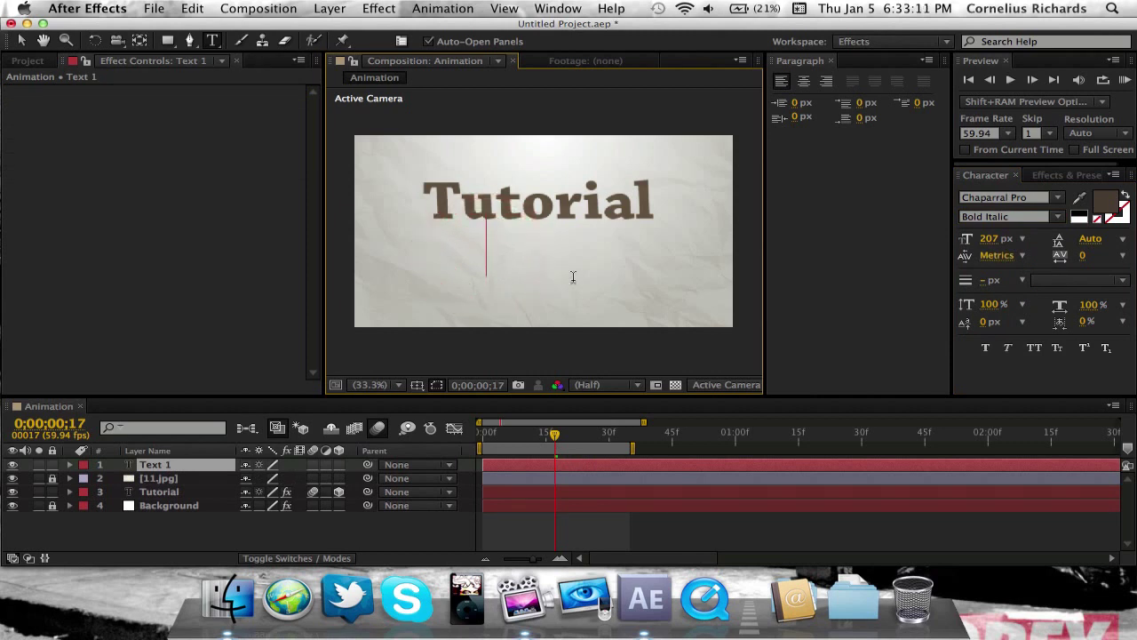
{"action": "type", "text": "By Blaze"}
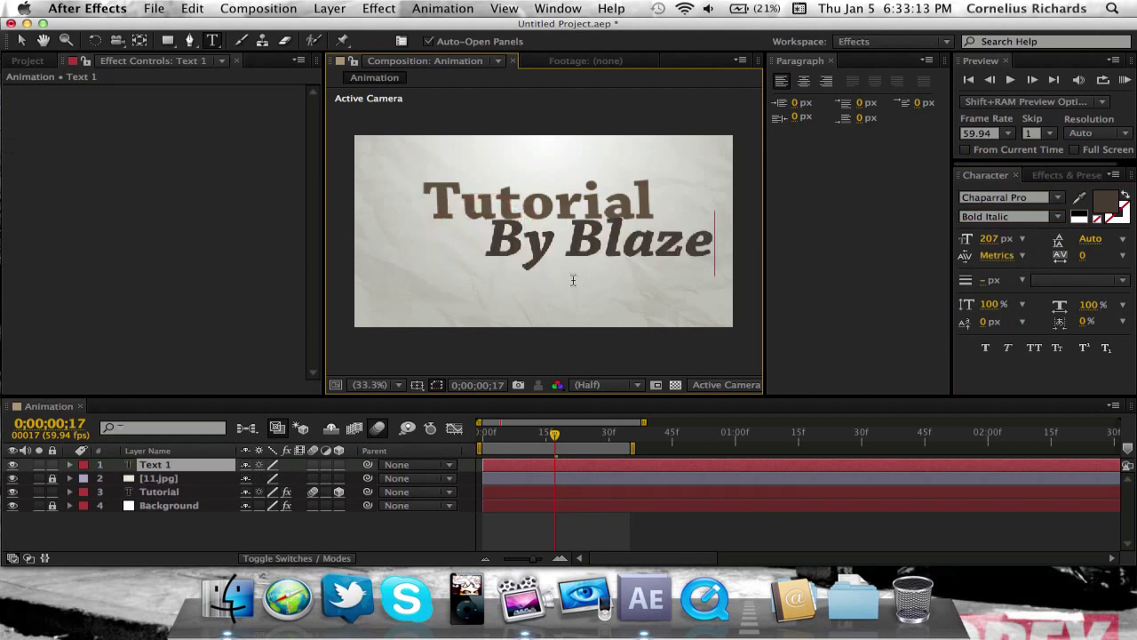
Step: Set the By Blaze text to 110 px and change its fill color to white
{"action": "left_click_drag", "start_coordinate": [717, 252], "coordinate": [406, 246]}
{"action": "left_click_drag", "start_coordinate": [989, 239], "coordinate": [901, 242]}
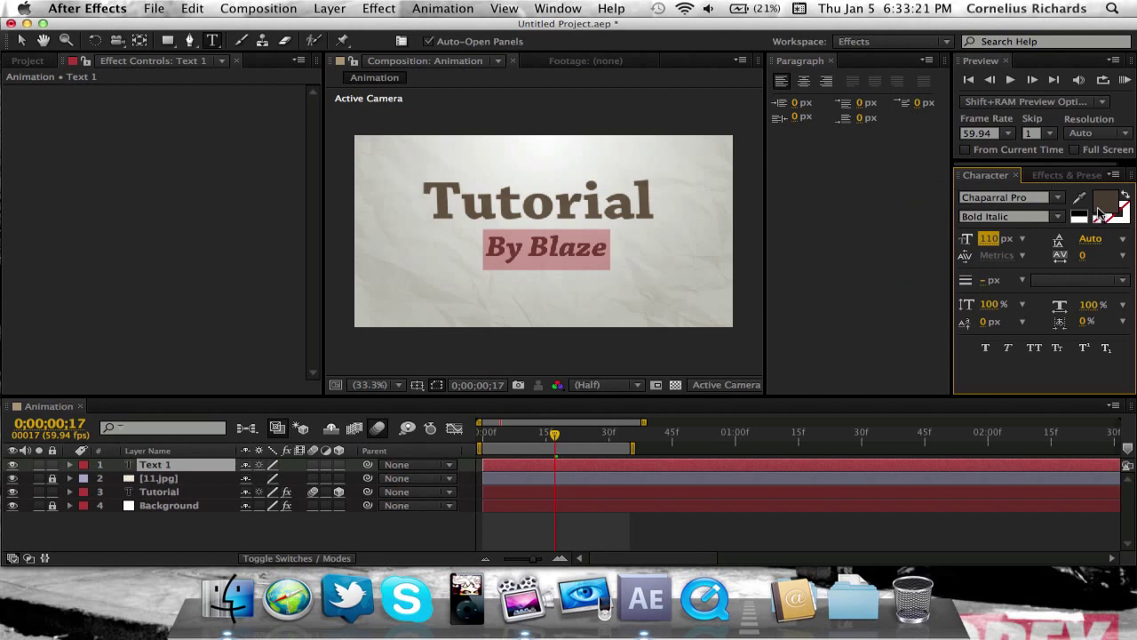
{"action": "left_click", "coordinate": [1102, 211]}
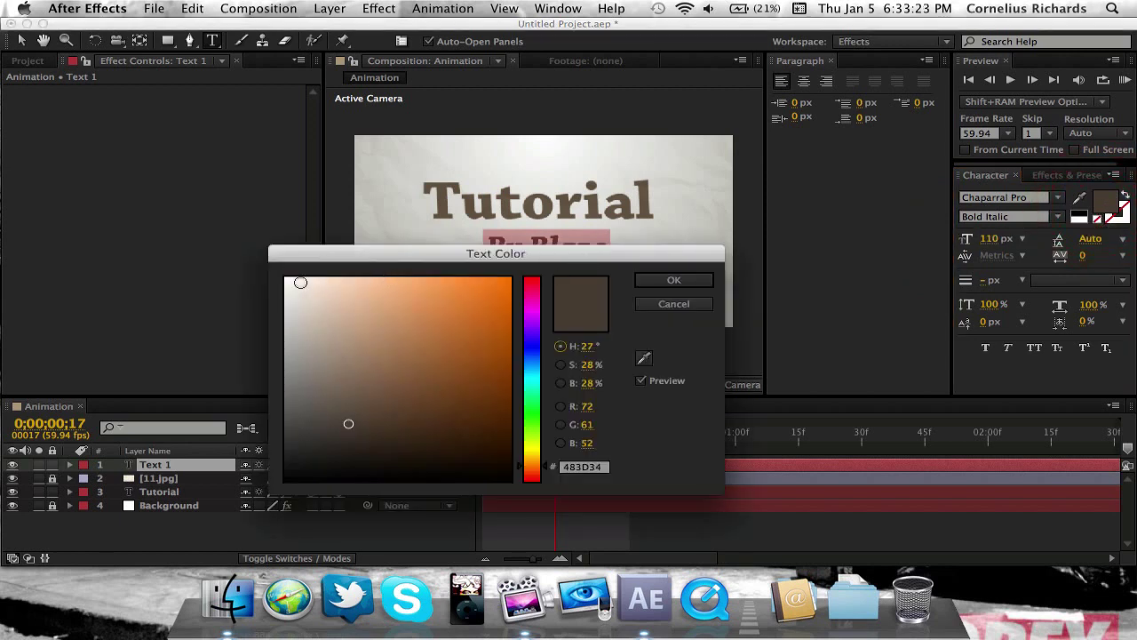
{"action": "mouse_move", "coordinate": [287, 312]}
{"action": "left_mouse_down"}
{"action": "mouse_move", "coordinate": [385, 284]}
{"action": "mouse_move", "coordinate": [363, 292]}
{"action": "left_mouse_up"}
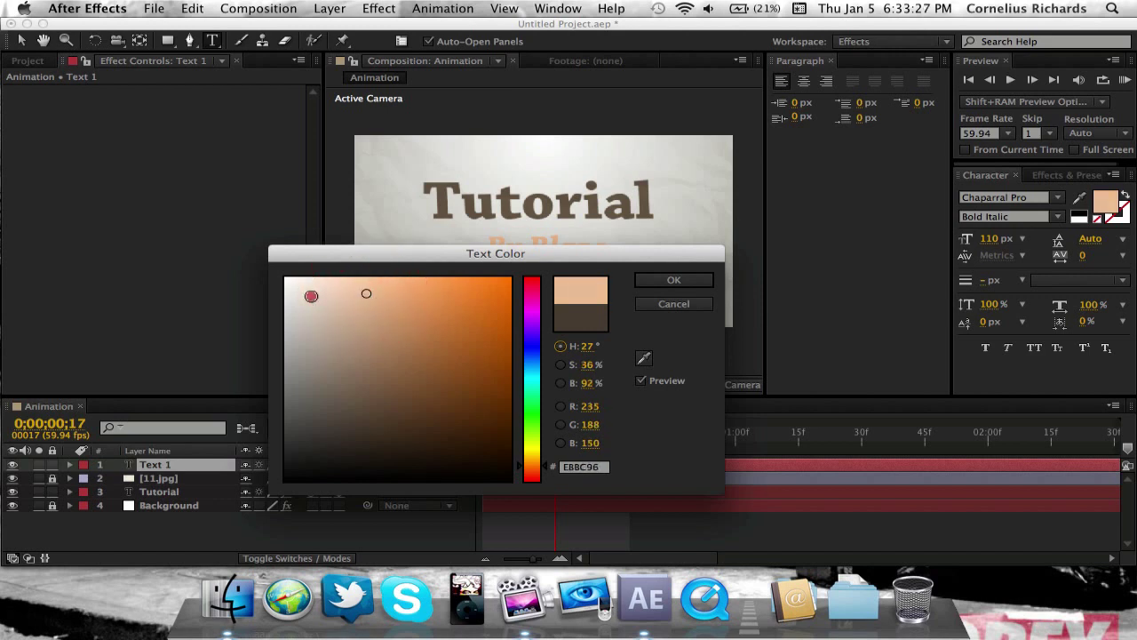
{"action": "left_click", "coordinate": [278, 281]}
{"action": "left_click", "coordinate": [668, 282]}
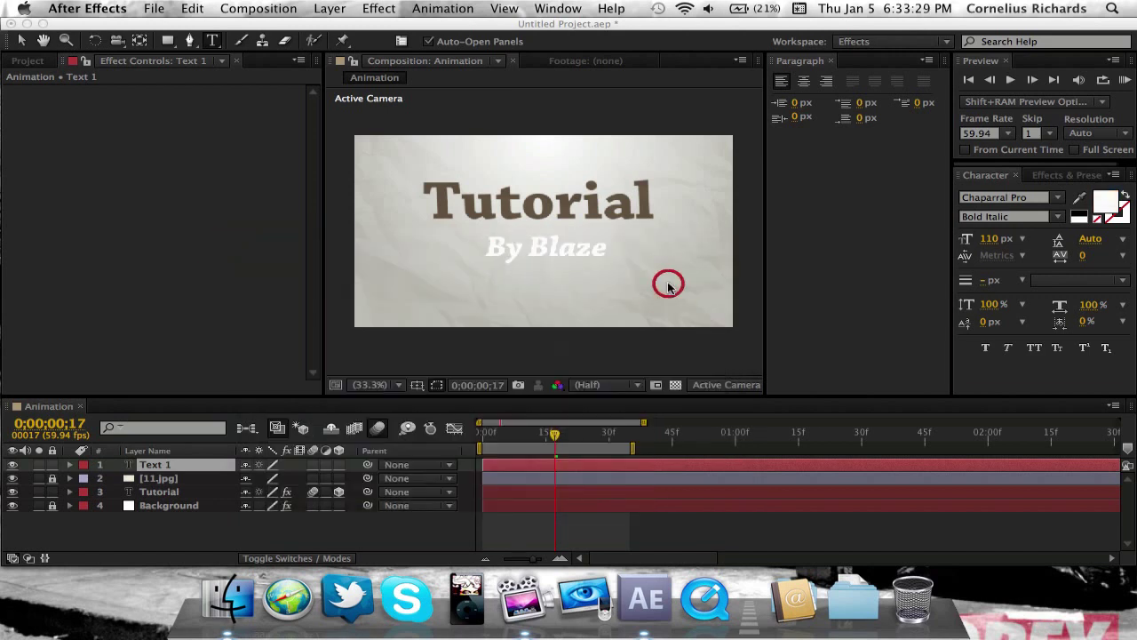
Step: Close the paragraph settings and move the By Blaze text slightly up and left, close beneath the Tutorial title
{"action": "left_click", "coordinate": [832, 60]}
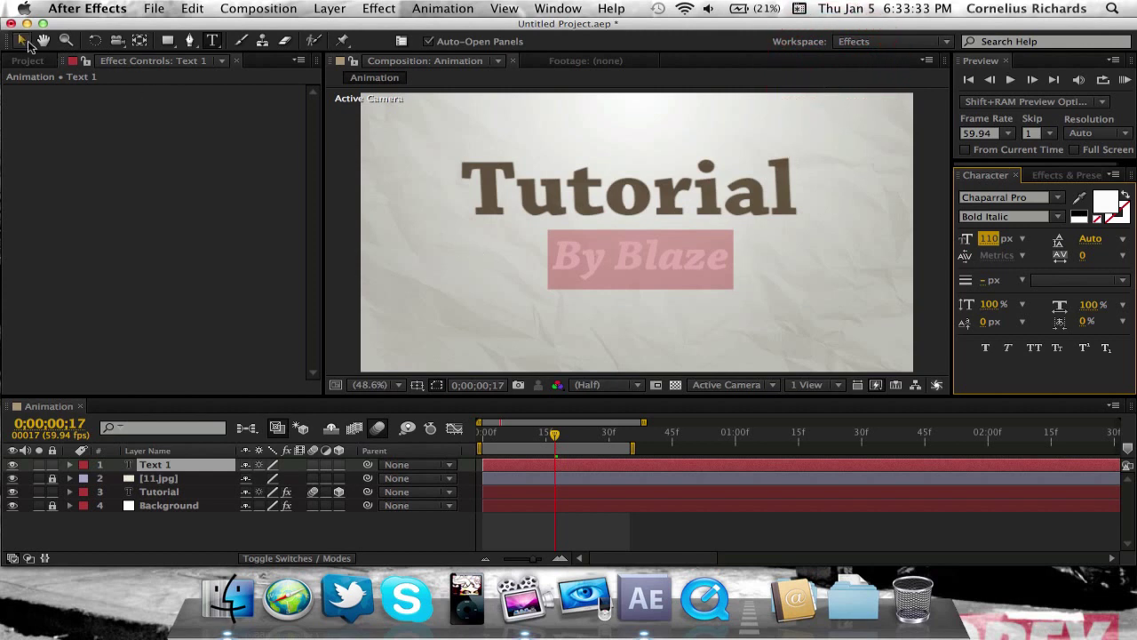
{"action": "left_click", "coordinate": [542, 243]}
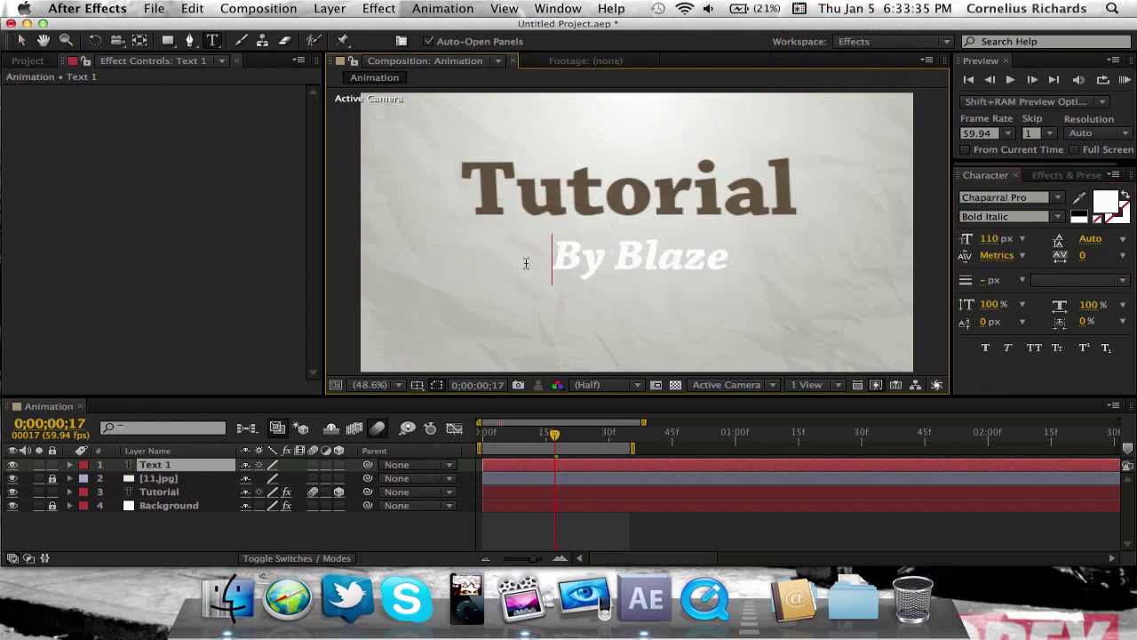
{"action": "left_click", "coordinate": [23, 43]}
{"action": "left_click_drag", "start_coordinate": [683, 255], "coordinate": [665, 245]}
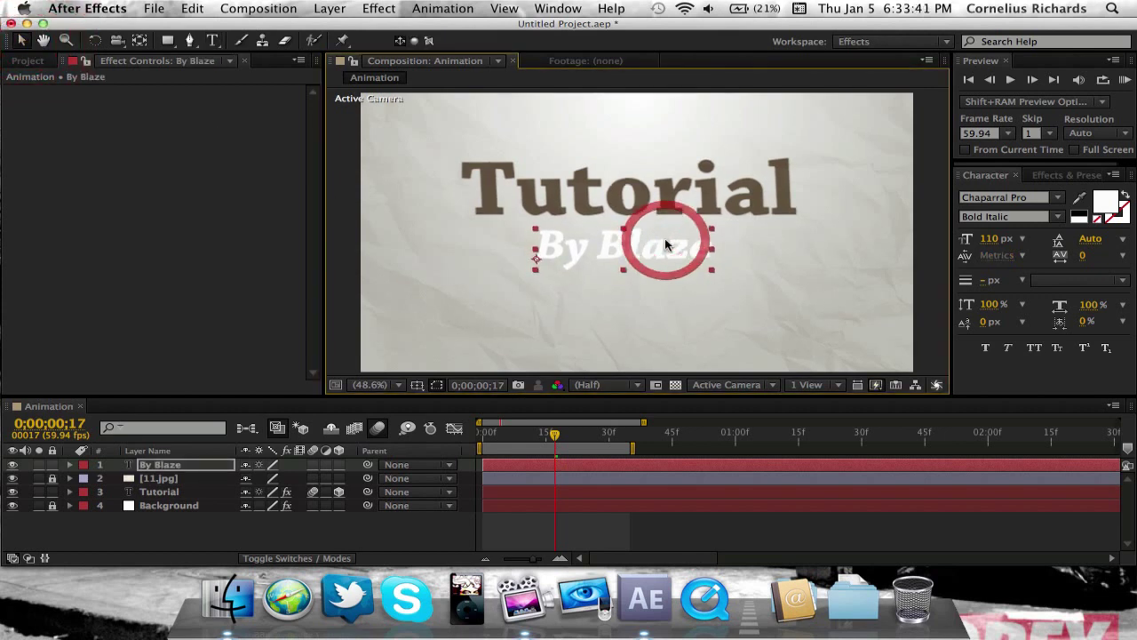
Step: Set the By Blaze layer's Anchor Point to 201.0, 0.0, at the middle of the text's width
{"action": "key", "text": "a"}
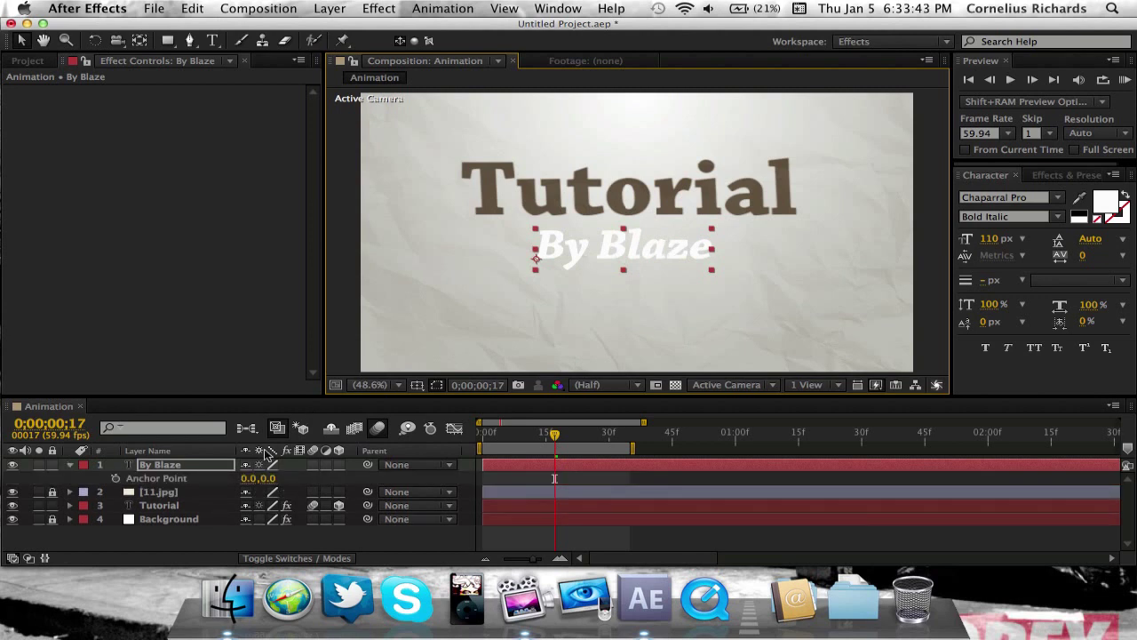
{"action": "left_click_drag", "start_coordinate": [249, 485], "coordinate": [437, 493]}
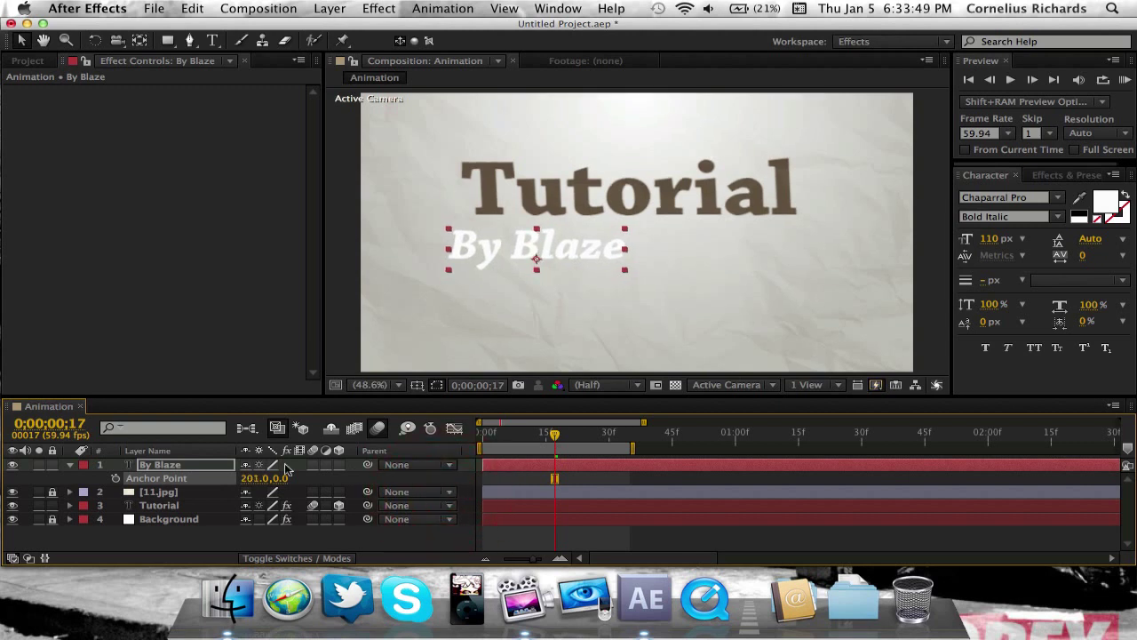
Step: Set the By Blaze layer's Anchor Point to 201.0, -96.0, just above the text, and move the text toward the frame's centre
{"action": "left_click_drag", "start_coordinate": [277, 481], "coordinate": [182, 491]}
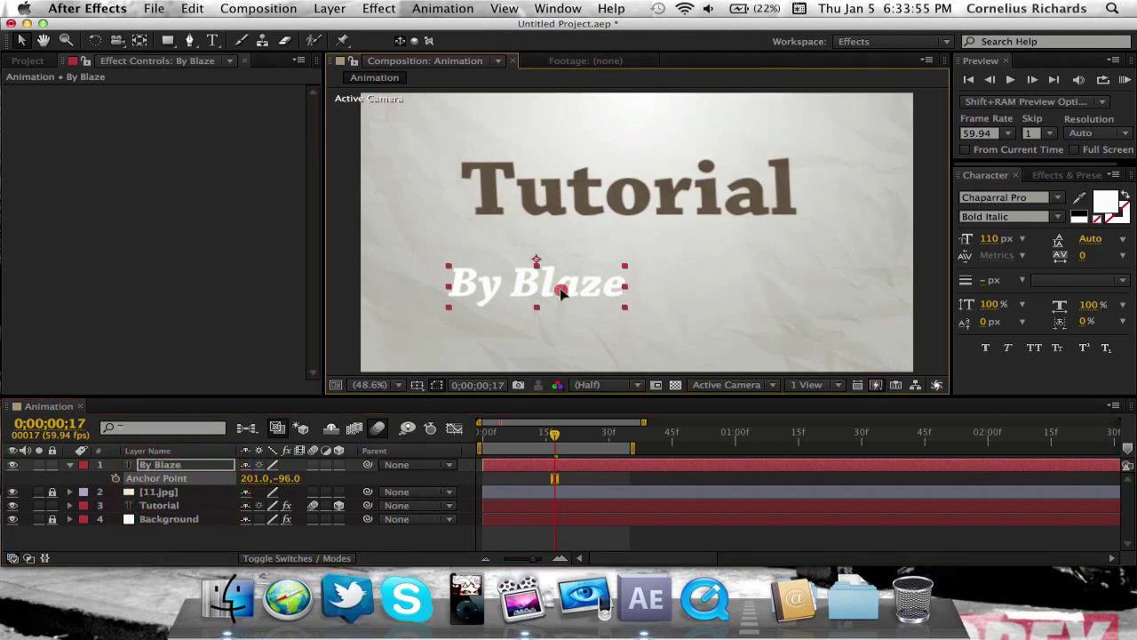
{"action": "left_click_drag", "start_coordinate": [561, 297], "coordinate": [600, 293]}
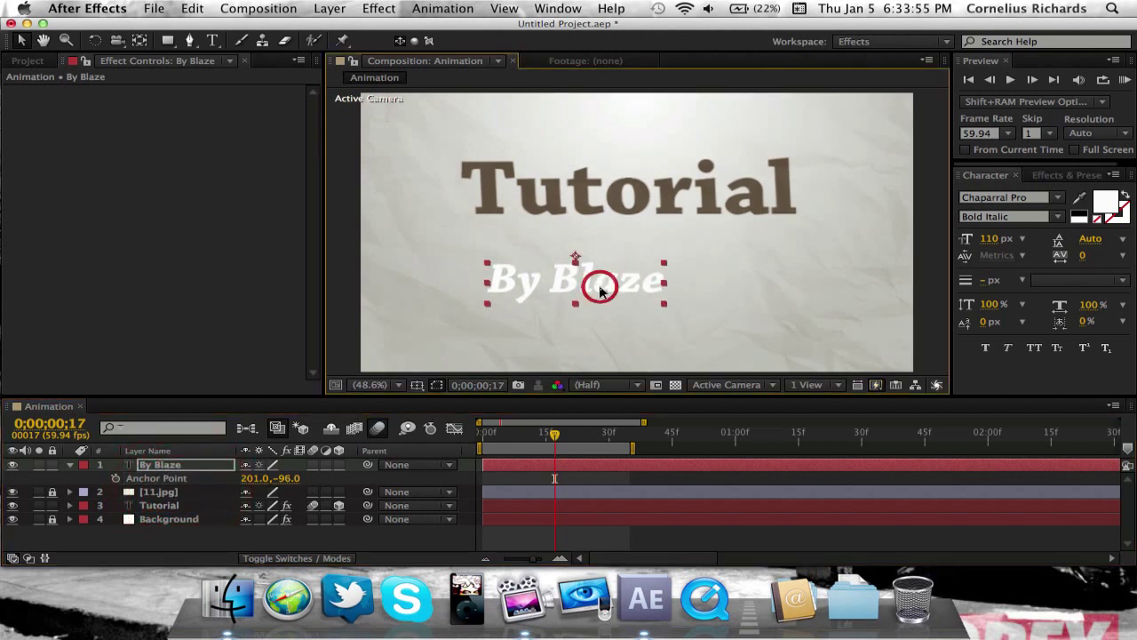
Step: Show the Title/Action Safe guides, move By Blaze until its anchor sits on the frame's centre mark, and hide the guides
{"action": "left_click", "coordinate": [419, 385]}
{"action": "left_click", "coordinate": [440, 396]}
{"action": "left_click_drag", "start_coordinate": [601, 299], "coordinate": [658, 278]}
{"action": "left_click", "coordinate": [591, 323]}
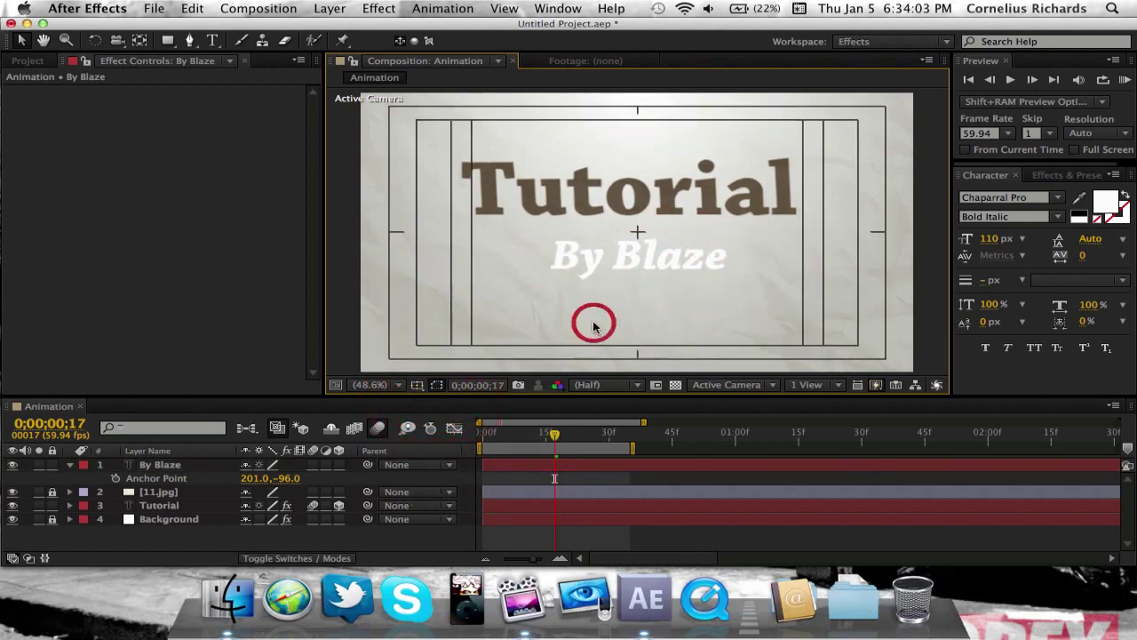
{"action": "left_click", "coordinate": [417, 384]}
{"action": "left_click", "coordinate": [425, 399]}
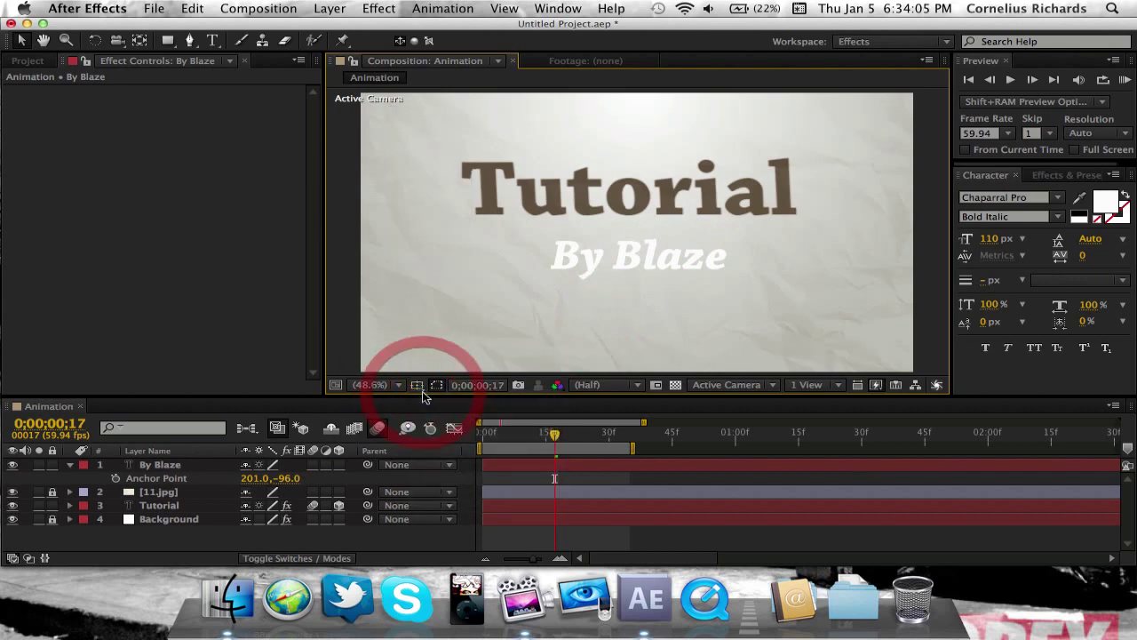
Step: Move the By Blaze layer between the Tutorial and Background layers in the stacking order
{"action": "left_click", "coordinate": [177, 465]}
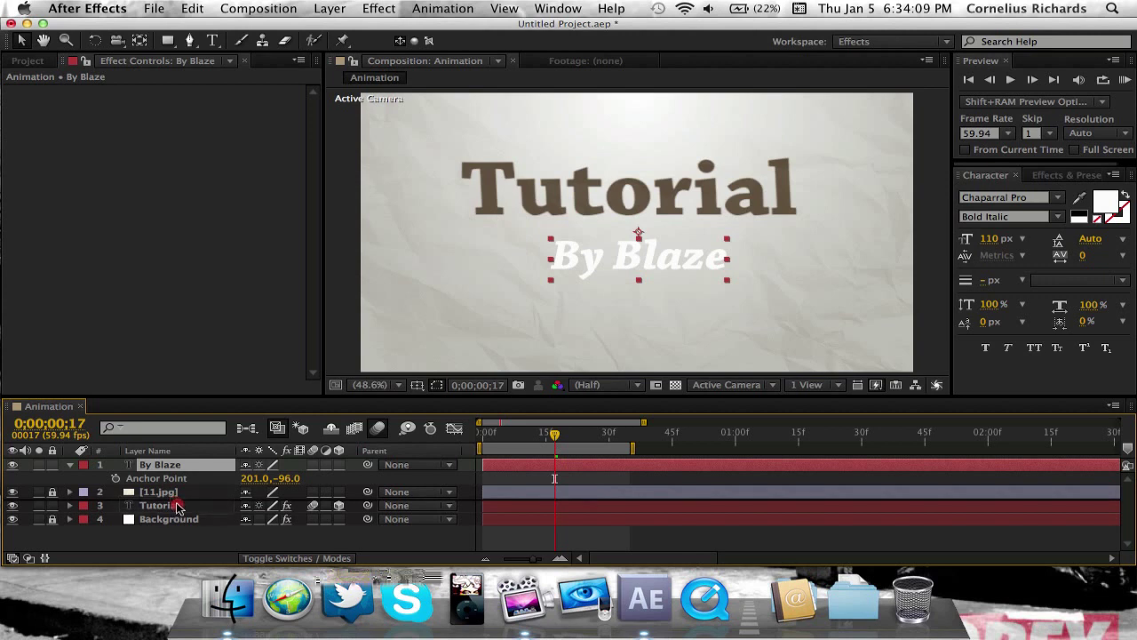
{"action": "left_click_drag", "start_coordinate": [178, 512], "coordinate": [178, 513]}
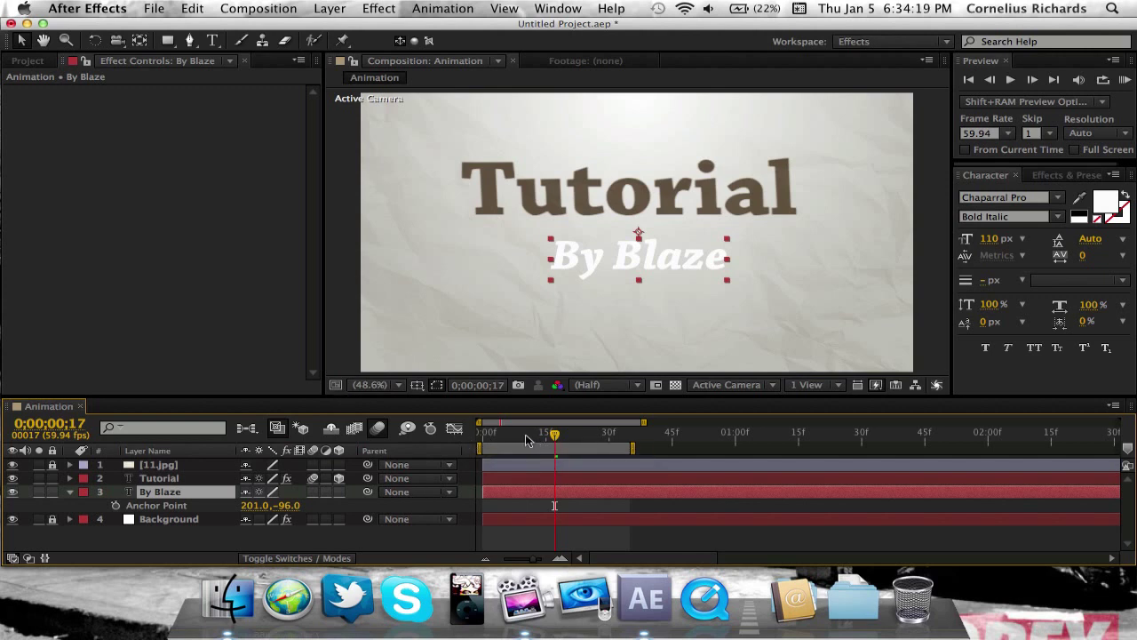
{"action": "mouse_move", "coordinate": [525, 440]}
{"action": "left_mouse_down"}
{"action": "mouse_move", "coordinate": [486, 444]}
{"action": "mouse_move", "coordinate": [557, 445]}
{"action": "mouse_move", "coordinate": [484, 444]}
{"action": "mouse_move", "coordinate": [541, 444]}
{"action": "left_mouse_up"}
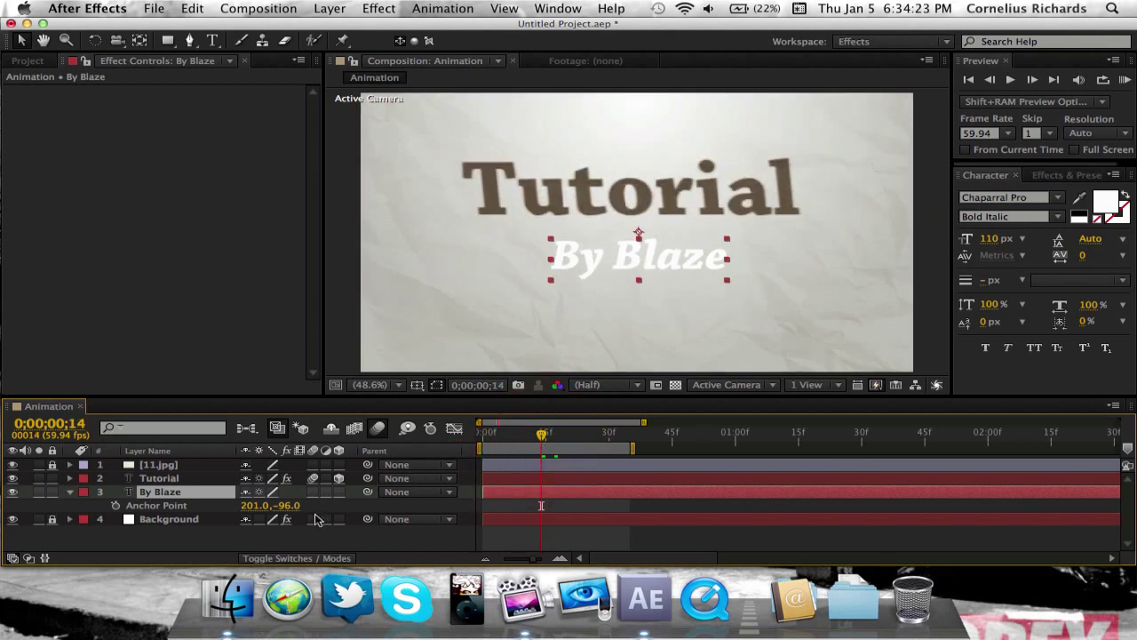
Step: Make the By Blaze layer 3D with motion blur, and expand its Transform properties
{"action": "left_click", "coordinate": [339, 493]}
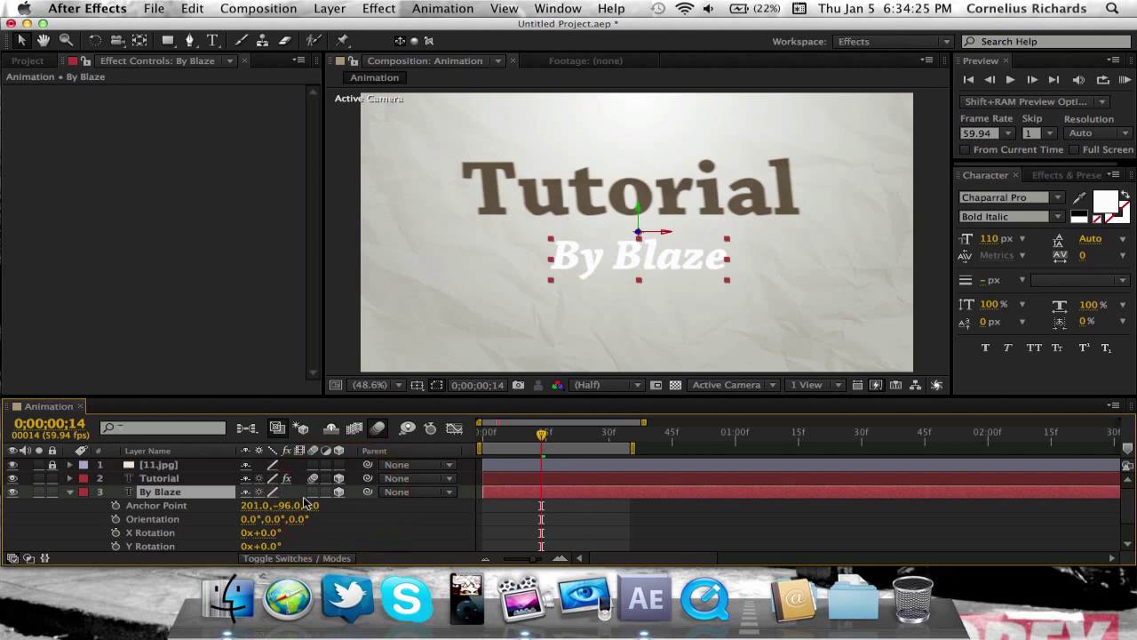
{"action": "left_click", "coordinate": [312, 491]}
{"action": "key", "text": "p"}
{"action": "left_click", "coordinate": [70, 492]}
{"action": "left_click", "coordinate": [70, 493]}
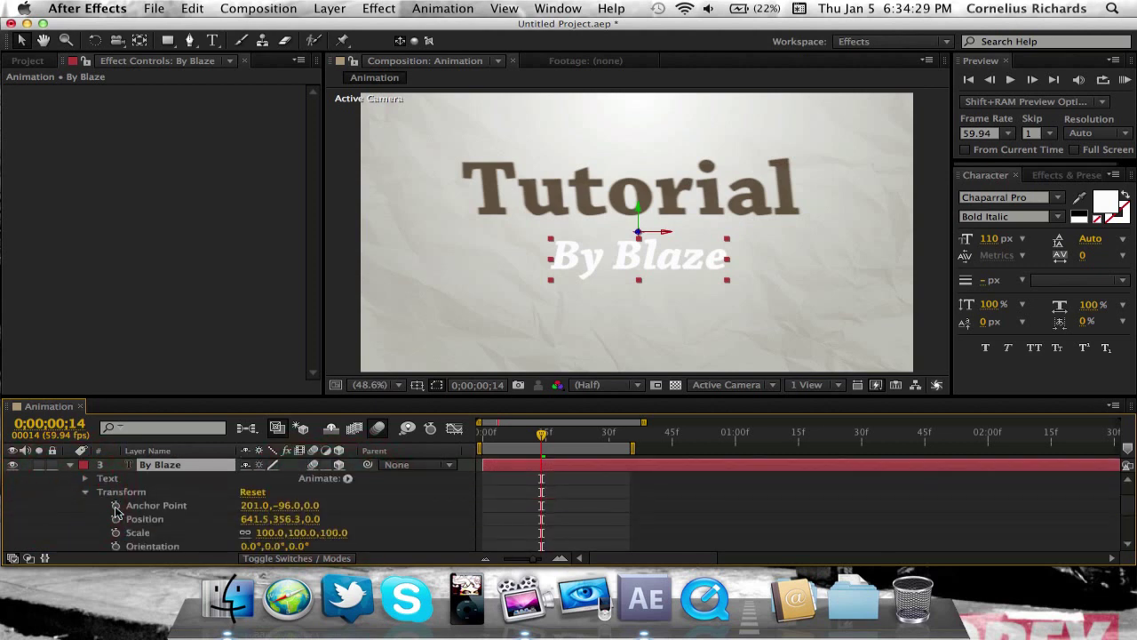
{"action": "scroll", "coordinate": [123, 514], "scroll_direction": "down", "scroll_amount": 3}
{"action": "scroll", "coordinate": [123, 514], "scroll_direction": "down", "scroll_amount": 2}
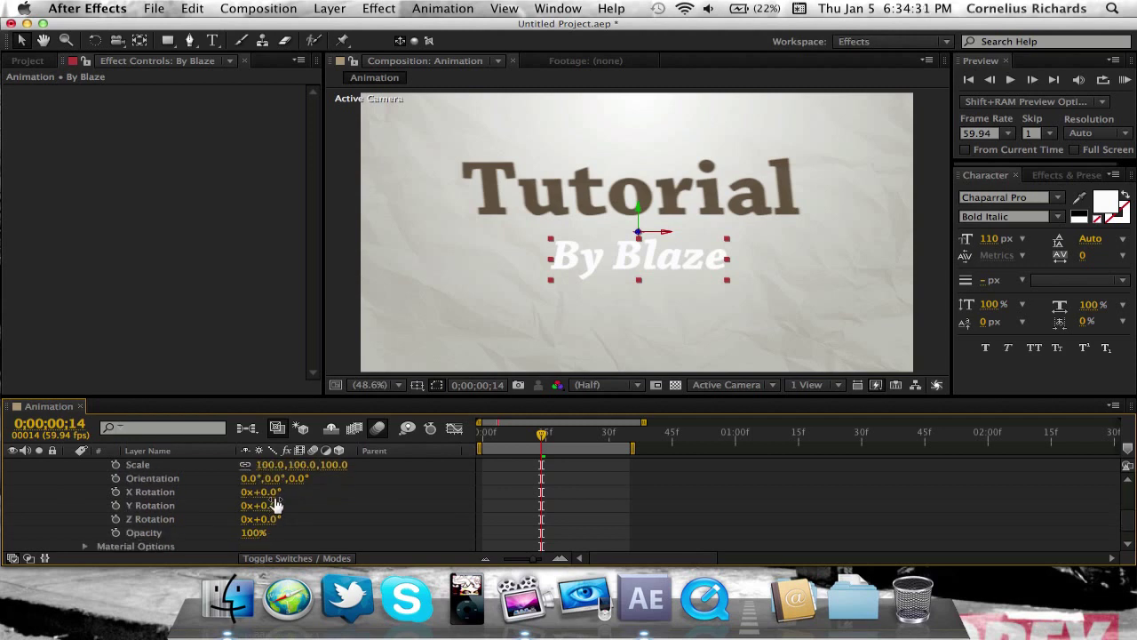
Step: Try to keyframe By Blaze's X Rotation at 0;00;00;14 with a value of 180°
{"action": "left_click", "coordinate": [116, 491]}
{"action": "scroll", "coordinate": [550, 466], "scroll_direction": "up", "scroll_amount": 5}
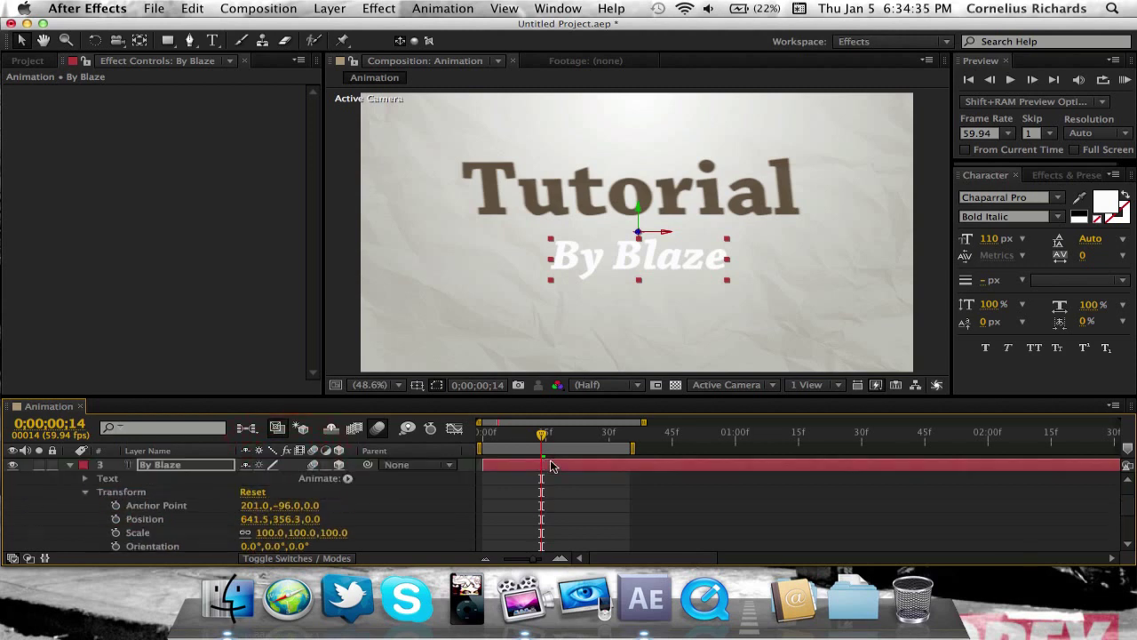
{"action": "scroll", "coordinate": [550, 465], "scroll_direction": "down", "scroll_amount": 4}
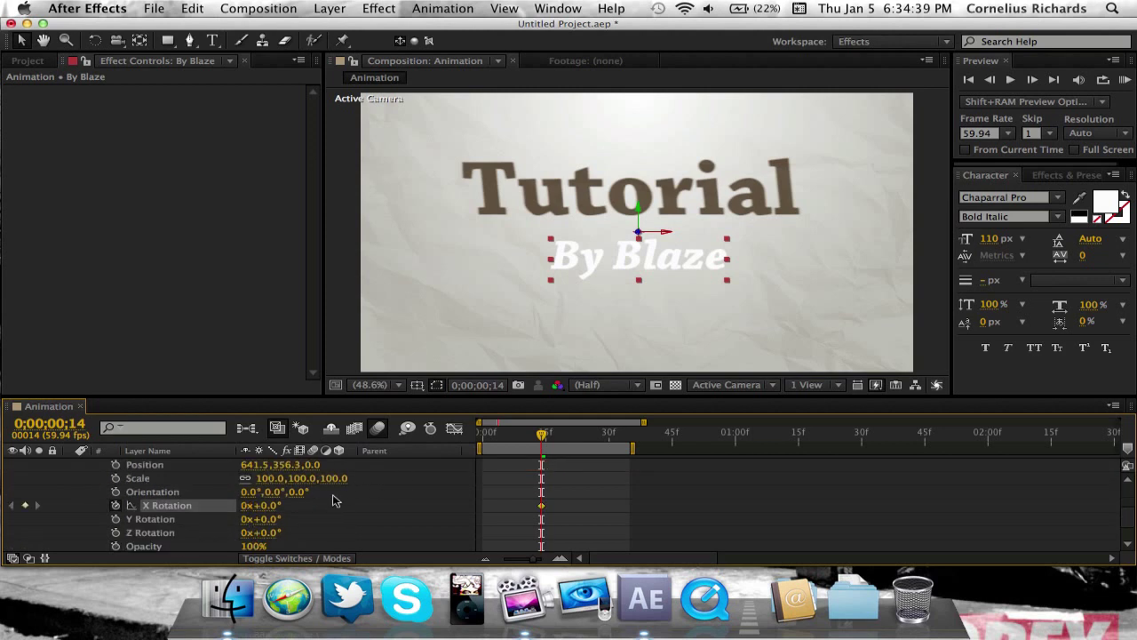
{"action": "left_click", "coordinate": [267, 505]}
{"action": "type", "text": "18"}
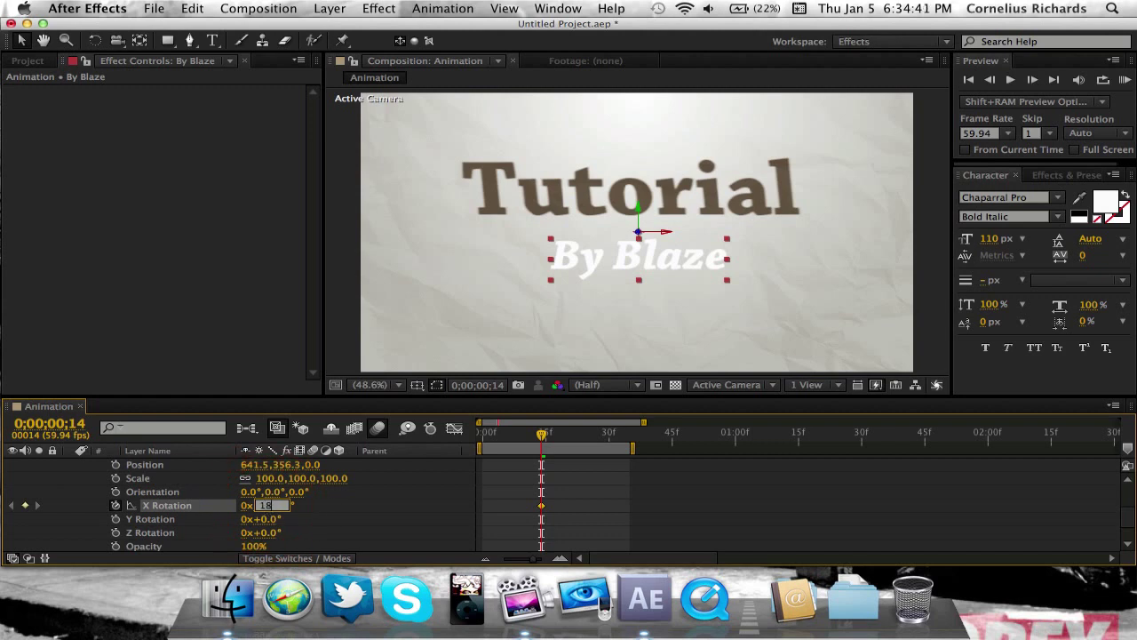
{"action": "type", "text": "0"}
{"action": "key", "text": "Return"}
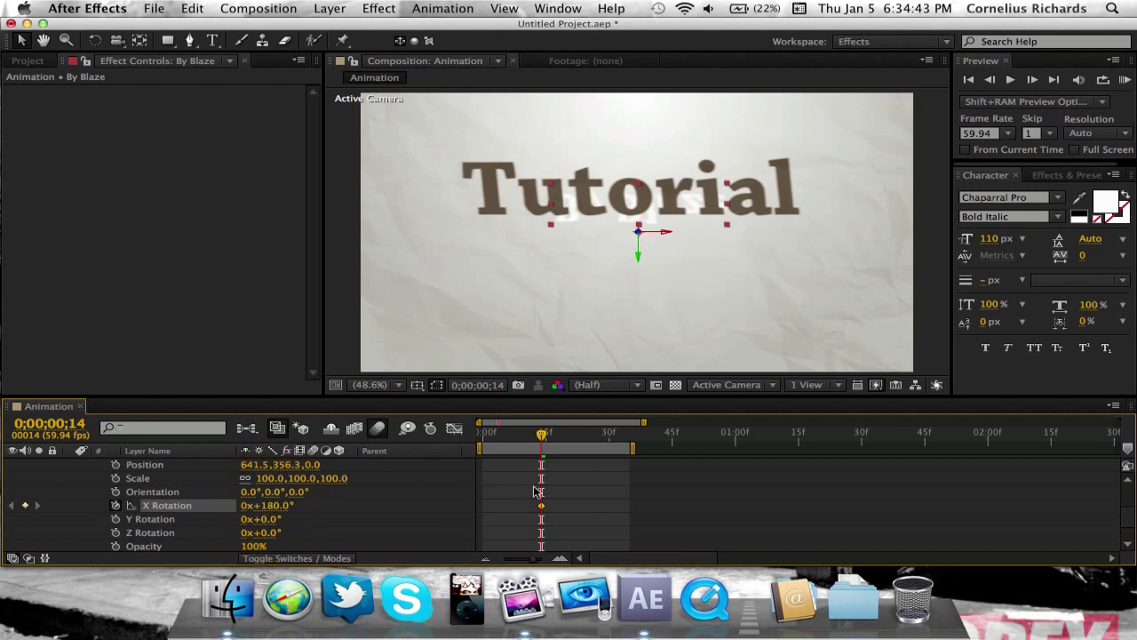
{"action": "scroll", "coordinate": [568, 490], "scroll_direction": "up", "scroll_amount": 4}
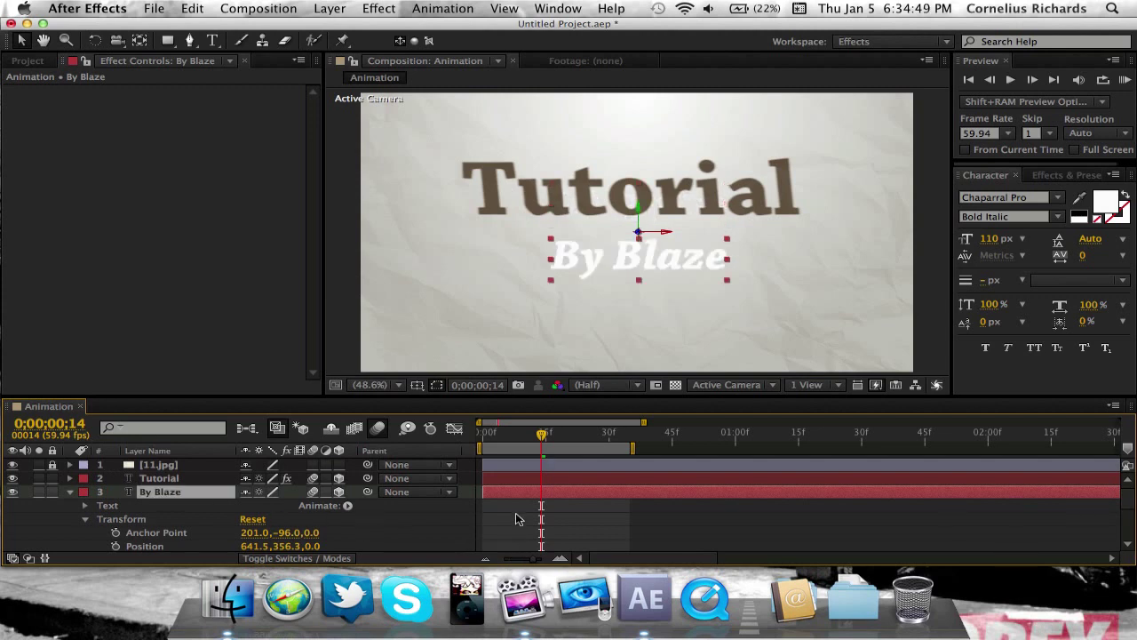
Step: Start X Rotation keyframes on the By Blaze layer at 0;00;00;20 with a value of 180°
{"action": "scroll", "coordinate": [520, 518], "scroll_direction": "down", "scroll_amount": 1}
{"action": "left_click", "coordinate": [86, 430]}
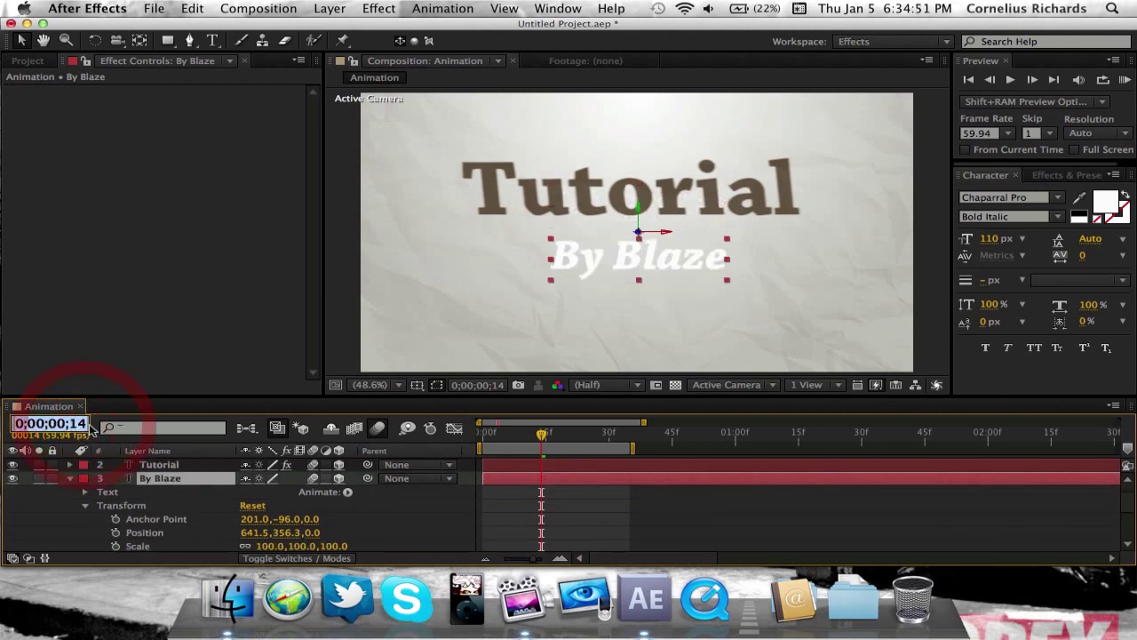
{"action": "left_click", "coordinate": [84, 425]}
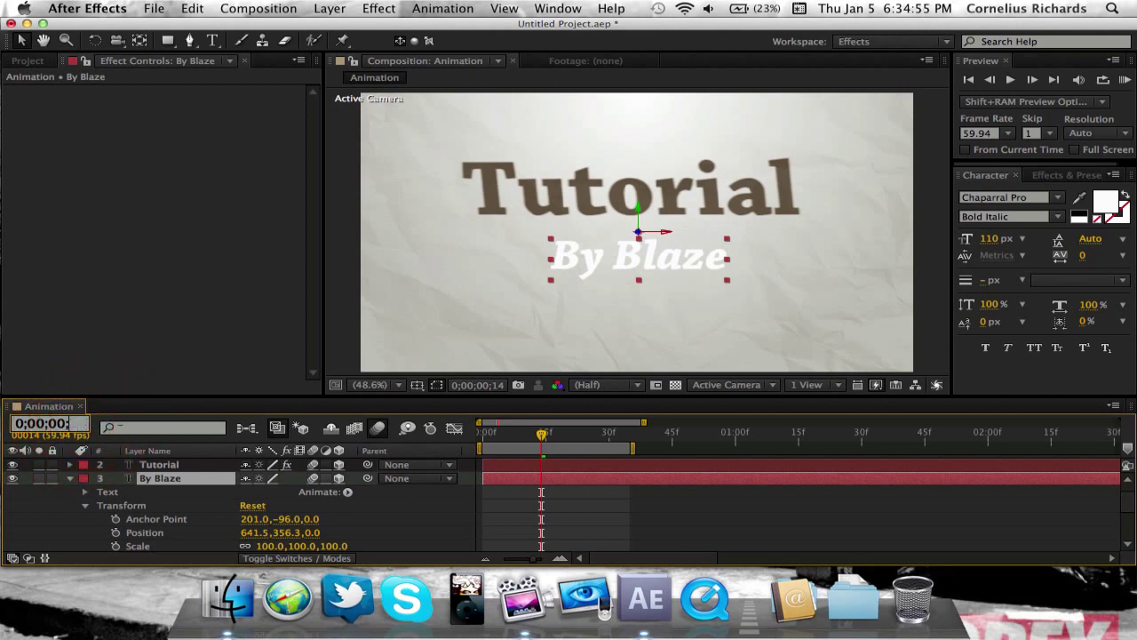
{"action": "key", "text": "Return"}
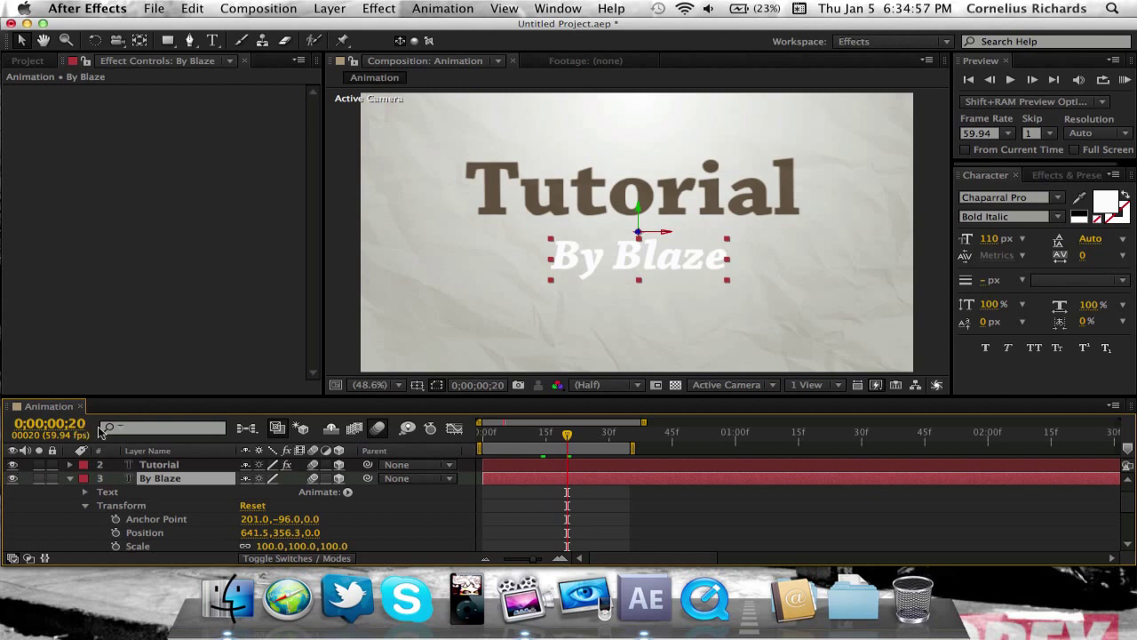
{"action": "scroll", "coordinate": [134, 469], "scroll_direction": "down", "scroll_amount": 6}
{"action": "scroll", "coordinate": [131, 471], "scroll_direction": "up", "scroll_amount": 1}
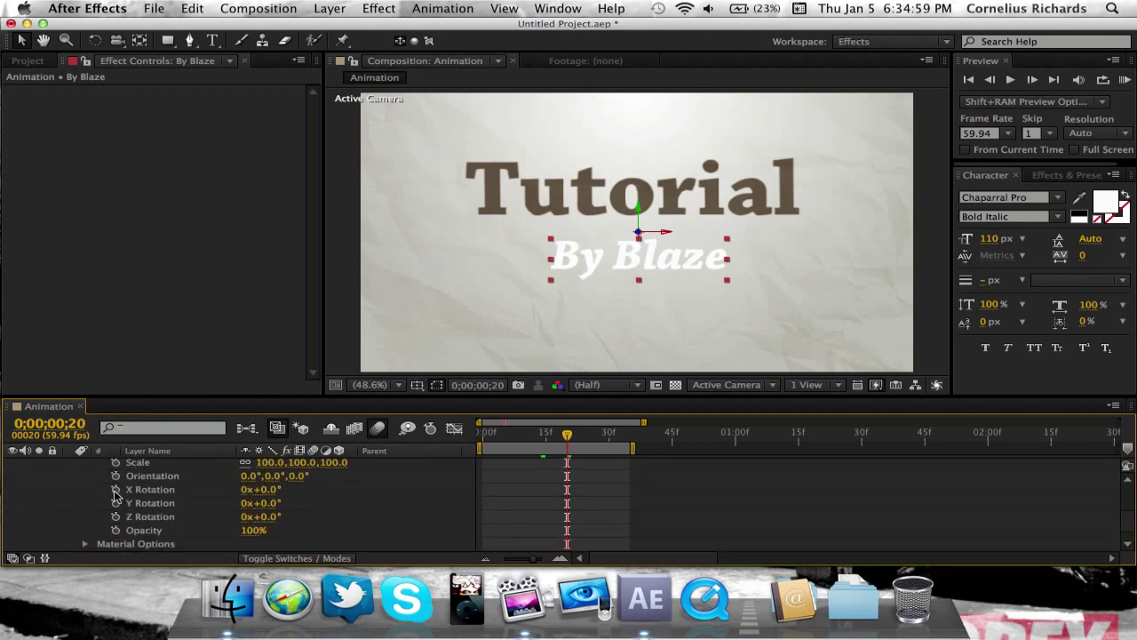
{"action": "left_click", "coordinate": [116, 489]}
{"action": "left_click", "coordinate": [269, 490]}
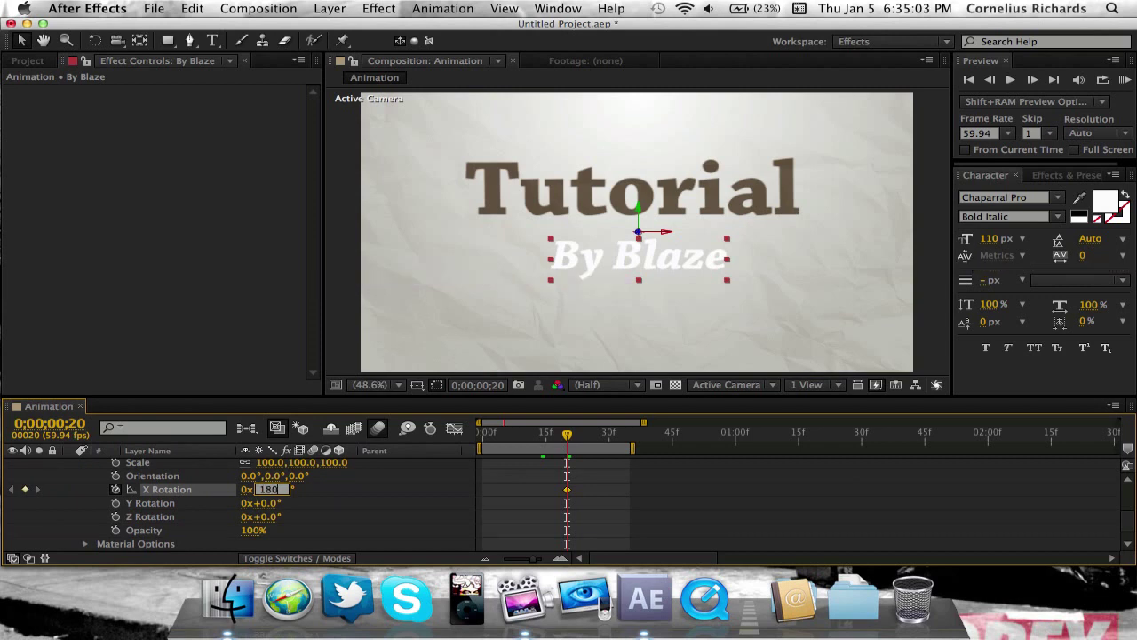
{"action": "key", "text": "Return"}
Step: Add a By Blaze X Rotation keyframe of 0° at 0;00;00;40
{"action": "left_click", "coordinate": [53, 424]}
{"action": "type", "text": "40"}
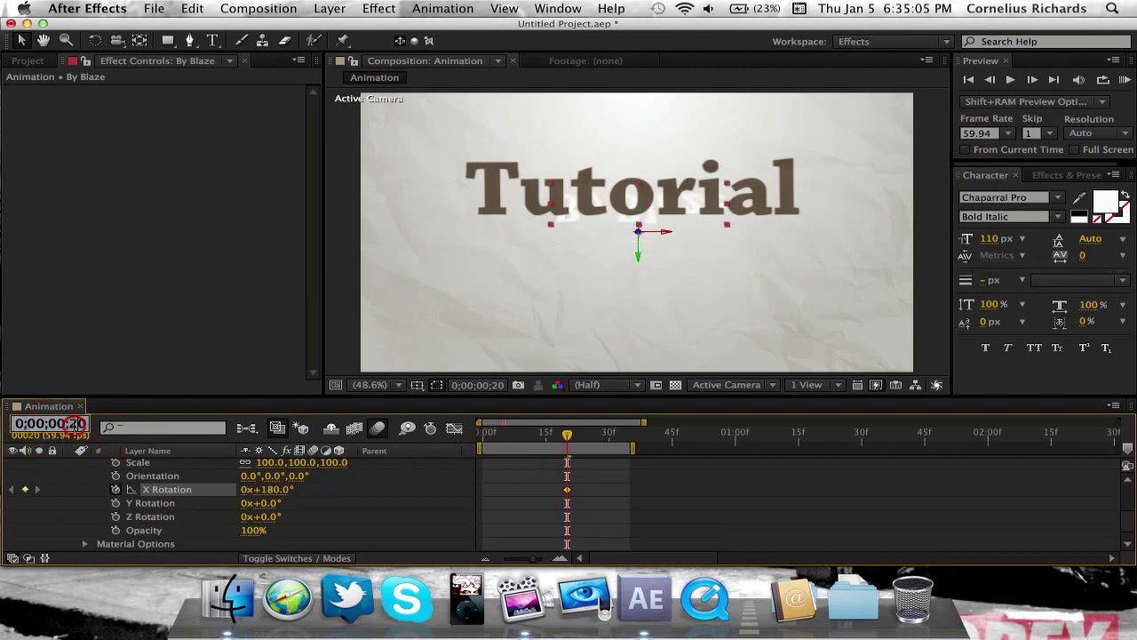
{"action": "key", "text": "Return"}
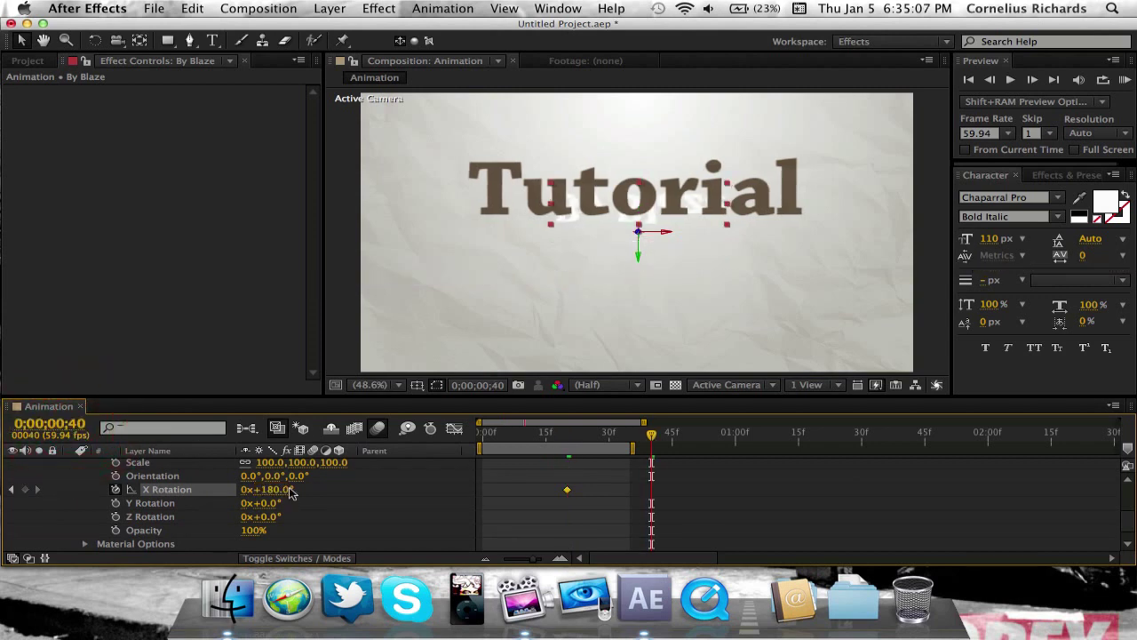
{"action": "left_click", "coordinate": [279, 492]}
{"action": "type", "text": "0"}
{"action": "key", "text": "Return"}
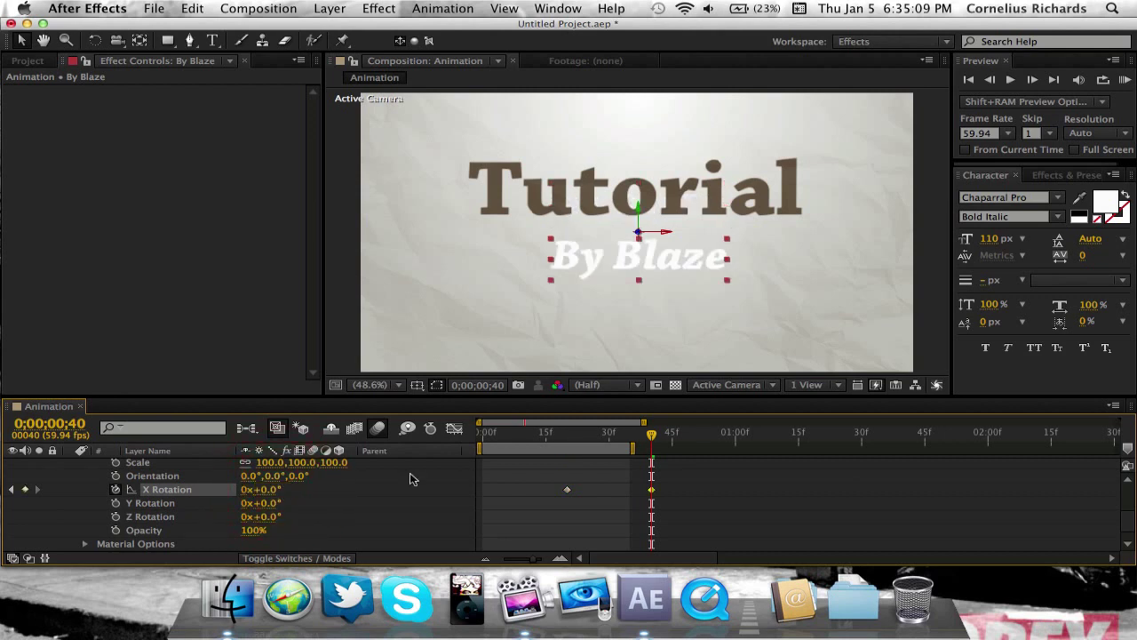
Step: Apply Easy Ease In to By Blaze's X Rotation keyframe at 0;00;00;40
{"action": "right_click", "coordinate": [569, 492]}
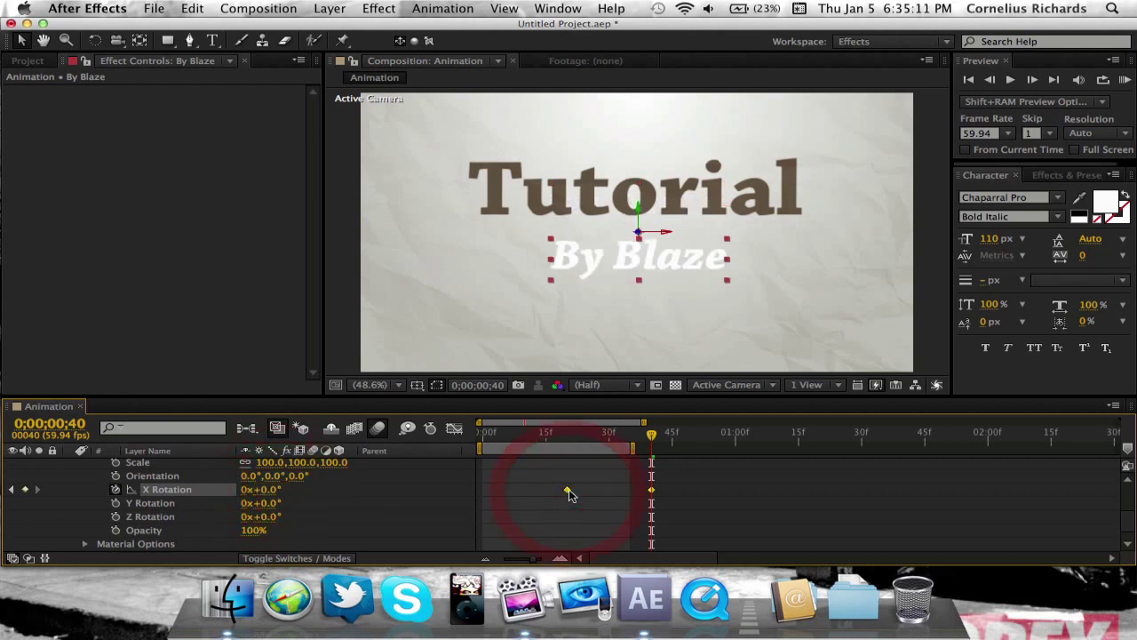
{"action": "left_click", "coordinate": [542, 539]}
{"action": "left_click", "coordinate": [706, 470]}
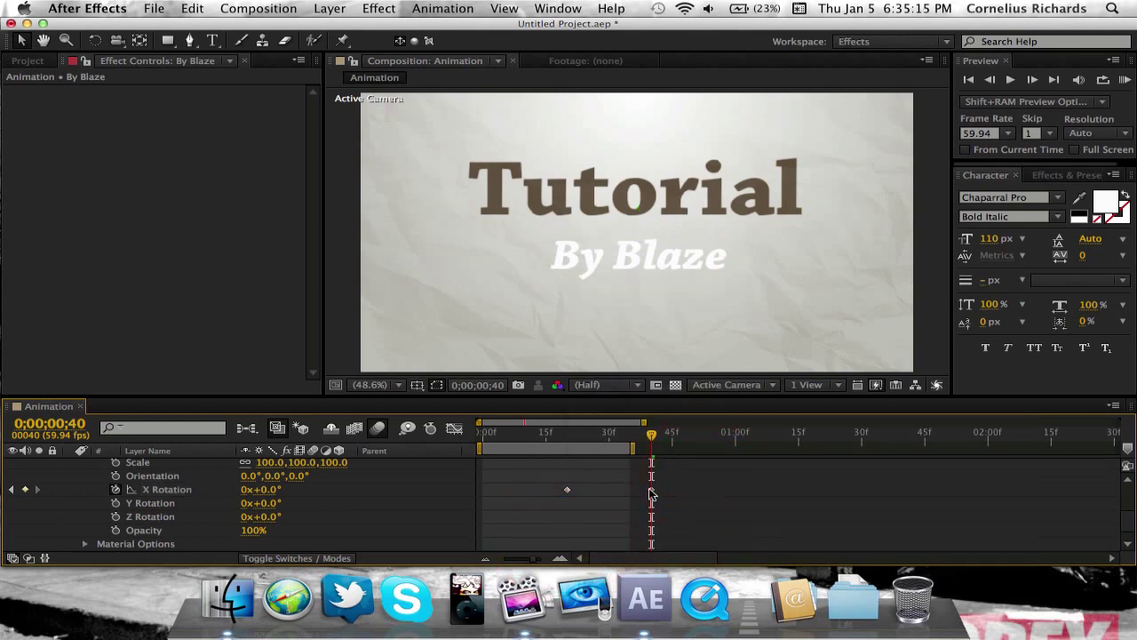
{"action": "right_click", "coordinate": [651, 494]}
{"action": "mouse_move", "coordinate": [682, 550]}
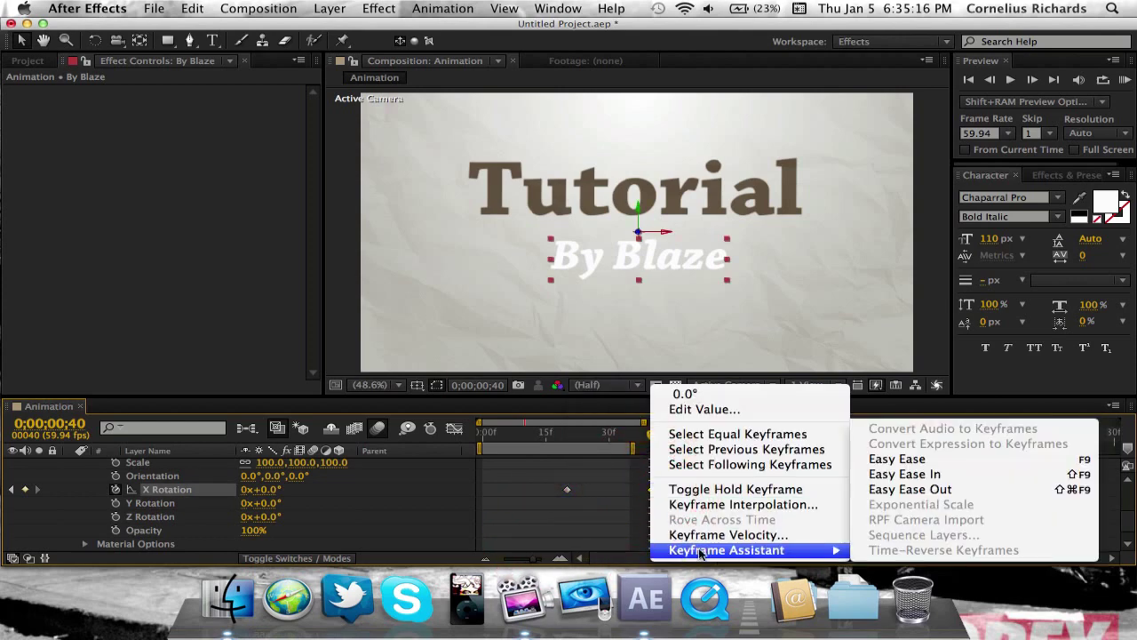
{"action": "left_click", "coordinate": [944, 474]}
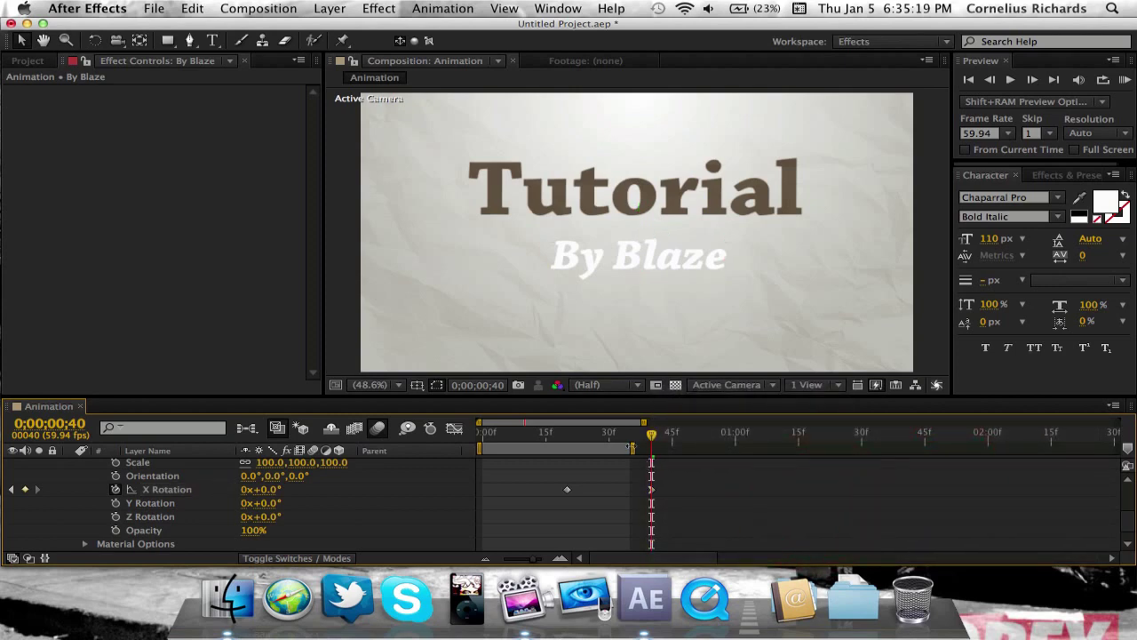
Step: Extend the end of the work area slightly past the X Rotation keyframe at 0;00;00;40
{"action": "left_click_drag", "start_coordinate": [632, 447], "coordinate": [655, 447]}
{"action": "left_click", "coordinate": [603, 444]}
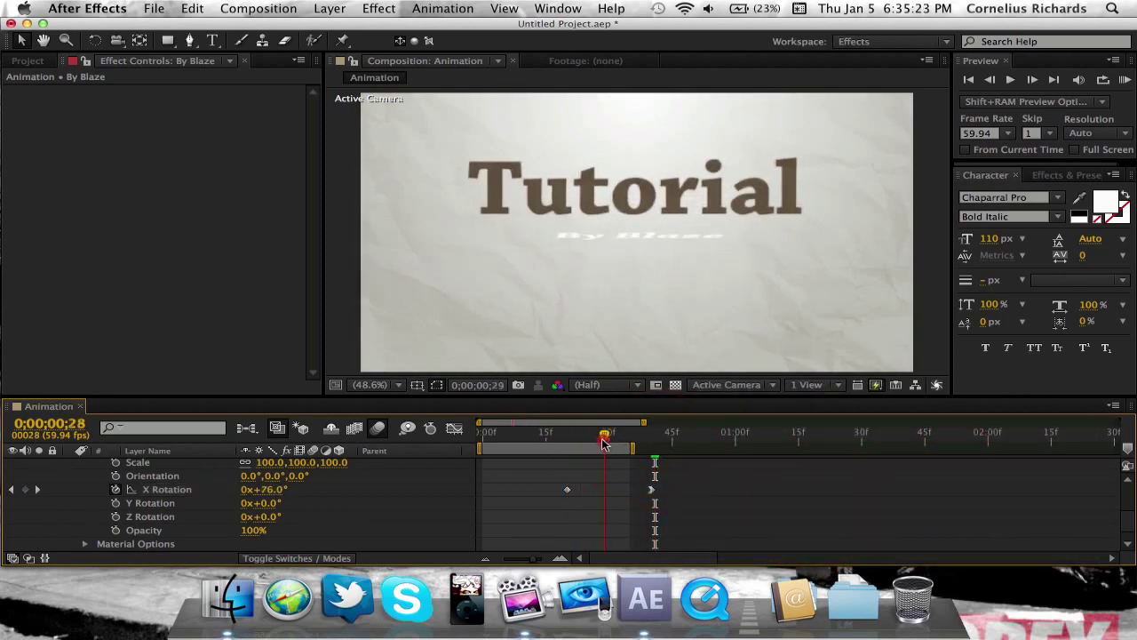
{"action": "left_click_drag", "start_coordinate": [638, 450], "coordinate": [668, 450]}
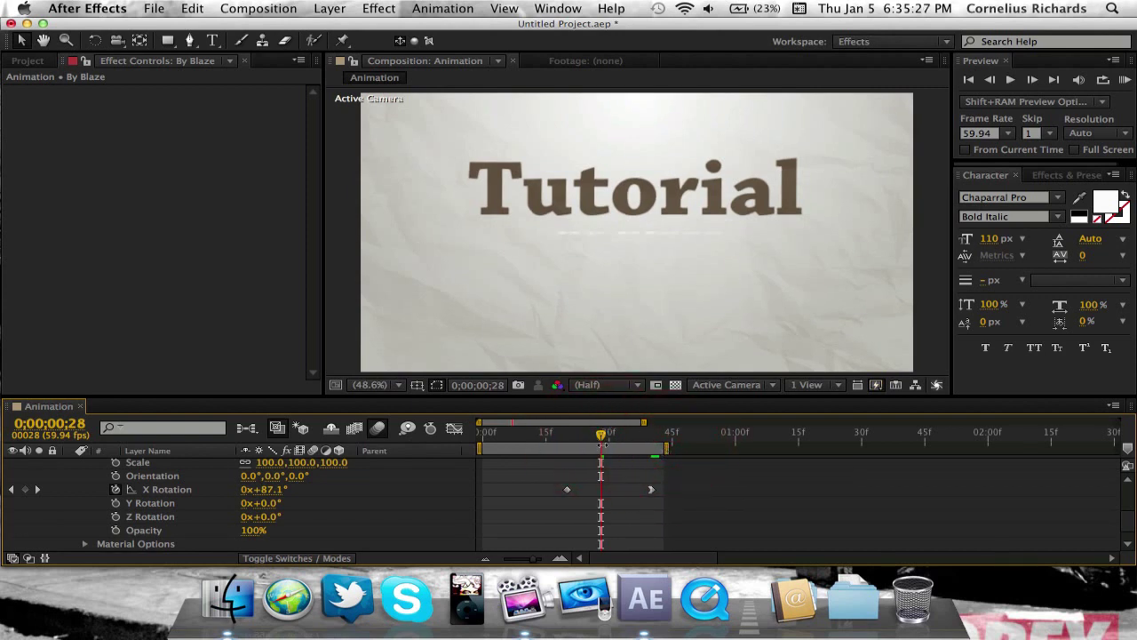
Step: Add Opacity keyframes of 100% to the By Blaze layer at 0;00;00;20 and 0;00;00;32
{"action": "left_click_drag", "start_coordinate": [601, 439], "coordinate": [565, 437]}
{"action": "left_click", "coordinate": [566, 437]}
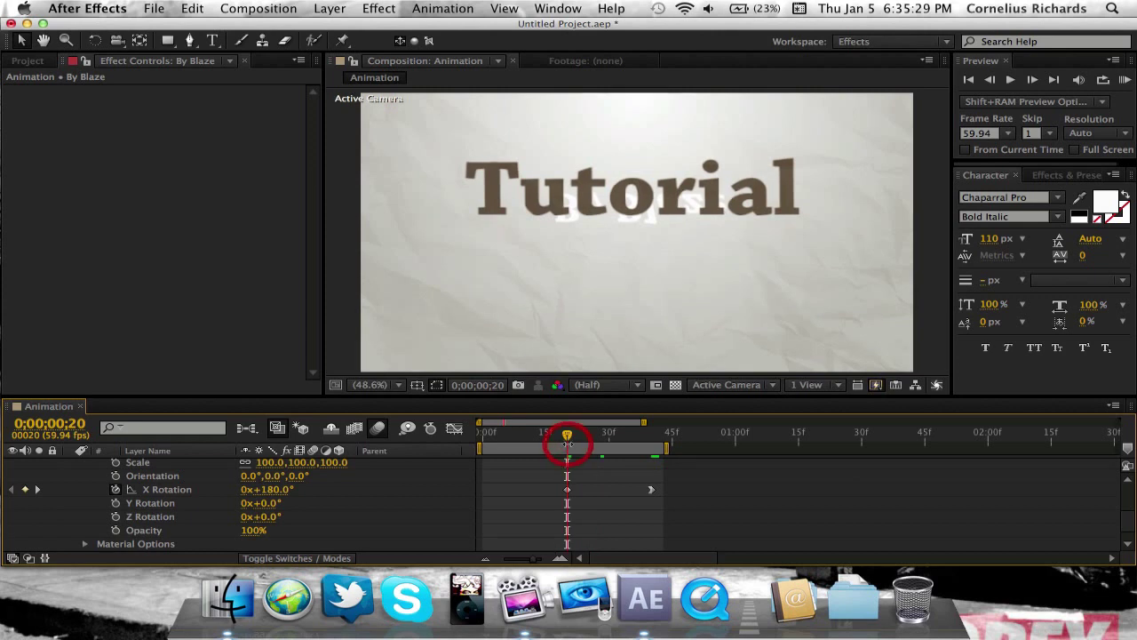
{"action": "scroll", "coordinate": [537, 471], "scroll_direction": "up", "scroll_amount": 3}
{"action": "left_click", "coordinate": [209, 463]}
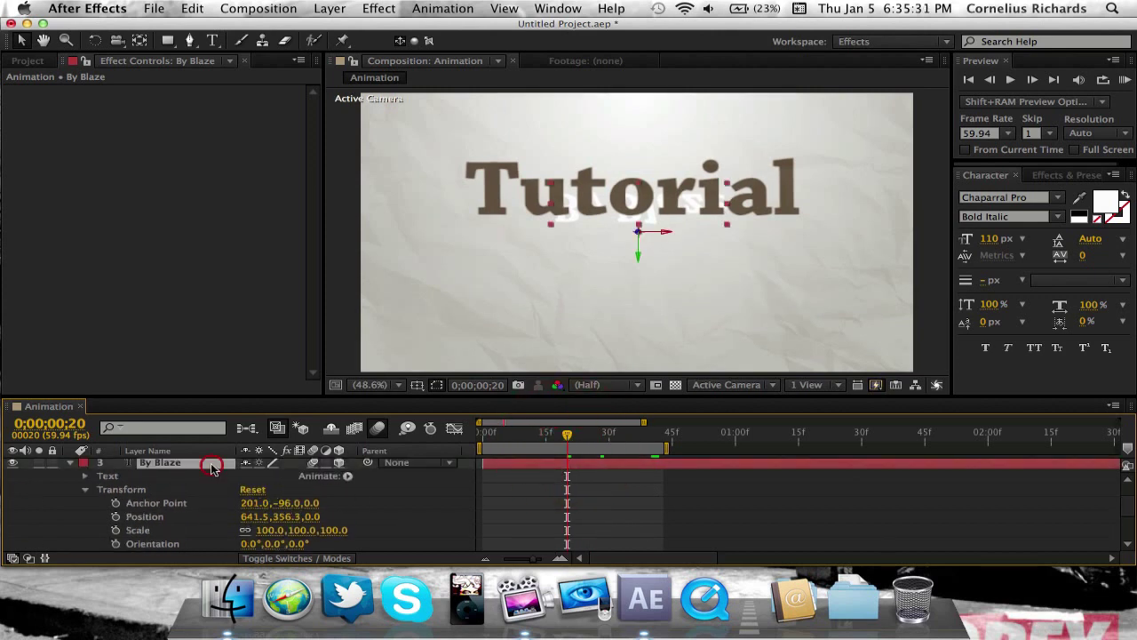
{"action": "key", "text": "t"}
{"action": "left_click", "coordinate": [115, 504]}
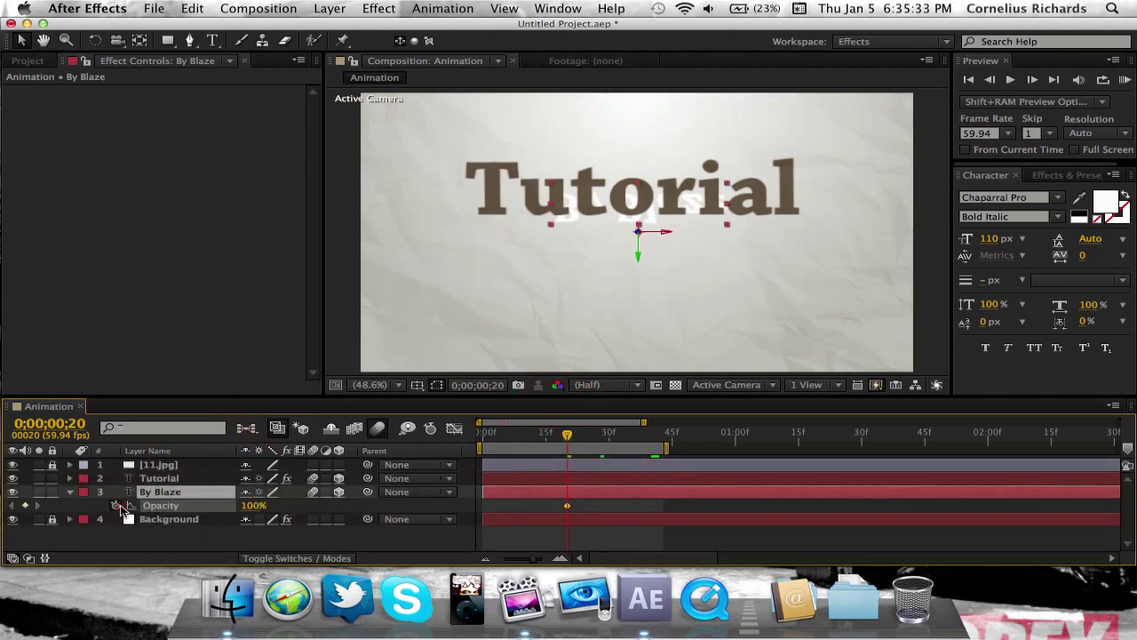
{"action": "left_click_drag", "start_coordinate": [571, 437], "coordinate": [618, 435]}
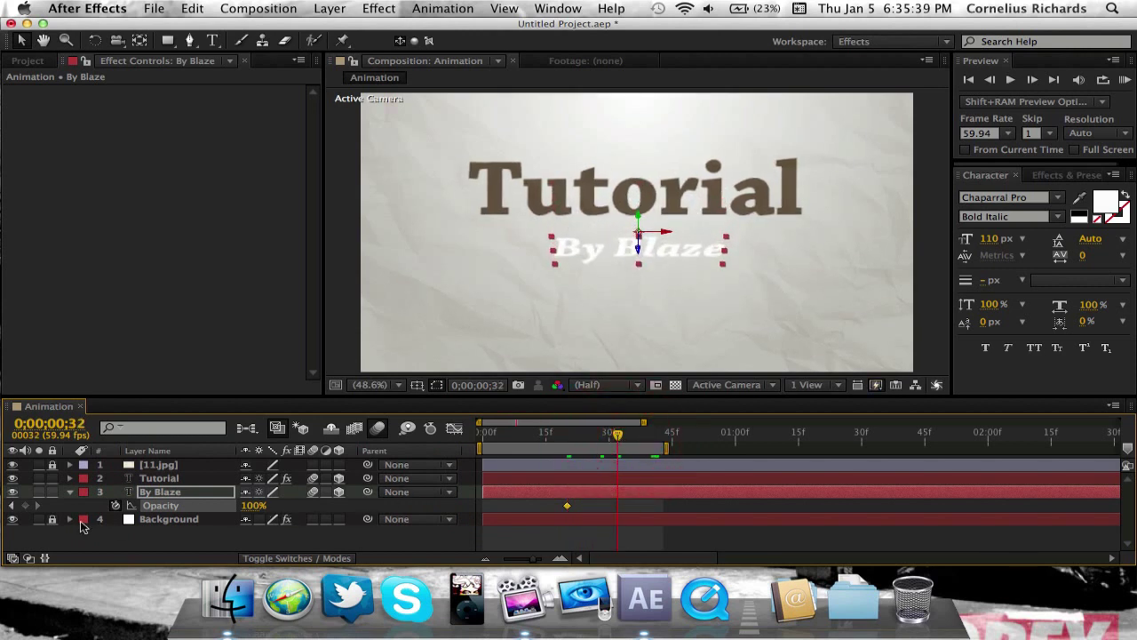
{"action": "left_click", "coordinate": [27, 504]}
Step: Set By Blaze's Opacity keyframe at 0;00;00;20 to 0%
{"action": "left_click", "coordinate": [569, 441]}
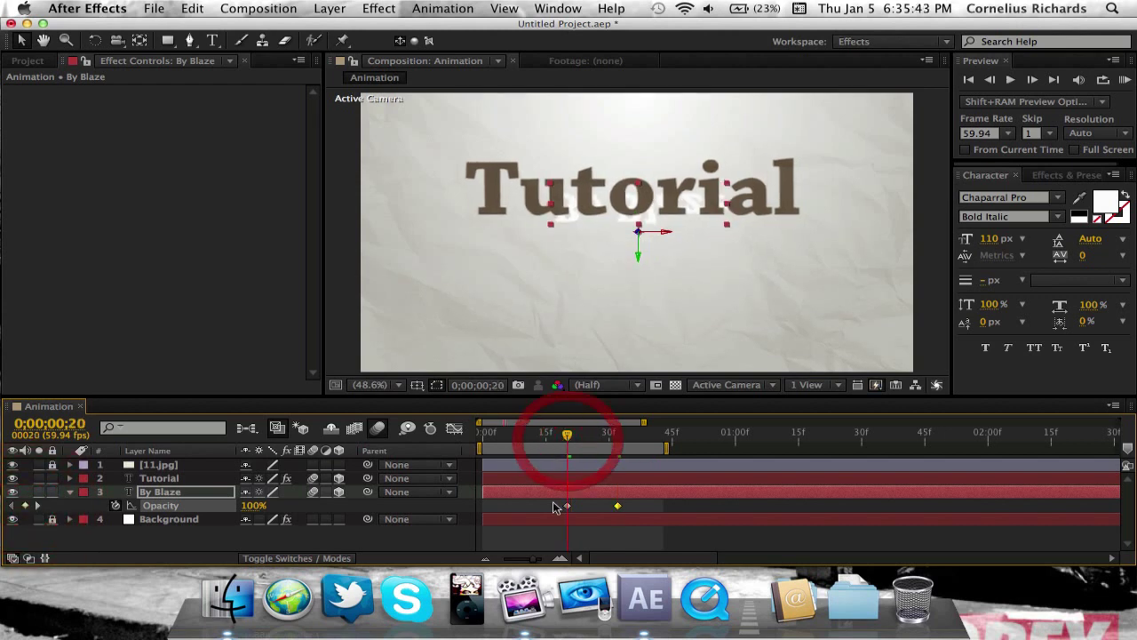
{"action": "left_click", "coordinate": [252, 504]}
{"action": "type", "text": "0"}
{"action": "key", "text": "Return"}
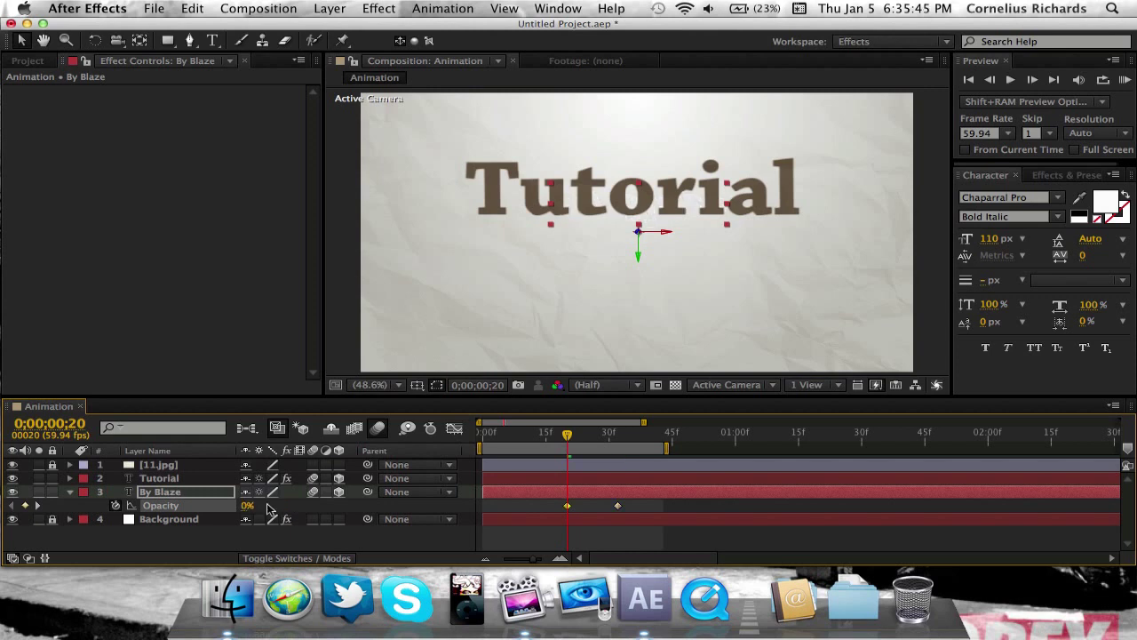
Step: Apply Easy Ease to By Blaze's Opacity keyframes at 0;00;00;20 and 0;00;00;32
{"action": "left_click", "coordinate": [618, 506]}
{"action": "right_click", "coordinate": [617, 511]}
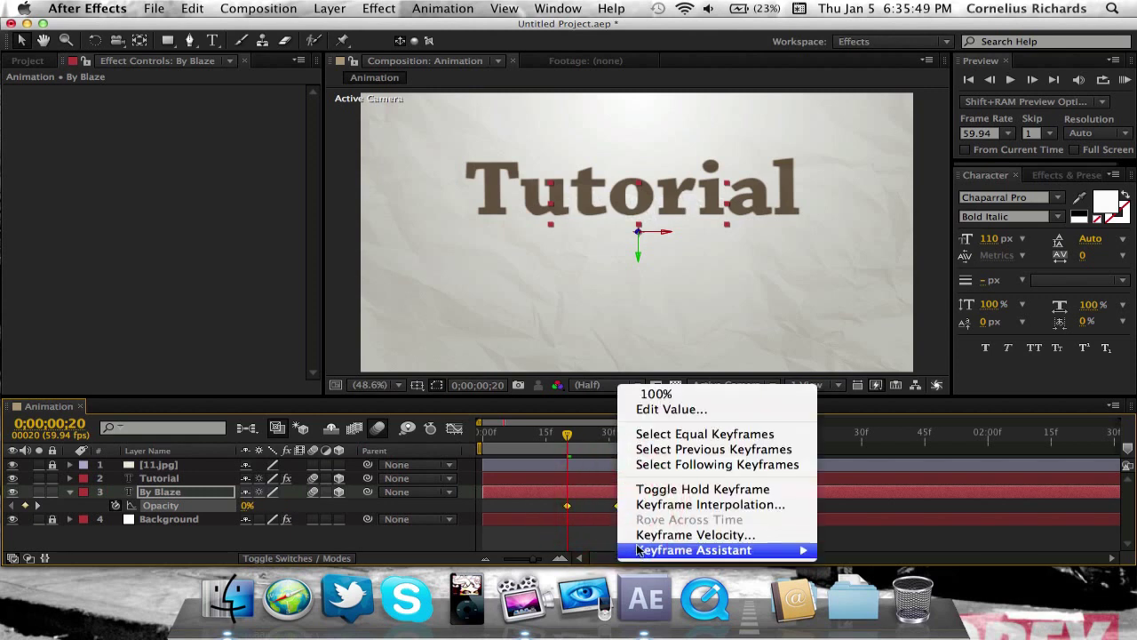
{"action": "mouse_move", "coordinate": [804, 550]}
{"action": "left_click", "coordinate": [868, 458]}
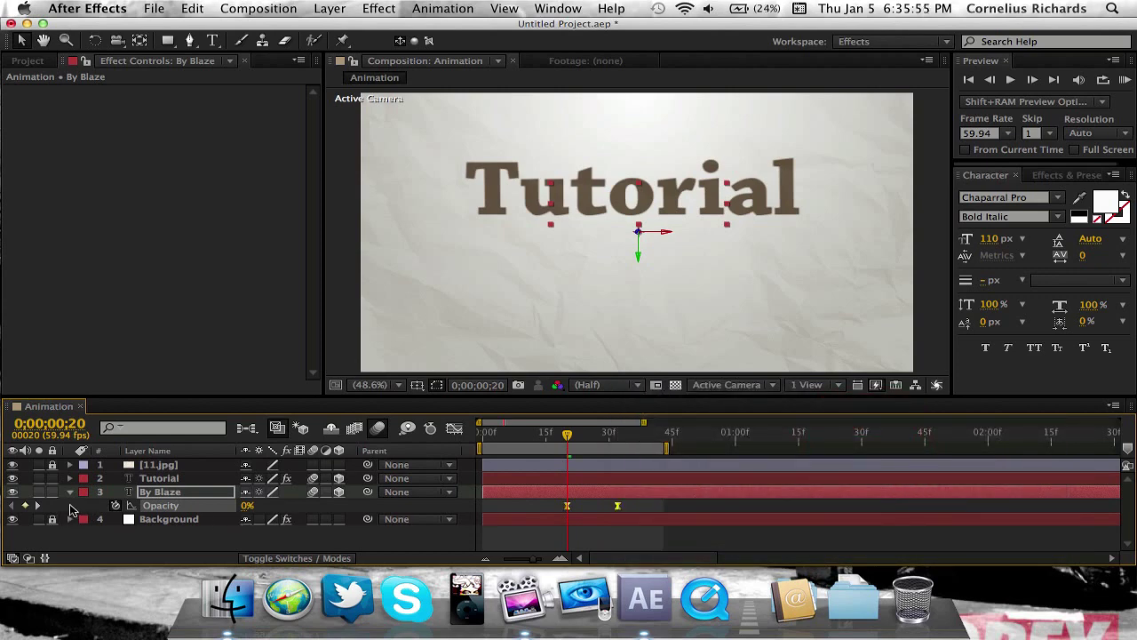
Step: Show all of By Blaze's keyframed properties and preview the title animation over the work area
{"action": "key", "text": "u"}
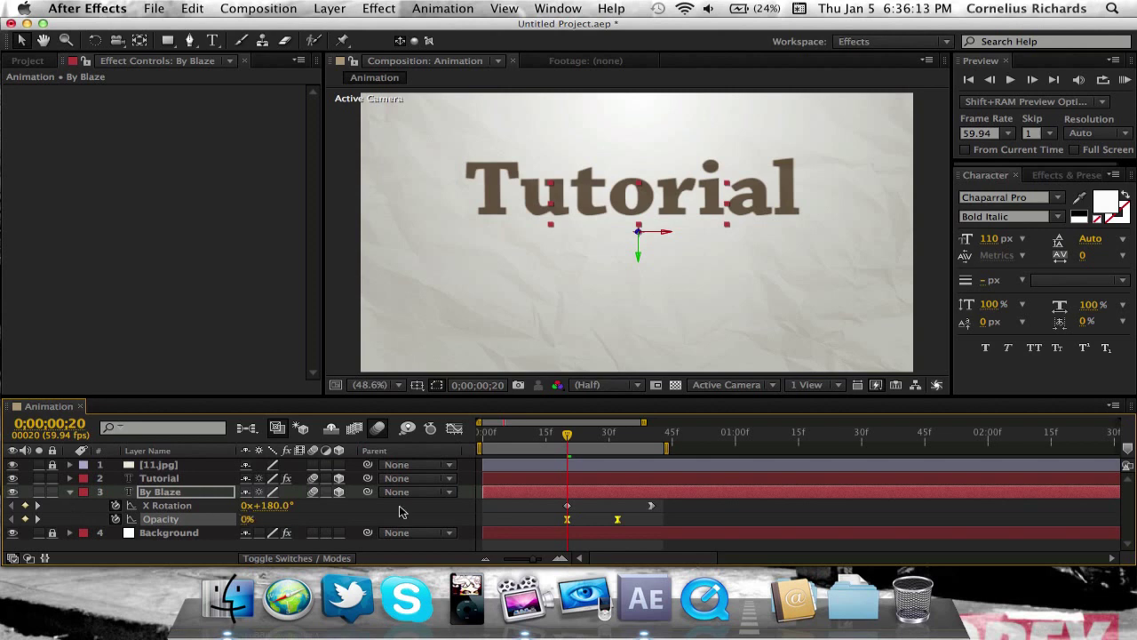
{"action": "left_click", "coordinate": [533, 515]}
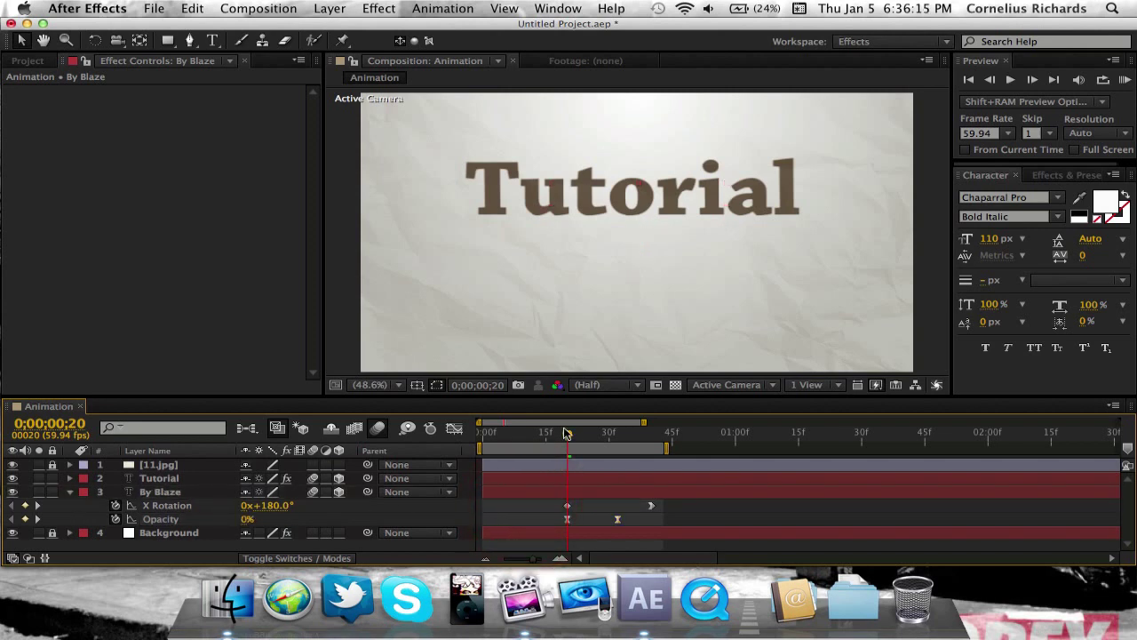
{"action": "left_click_drag", "start_coordinate": [567, 436], "coordinate": [655, 437]}
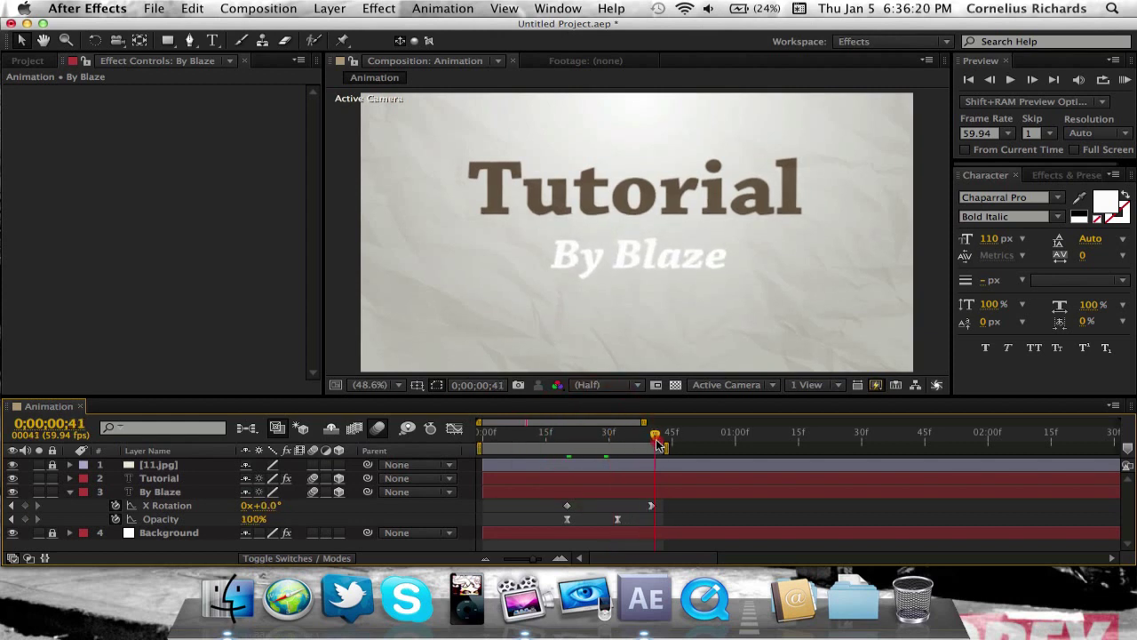
{"action": "left_click", "coordinate": [1125, 80]}
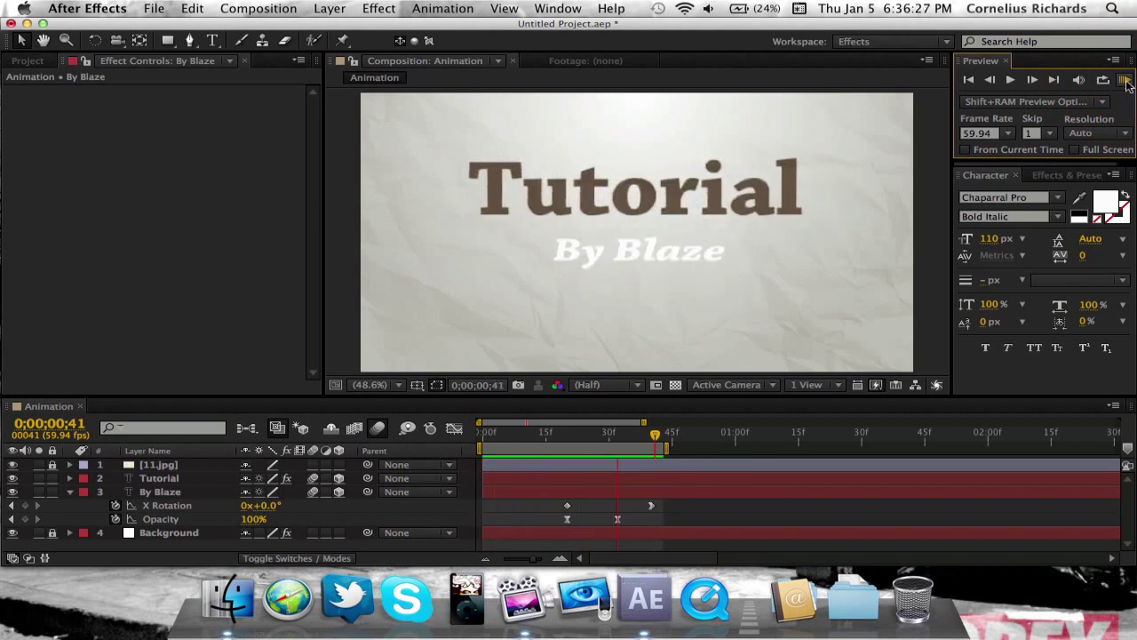
{"action": "left_click", "coordinate": [1125, 80]}
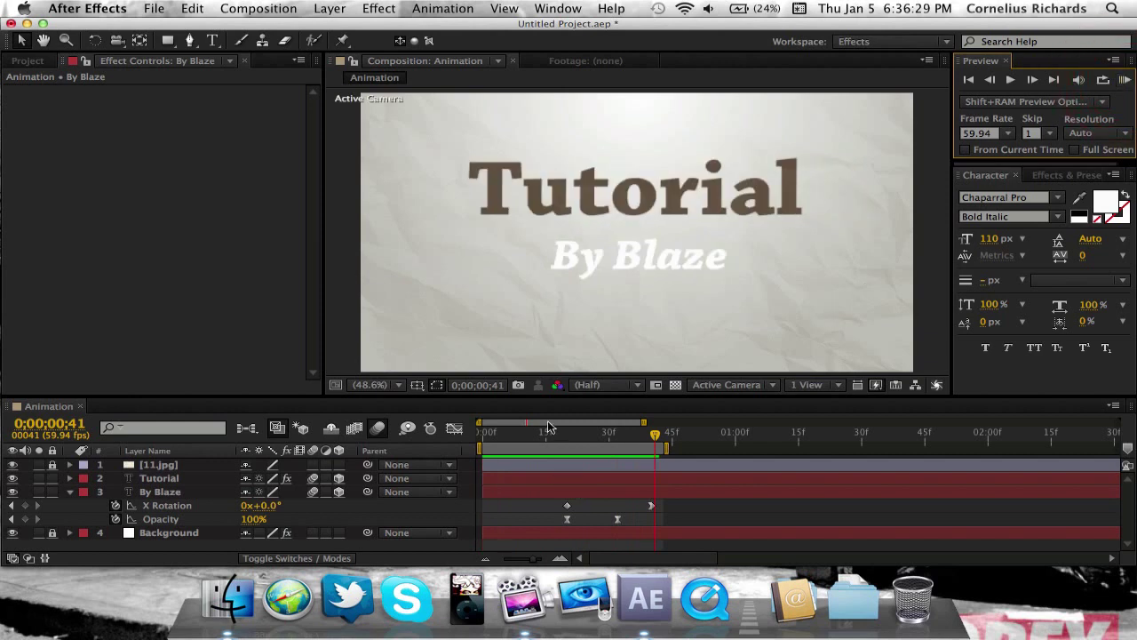
Step: Set By Blaze's X Rotation keyframe at 0;00;00;40 to -28°
{"action": "left_click_drag", "start_coordinate": [548, 427], "coordinate": [651, 440]}
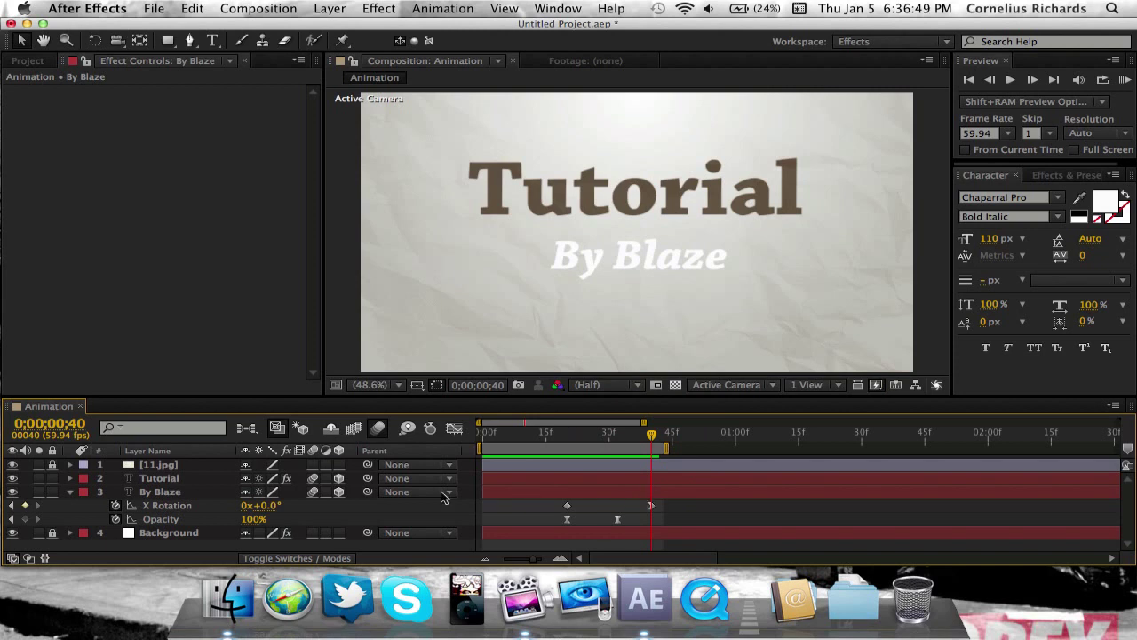
{"action": "left_click", "coordinate": [269, 507]}
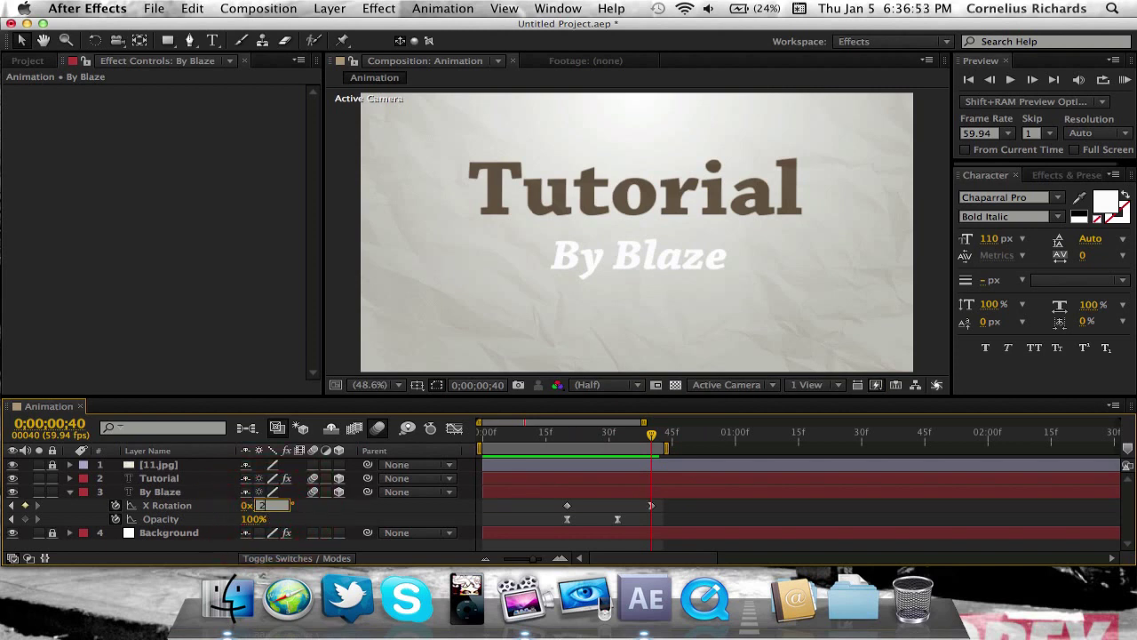
{"action": "type", "text": "28"}
{"action": "key", "text": "Return"}
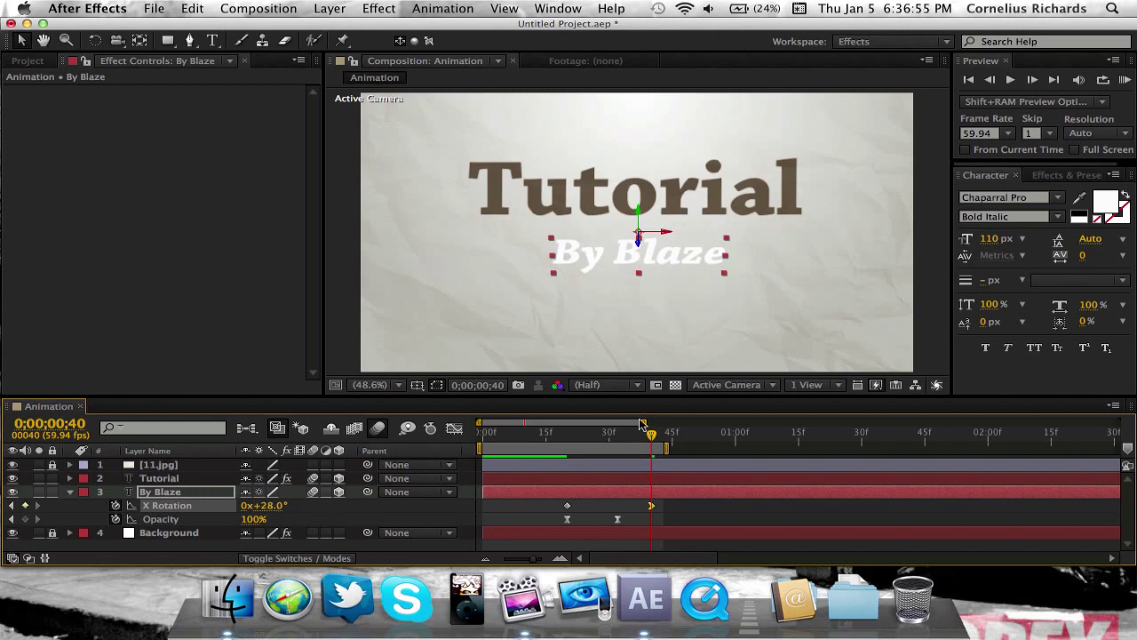
{"action": "left_click", "coordinate": [271, 506]}
{"action": "type", "text": "-28"}
{"action": "key", "text": "Return"}
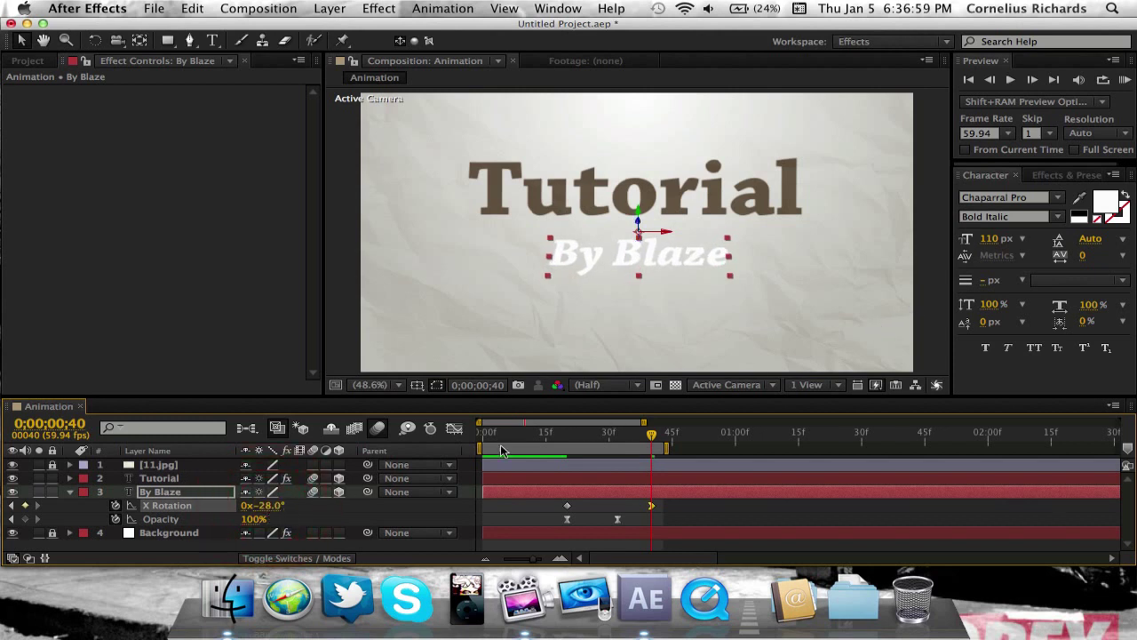
Step: Add an X Rotation keyframe of 28° to By Blaze five frames further on, at 0;00;00;45
{"action": "left_click", "coordinate": [1033, 80]}
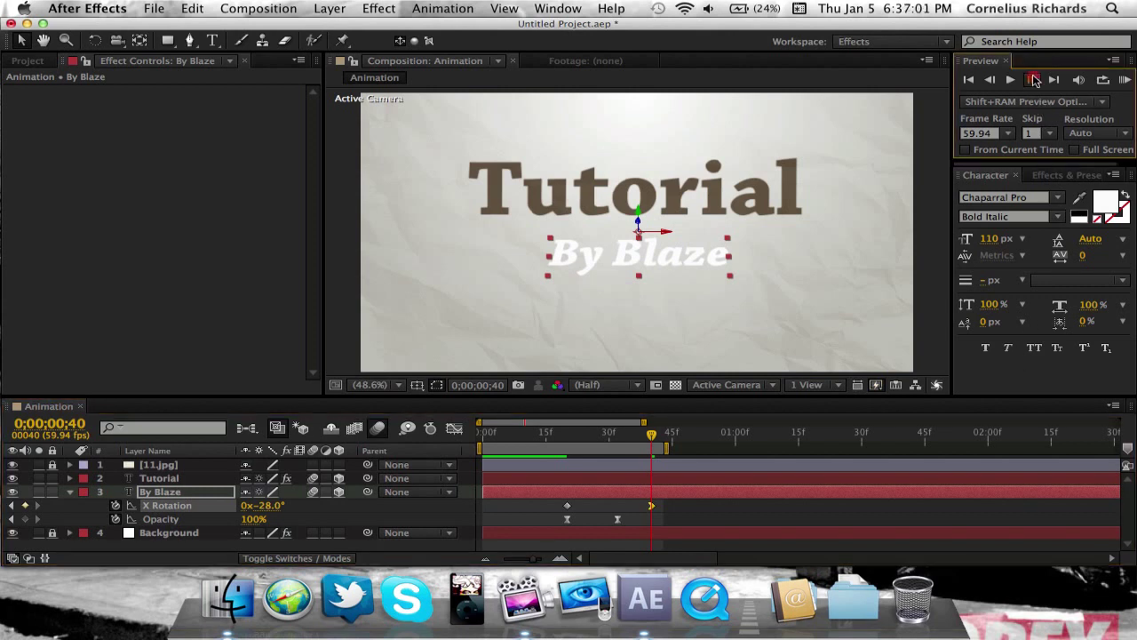
{"action": "left_click", "coordinate": [1033, 80]}
{"action": "left_click", "coordinate": [1033, 79]}
{"action": "left_click", "coordinate": [1033, 79]}
{"action": "left_click", "coordinate": [1033, 80]}
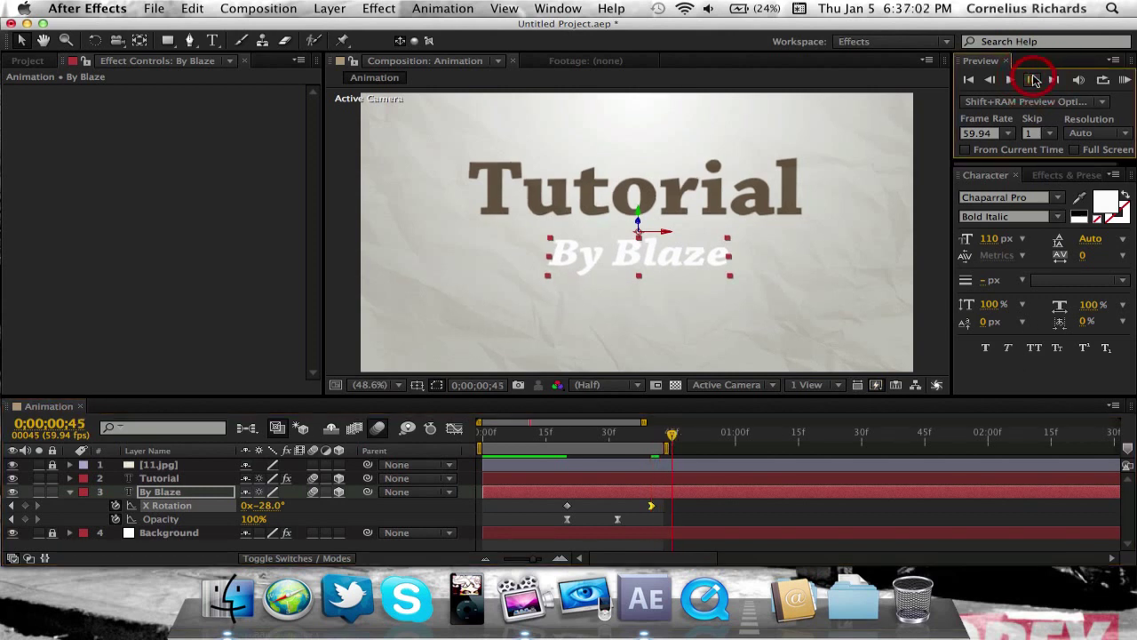
{"action": "left_click", "coordinate": [269, 506]}
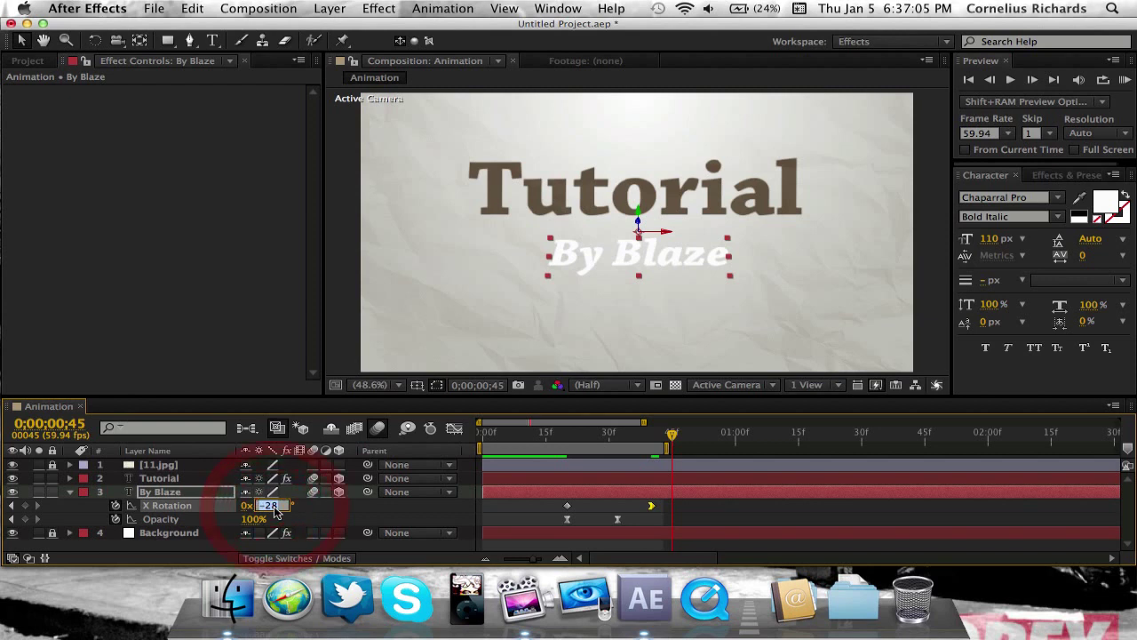
{"action": "type", "text": "28"}
{"action": "key", "text": "Return"}
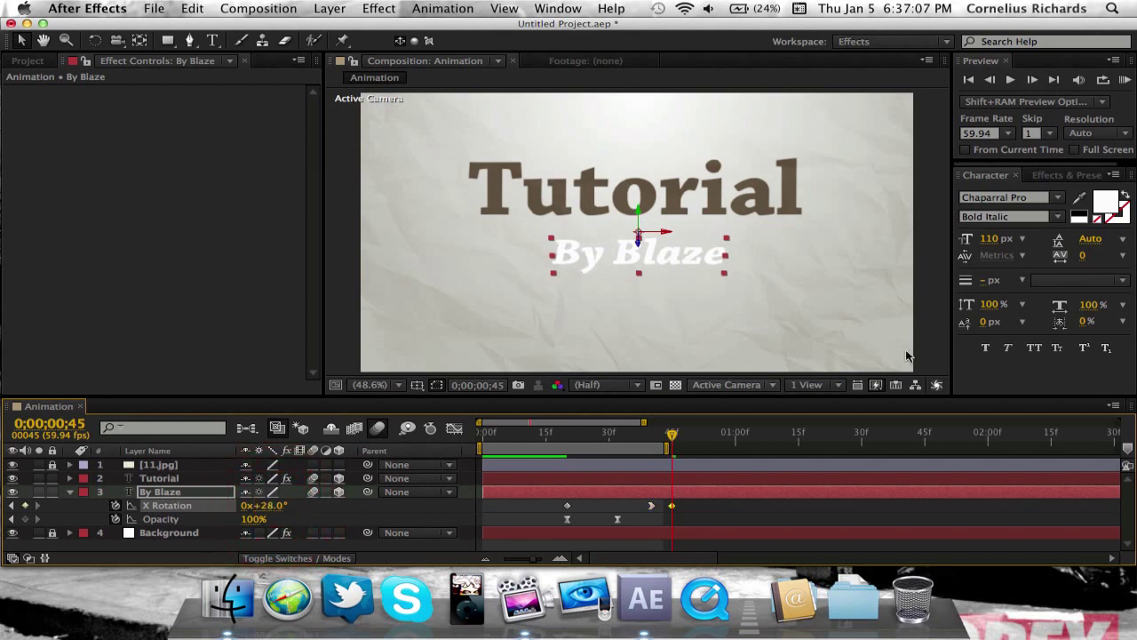
Step: Add an X Rotation keyframe of 15° to the By Blaze layer at 0;00;00;49
{"action": "left_click", "coordinate": [1033, 80]}
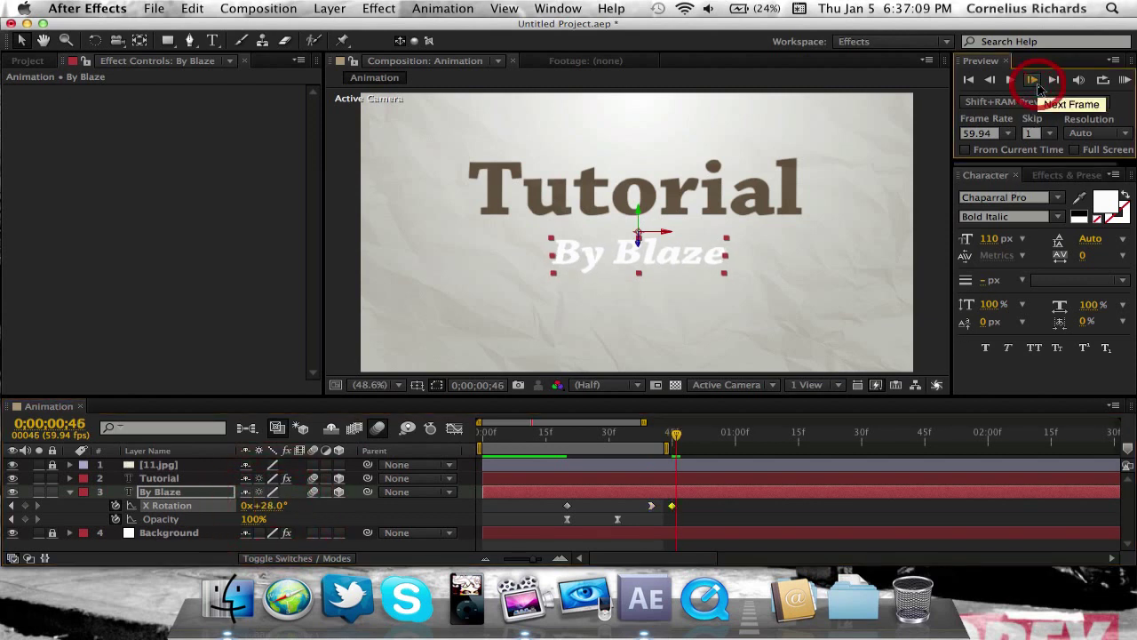
{"action": "left_click", "coordinate": [1033, 80]}
{"action": "left_click", "coordinate": [1033, 80]}
{"action": "left_click", "coordinate": [1034, 80]}
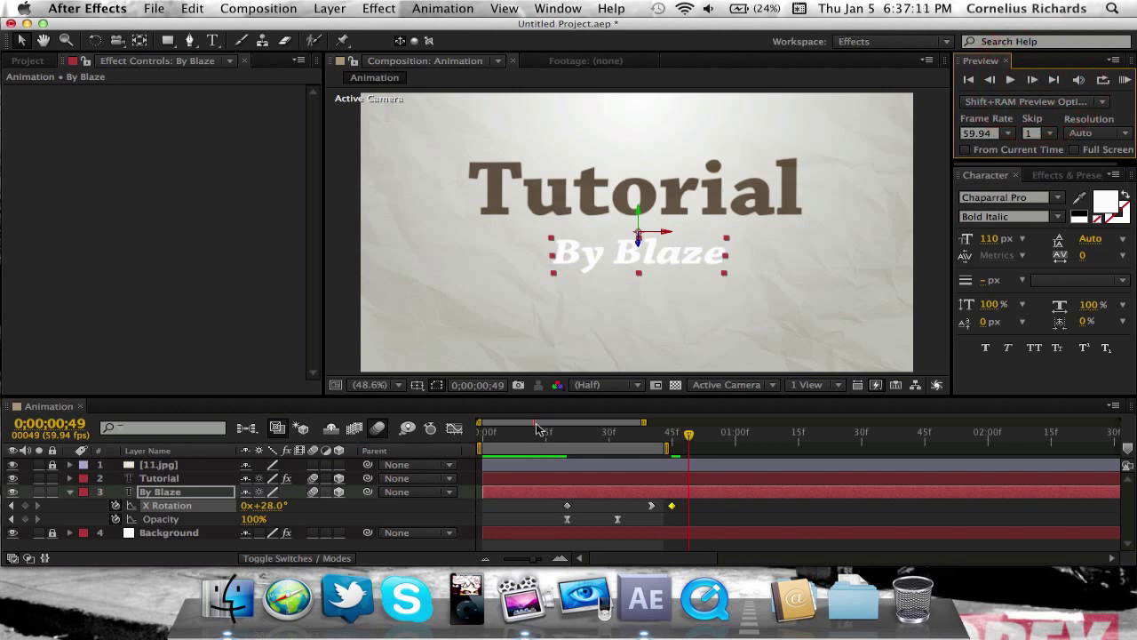
{"action": "left_click", "coordinate": [264, 505]}
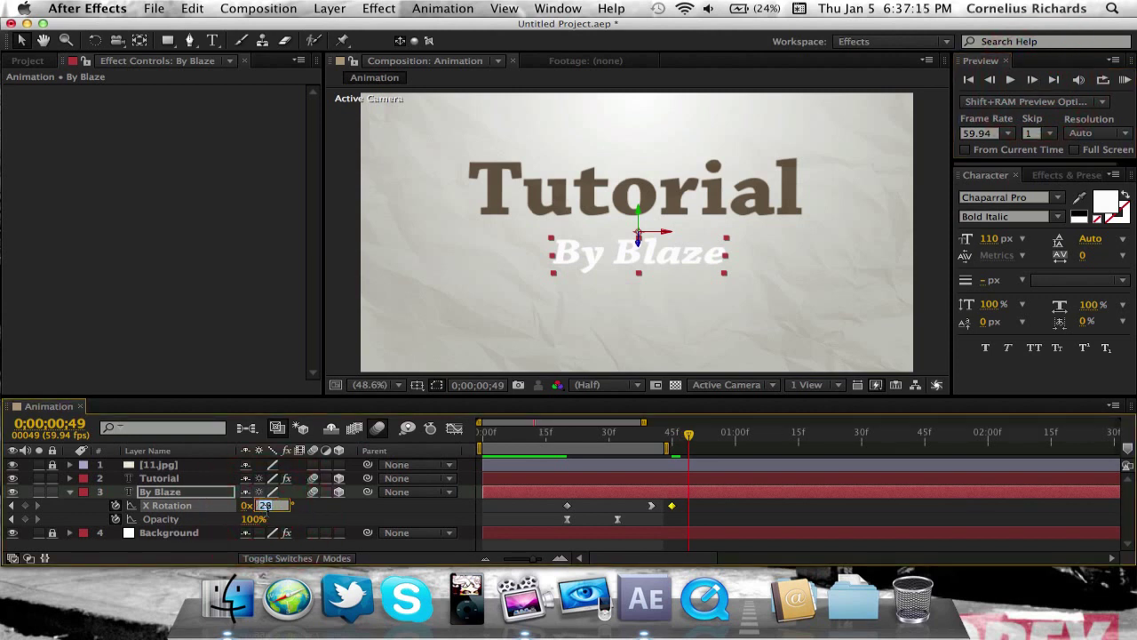
{"action": "type", "text": "15"}
{"action": "key", "text": "Return"}
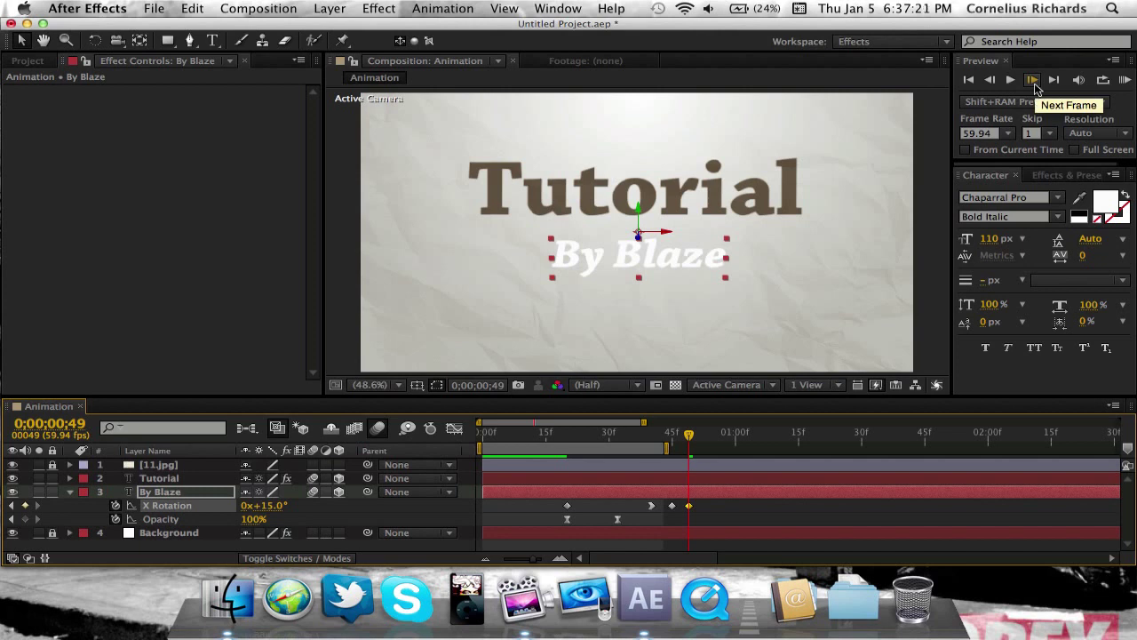
Step: Add an X Rotation keyframe of -15° to the By Blaze layer at 0;00;00;54
{"action": "left_click", "coordinate": [1032, 80]}
{"action": "left_click", "coordinate": [1032, 80]}
{"action": "left_click", "coordinate": [1032, 80]}
{"action": "left_click", "coordinate": [1033, 80]}
{"action": "left_click", "coordinate": [1032, 80]}
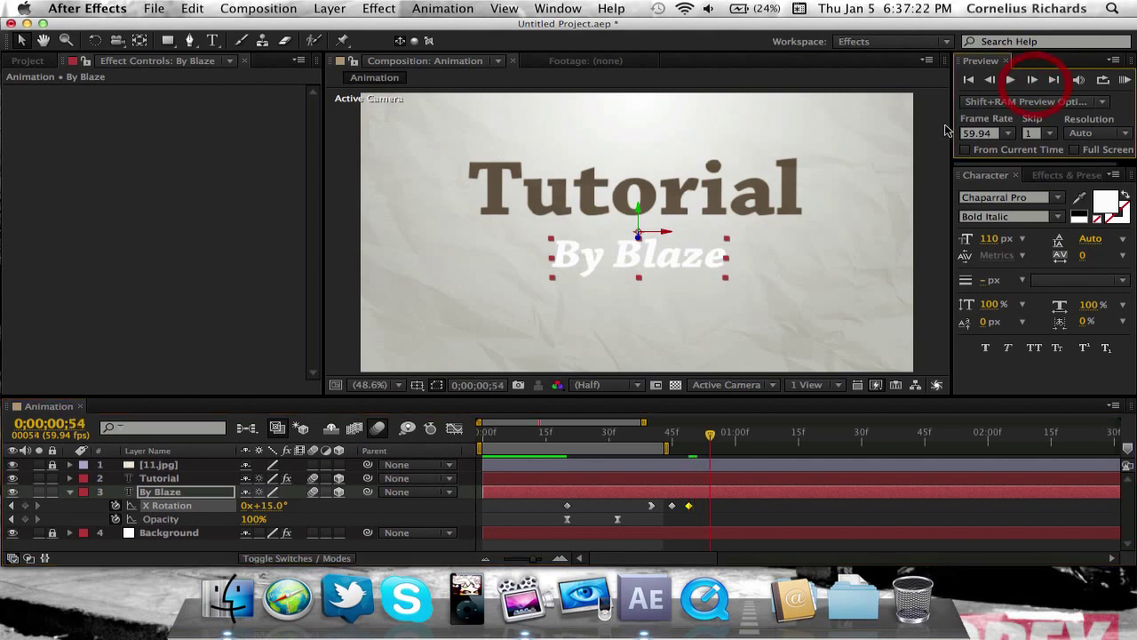
{"action": "left_click", "coordinate": [264, 504]}
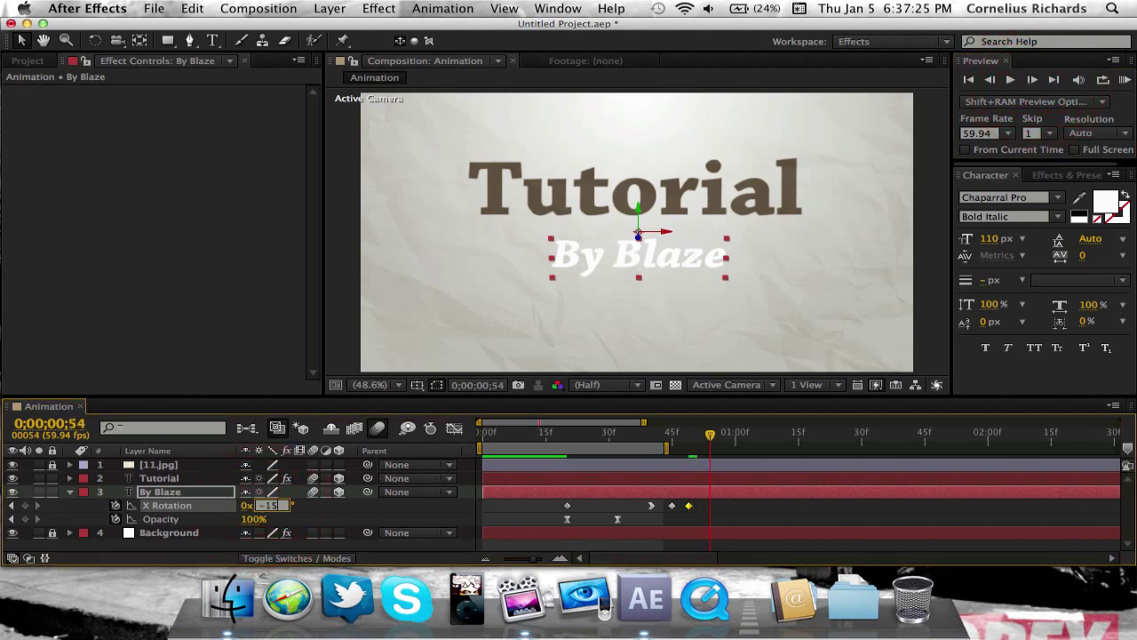
{"action": "key", "text": "Return"}
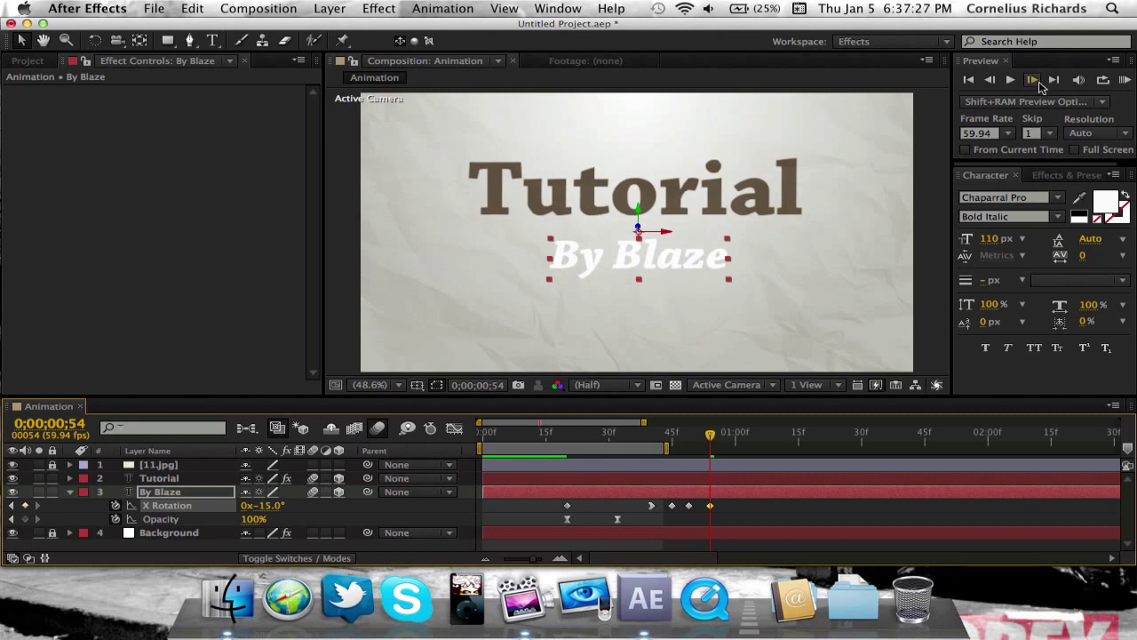
Step: Add a final X Rotation keyframe of 0° to the By Blaze layer at 0;00;00;57
{"action": "left_click", "coordinate": [1034, 80]}
{"action": "left_click", "coordinate": [1034, 80]}
{"action": "left_click", "coordinate": [1034, 80]}
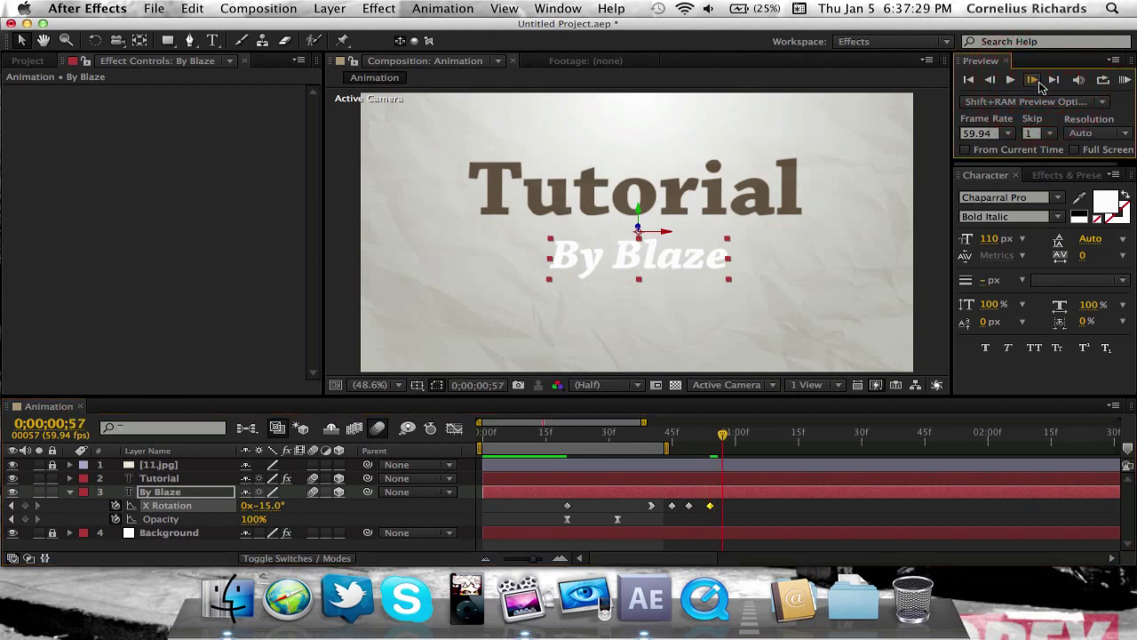
{"action": "left_click", "coordinate": [267, 505]}
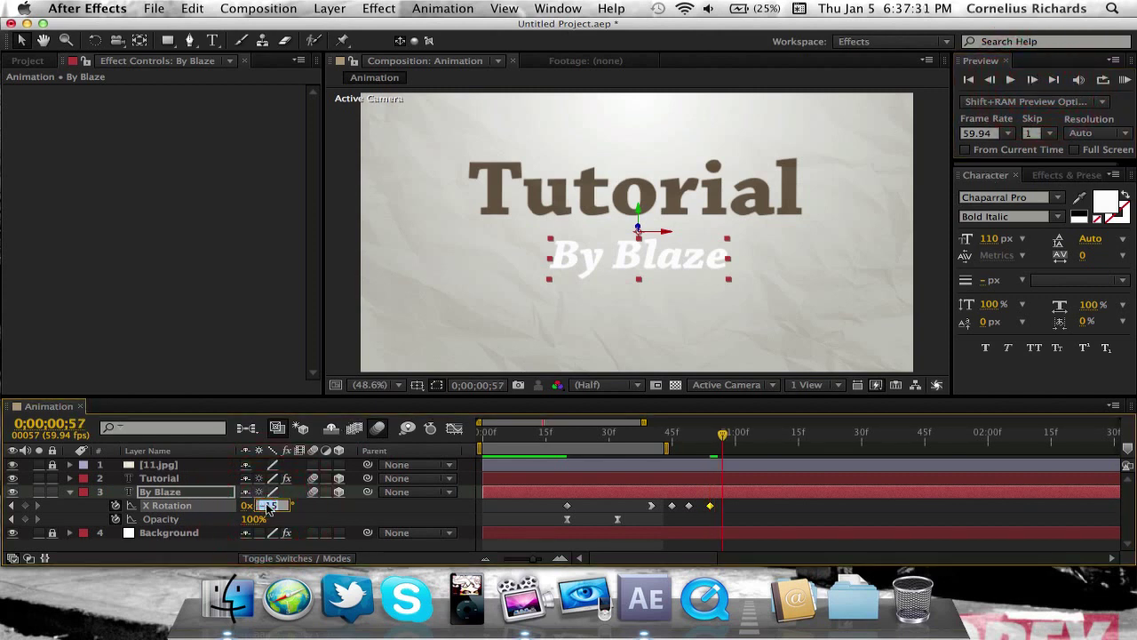
{"action": "type", "text": "0"}
{"action": "key", "text": "Return"}
Step: Apply Easy Ease to By Blaze's four X Rotation keyframes from 0;00;00;45 to 0;00;00;57
{"action": "left_click", "coordinate": [672, 506]}
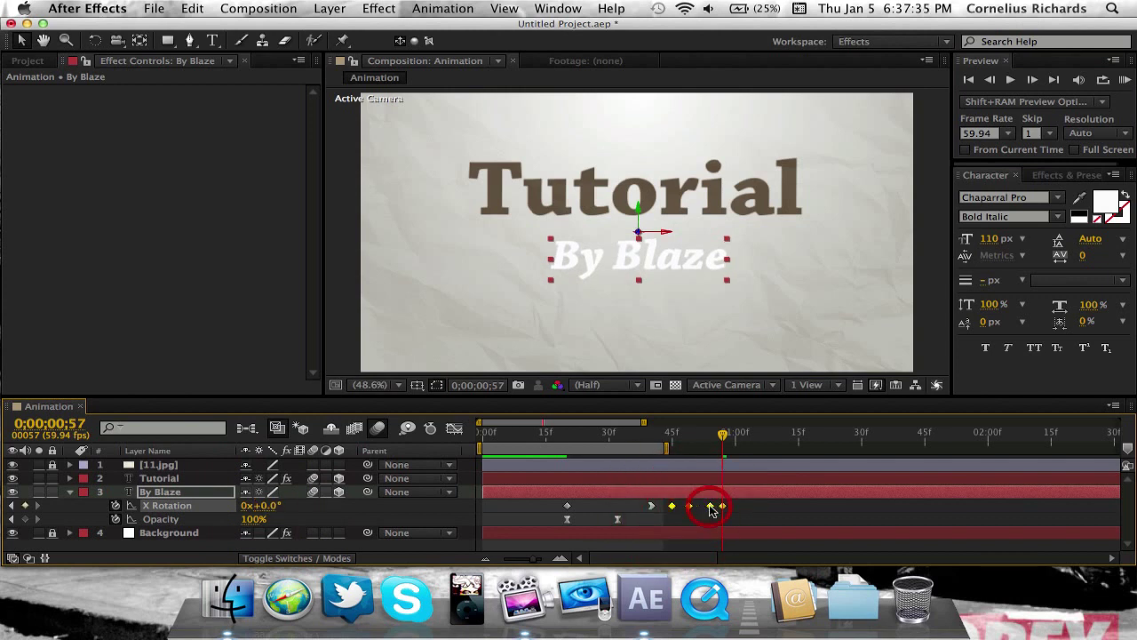
{"action": "left_click", "coordinate": [709, 506], "text": "shift"}
{"action": "right_click", "coordinate": [716, 511]}
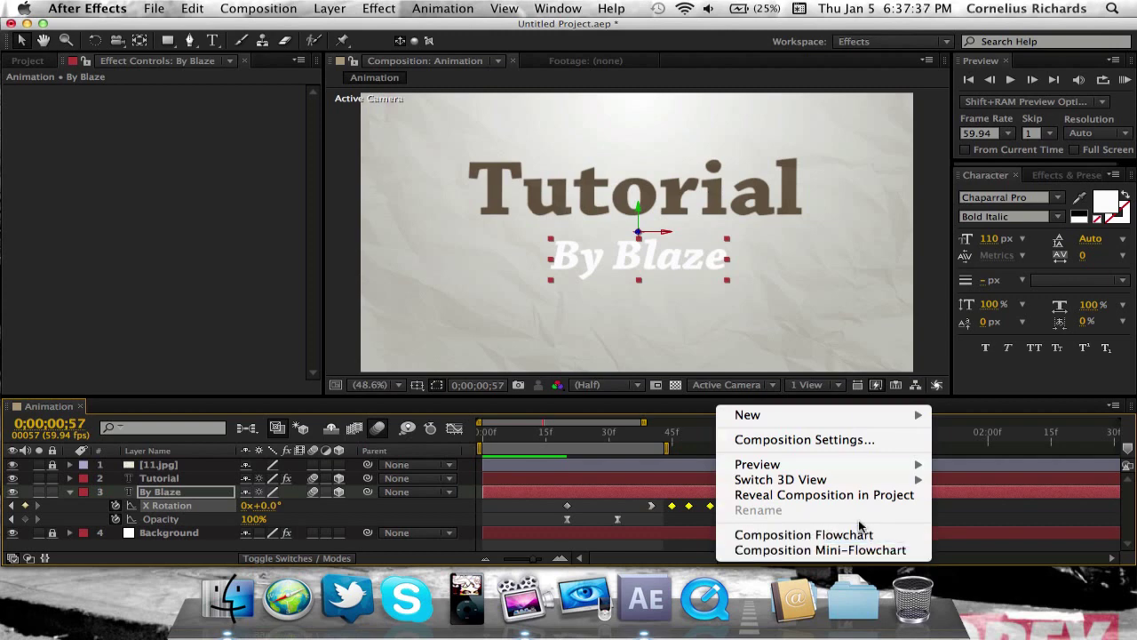
{"action": "left_click", "coordinate": [682, 508]}
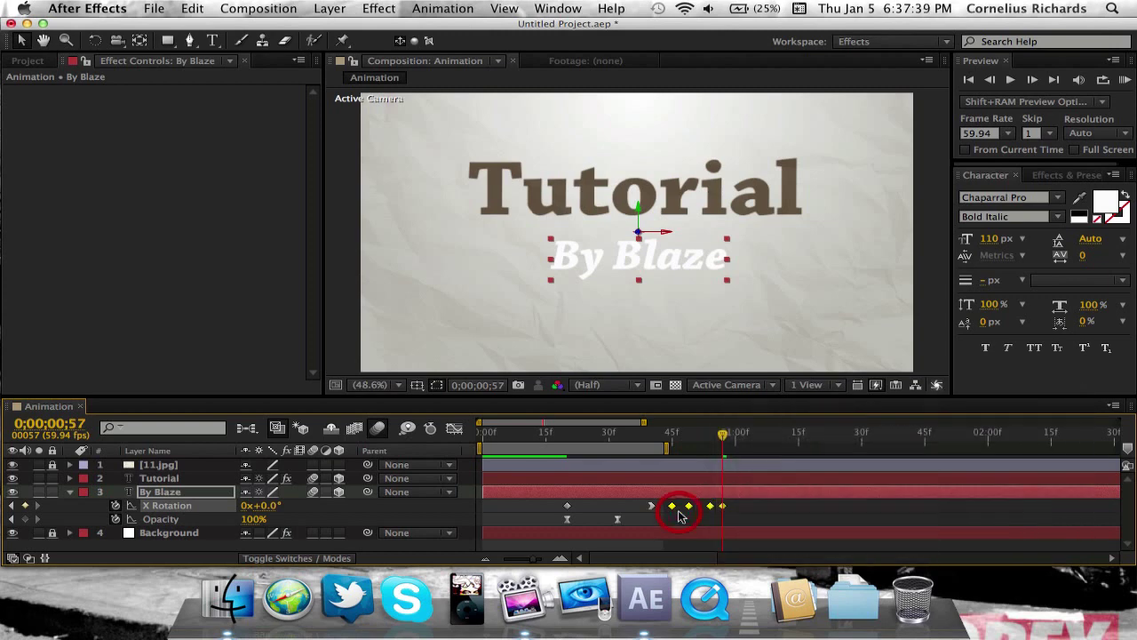
{"action": "right_click", "coordinate": [711, 506]}
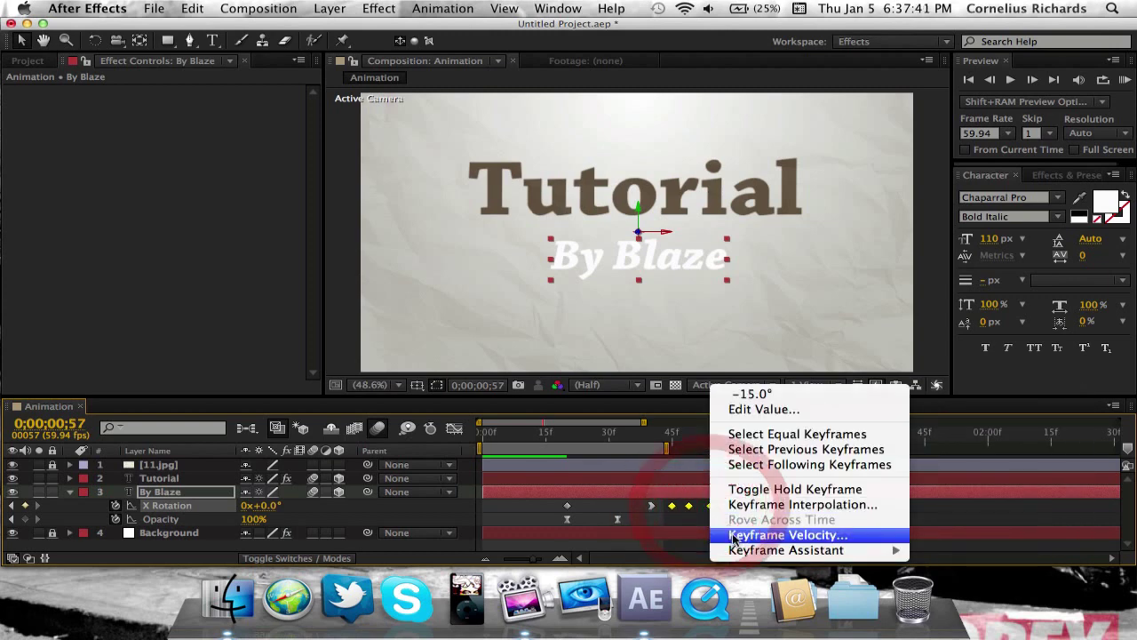
{"action": "mouse_move", "coordinate": [827, 550]}
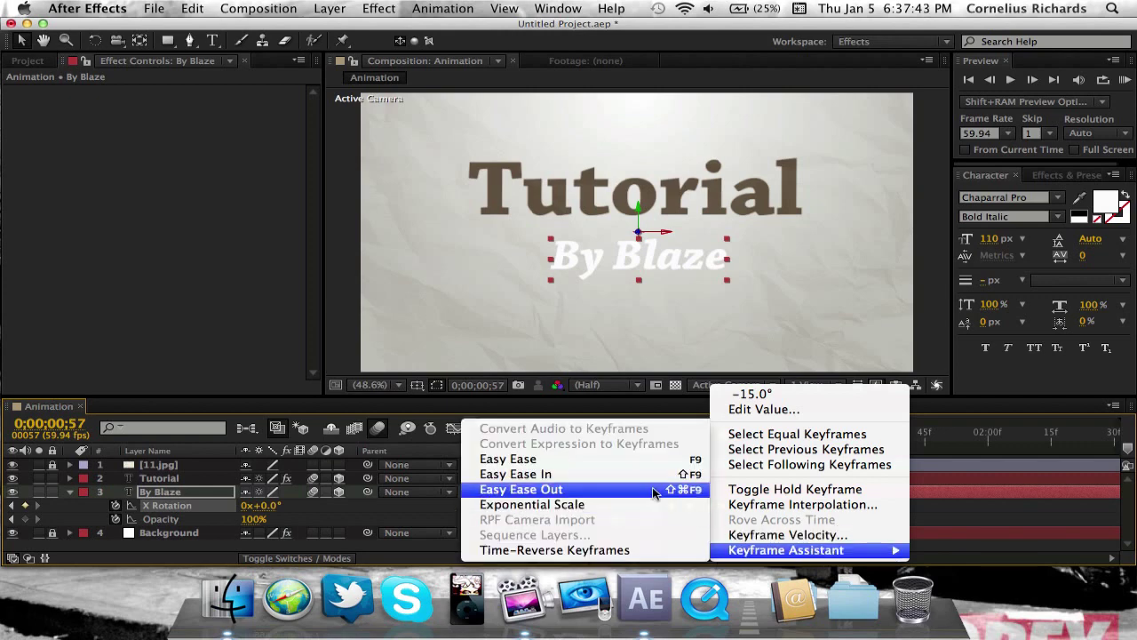
{"action": "left_click", "coordinate": [622, 461]}
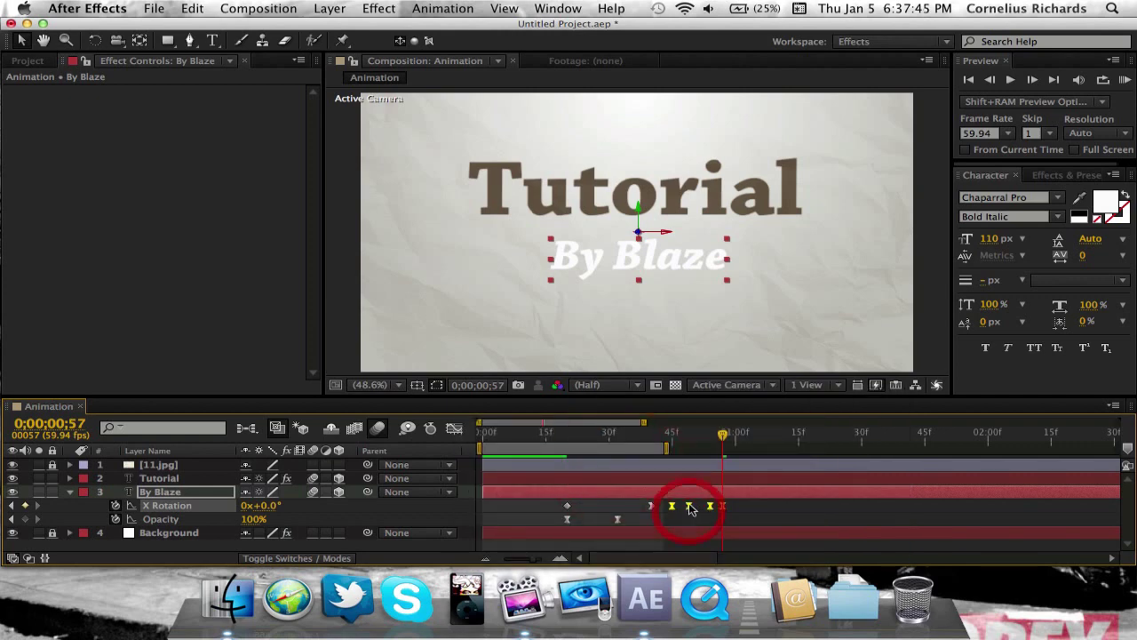
Step: Move By Blaze's -15° X Rotation keyframe to 0;00;00;53 and advance the current time to 0;00;00;54
{"action": "left_click", "coordinate": [778, 478]}
{"action": "left_click_drag", "start_coordinate": [724, 438], "coordinate": [697, 442]}
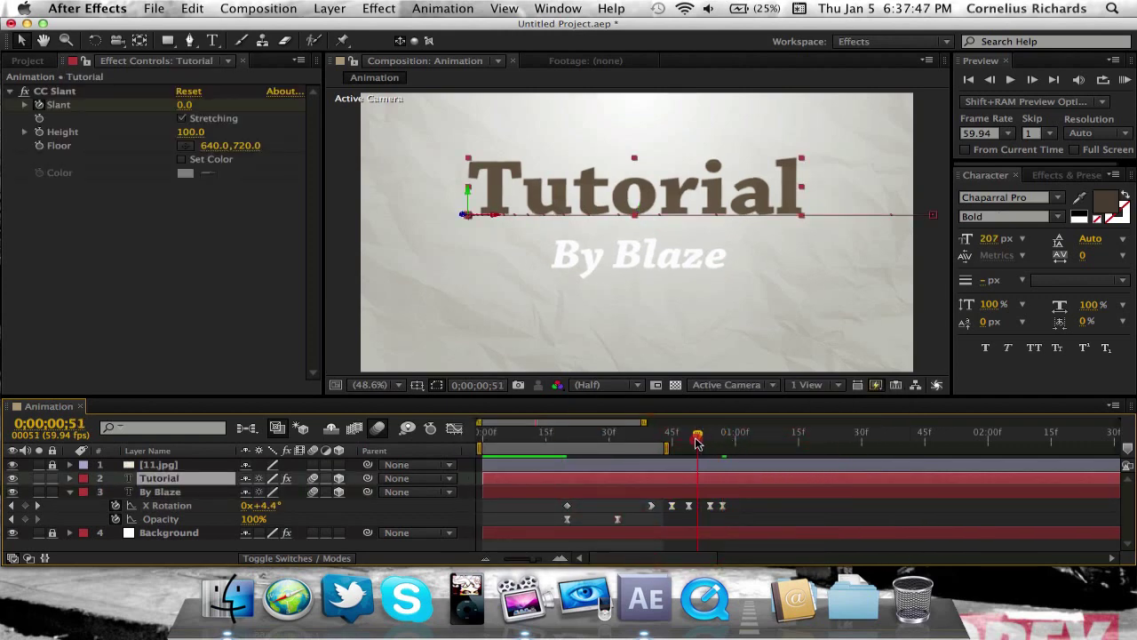
{"action": "left_click", "coordinate": [690, 444]}
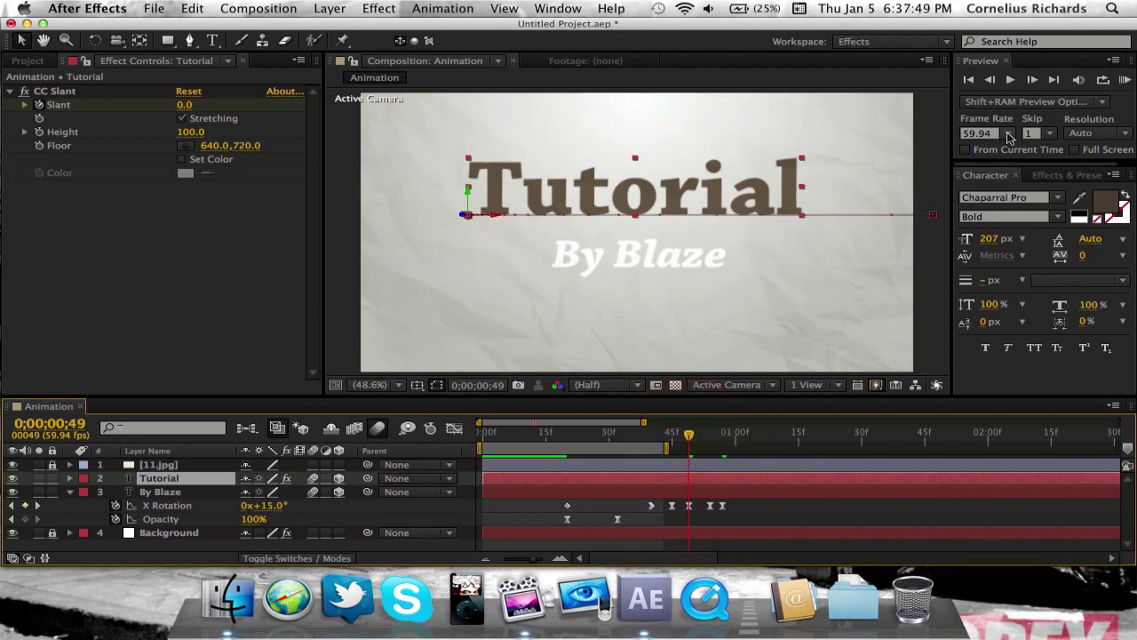
{"action": "left_click", "coordinate": [1032, 82]}
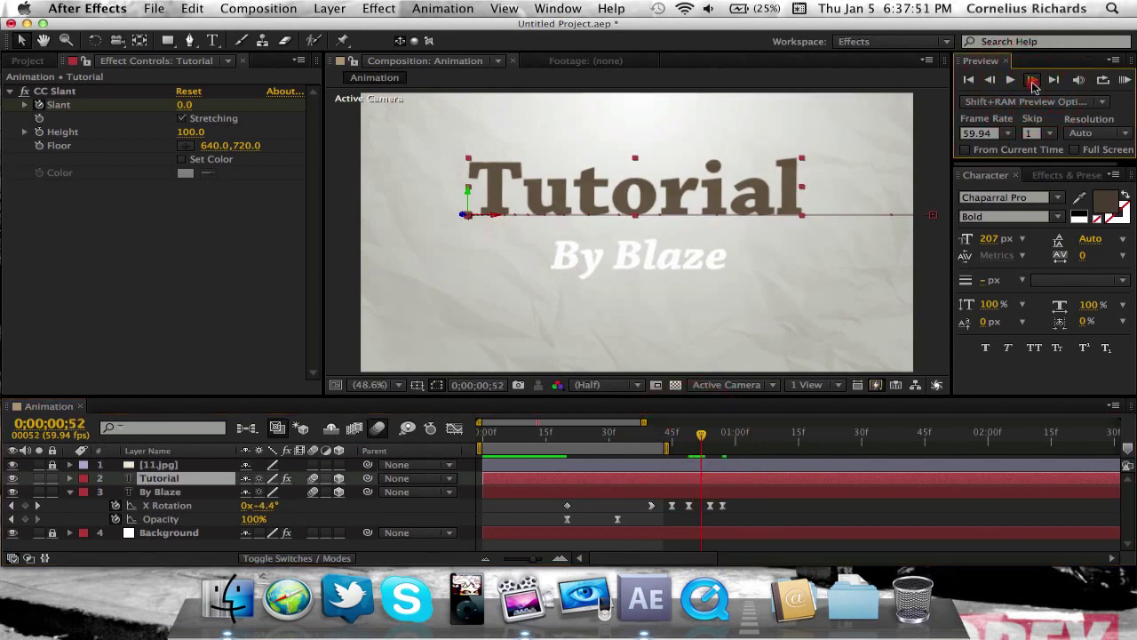
{"action": "left_click", "coordinate": [1032, 82]}
{"action": "left_click_drag", "start_coordinate": [712, 508], "coordinate": [705, 505]}
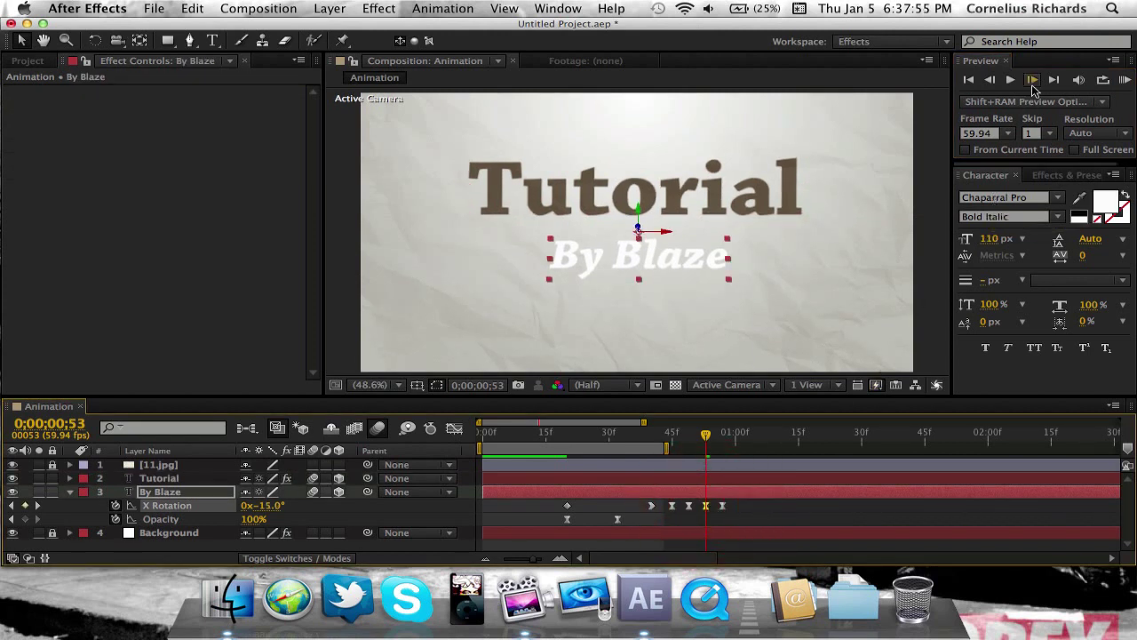
{"action": "left_click", "coordinate": [1032, 82]}
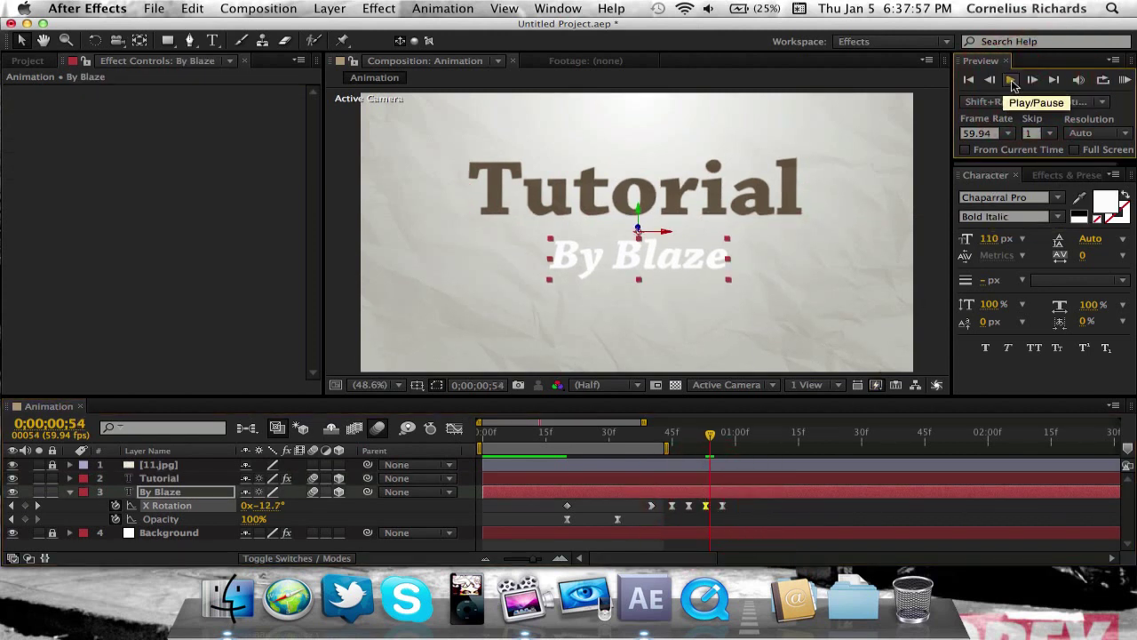
Step: Advance the current time to 0;00;00;57 and reapply Easy Ease to By Blaze's last four X Rotation keyframes
{"action": "left_click", "coordinate": [990, 80]}
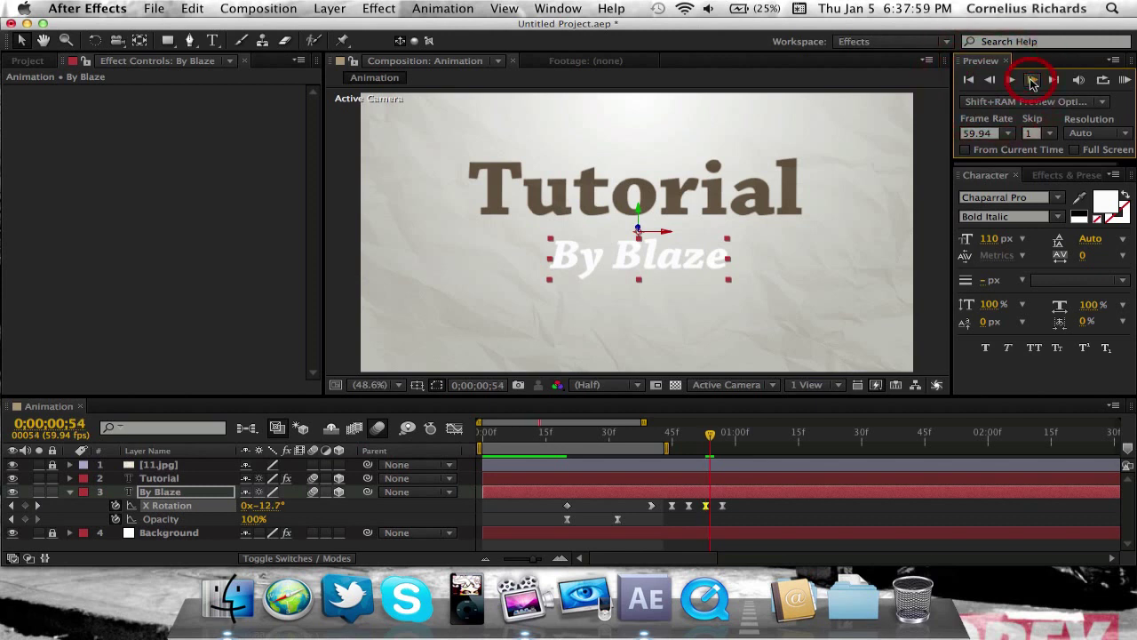
{"action": "left_click", "coordinate": [1032, 82]}
{"action": "left_click", "coordinate": [1032, 82]}
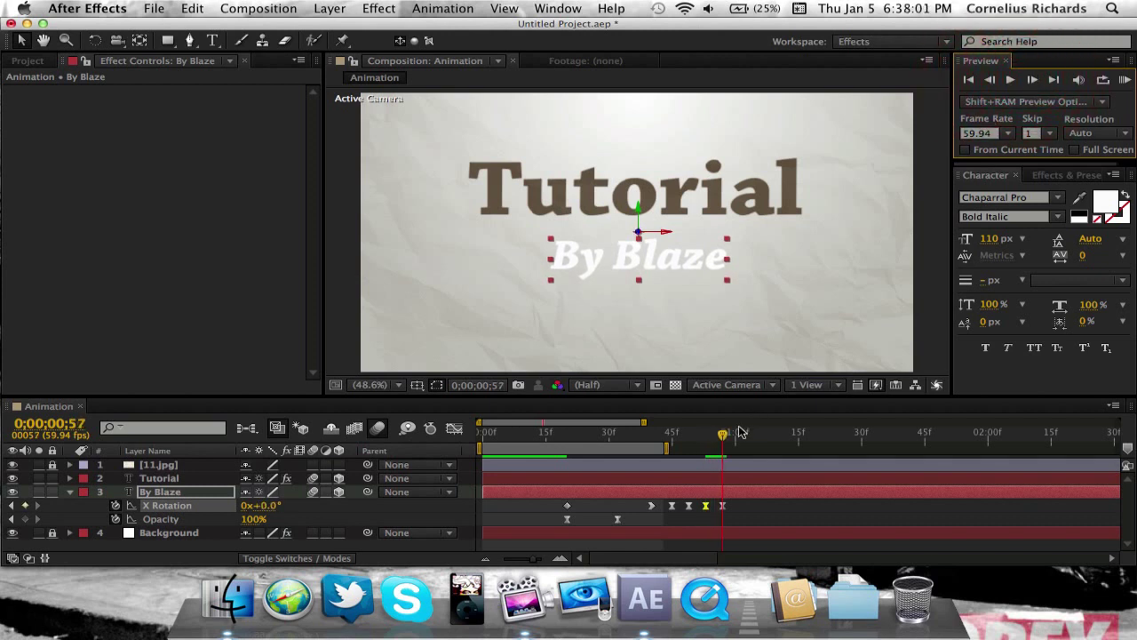
{"action": "left_click", "coordinate": [742, 516]}
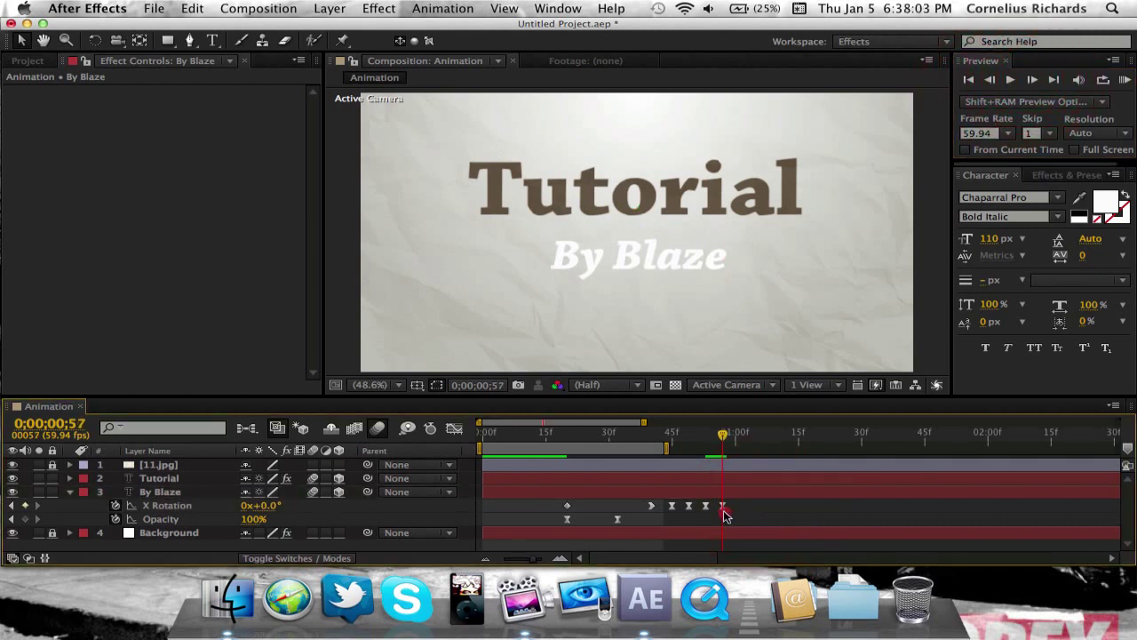
{"action": "left_click", "coordinate": [671, 504]}
{"action": "right_click", "coordinate": [671, 505]}
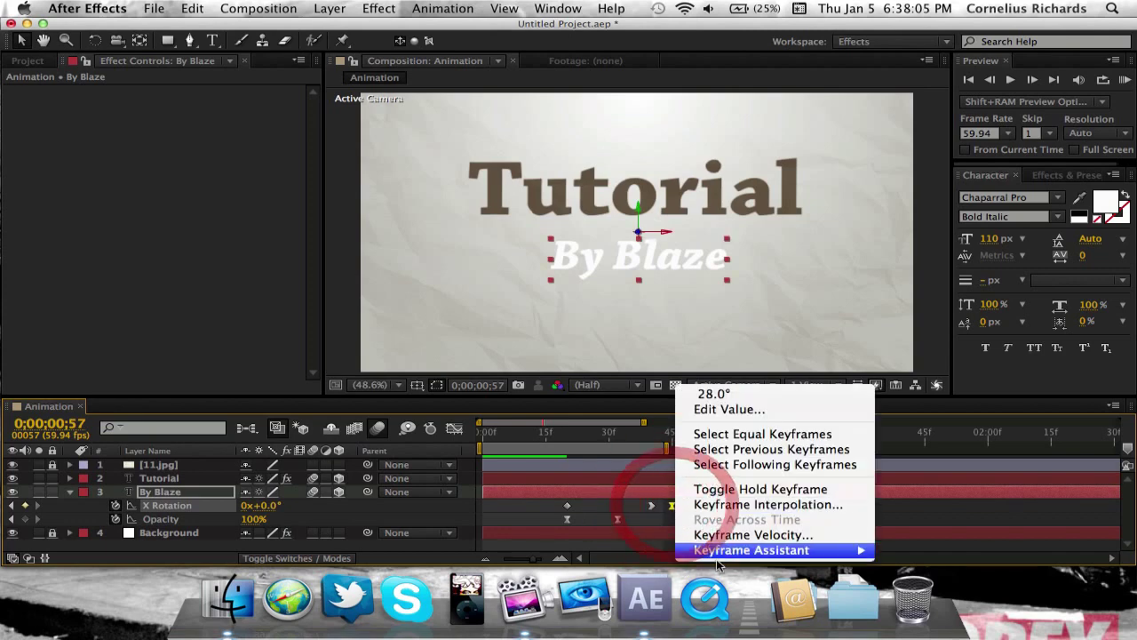
{"action": "mouse_move", "coordinate": [751, 549]}
{"action": "left_click", "coordinate": [940, 472]}
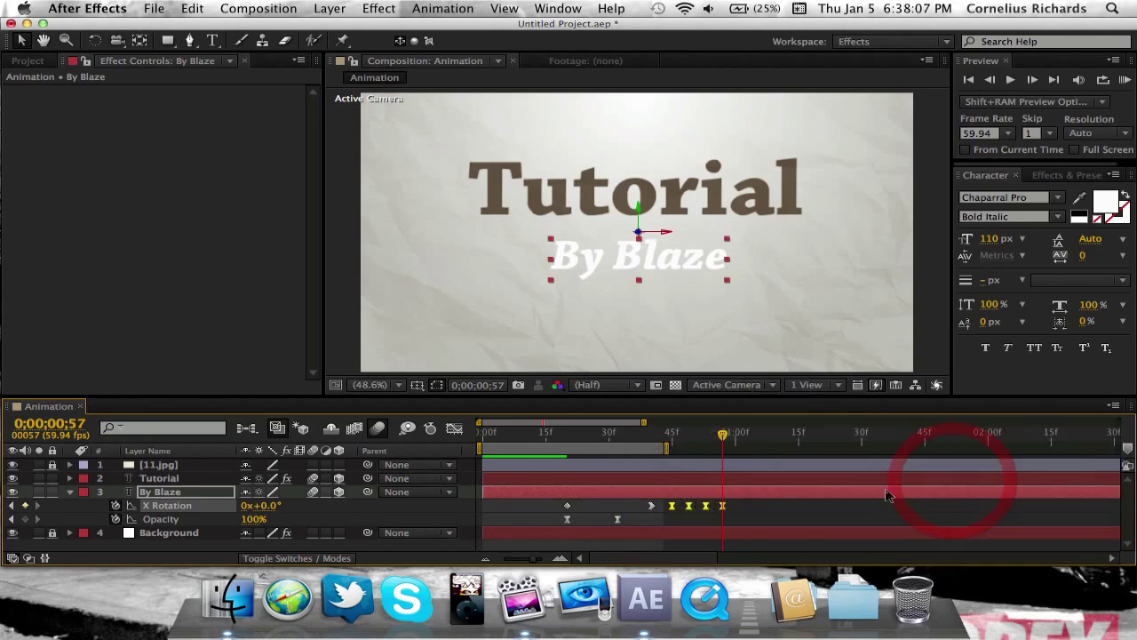
{"action": "left_click", "coordinate": [793, 513]}
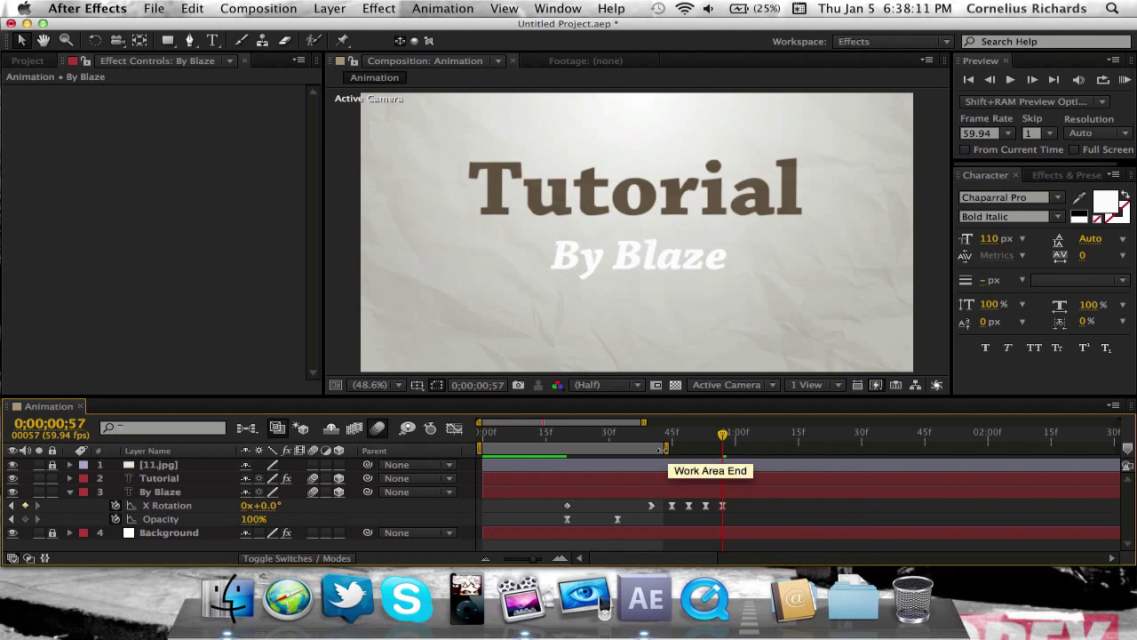
Step: Extend the end of the work area to By Blaze's final X Rotation keyframe at 0;00;00;57
{"action": "left_click", "coordinate": [666, 448]}
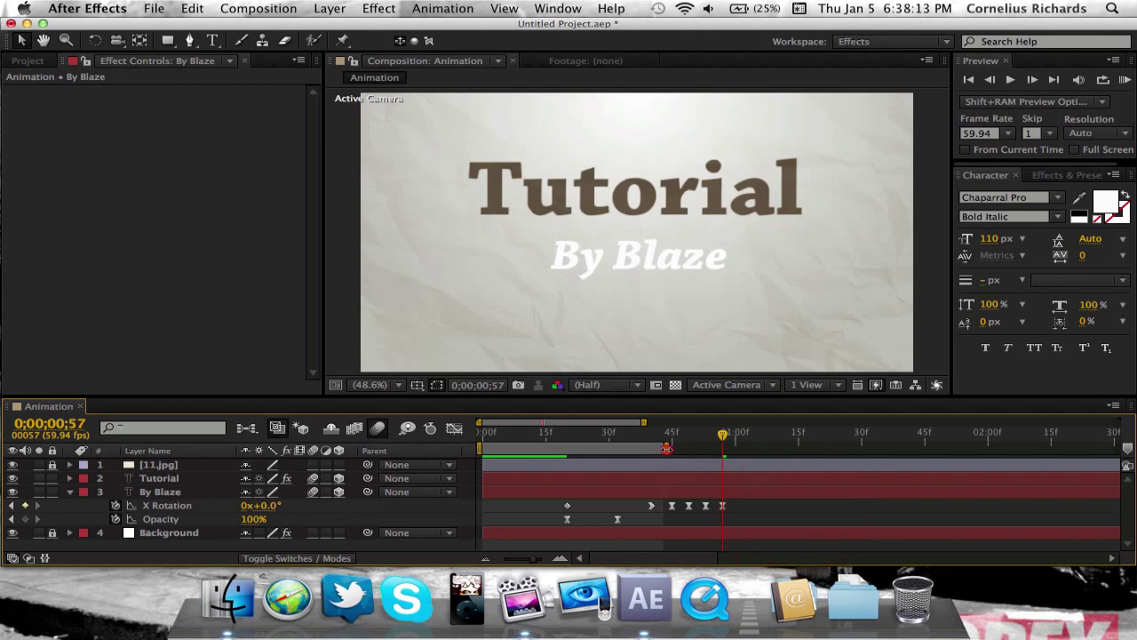
{"action": "left_click_drag", "start_coordinate": [698, 453], "coordinate": [609, 434]}
{"action": "left_click", "coordinate": [724, 438]}
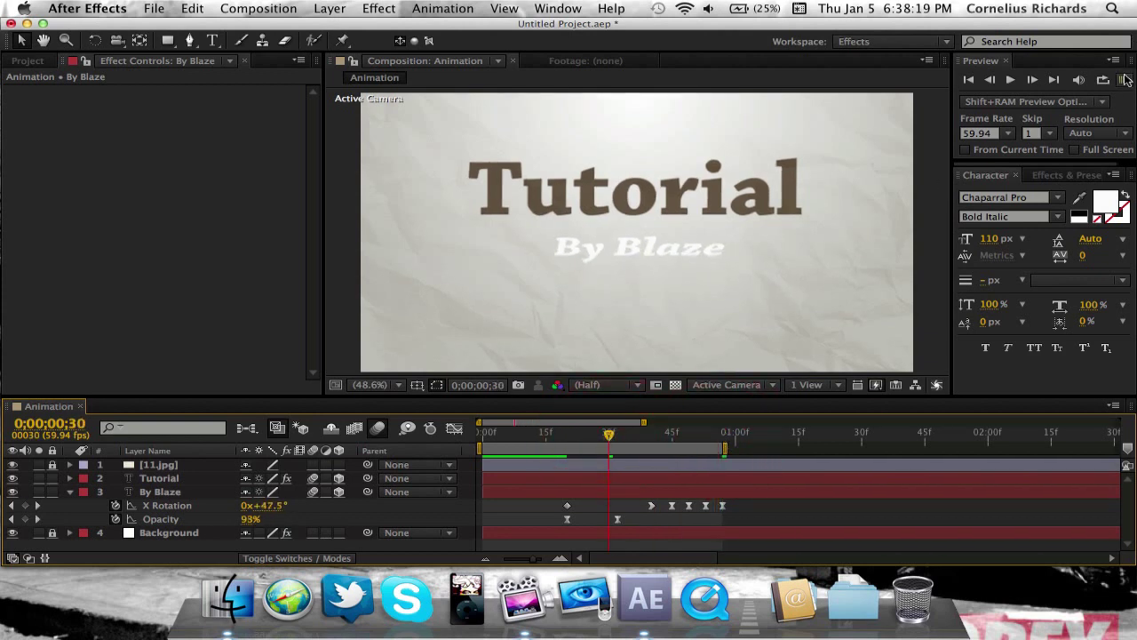
Step: Scrub through the By Blaze flip and play RAM previews of the work area to check the motion
{"action": "left_click_drag", "start_coordinate": [609, 435], "coordinate": [617, 487]}
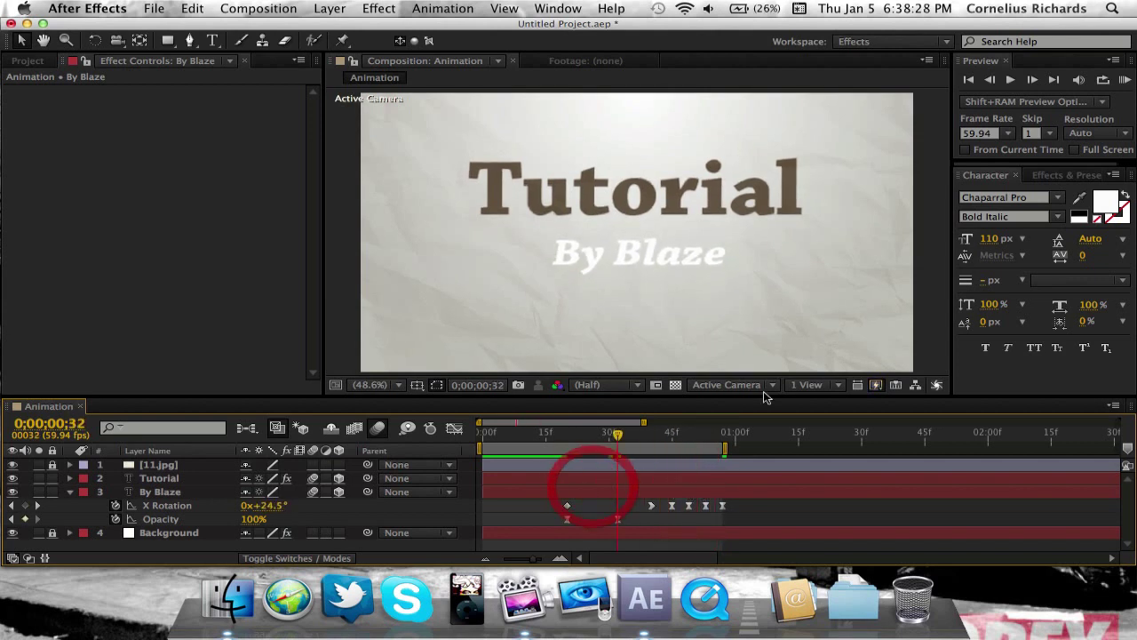
{"action": "left_click", "coordinate": [1126, 80]}
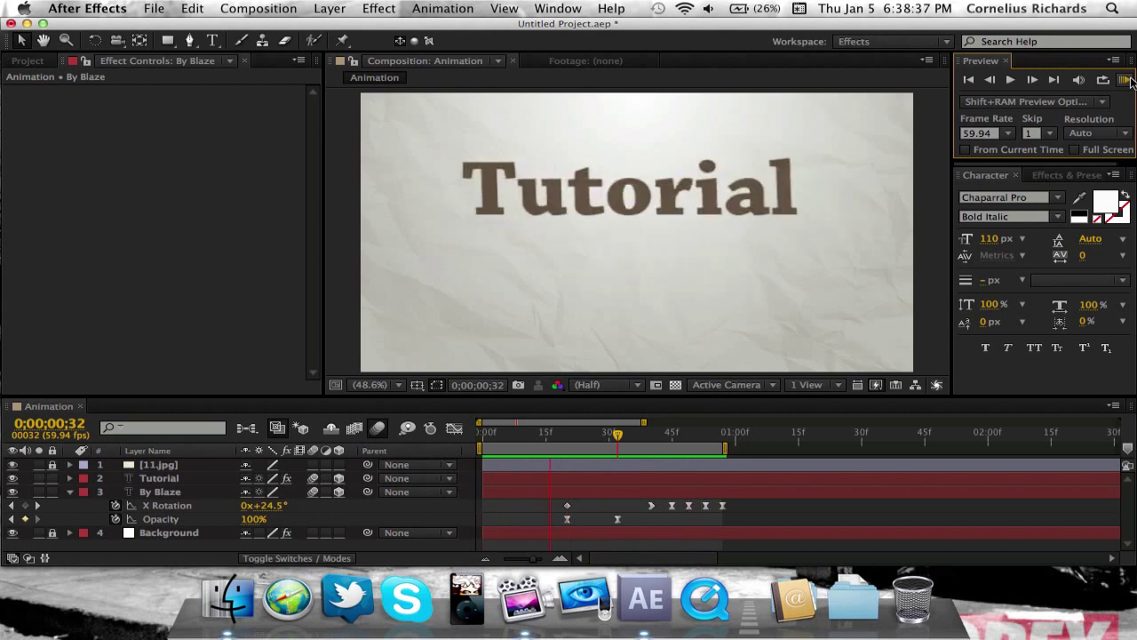
{"action": "left_click", "coordinate": [1126, 80]}
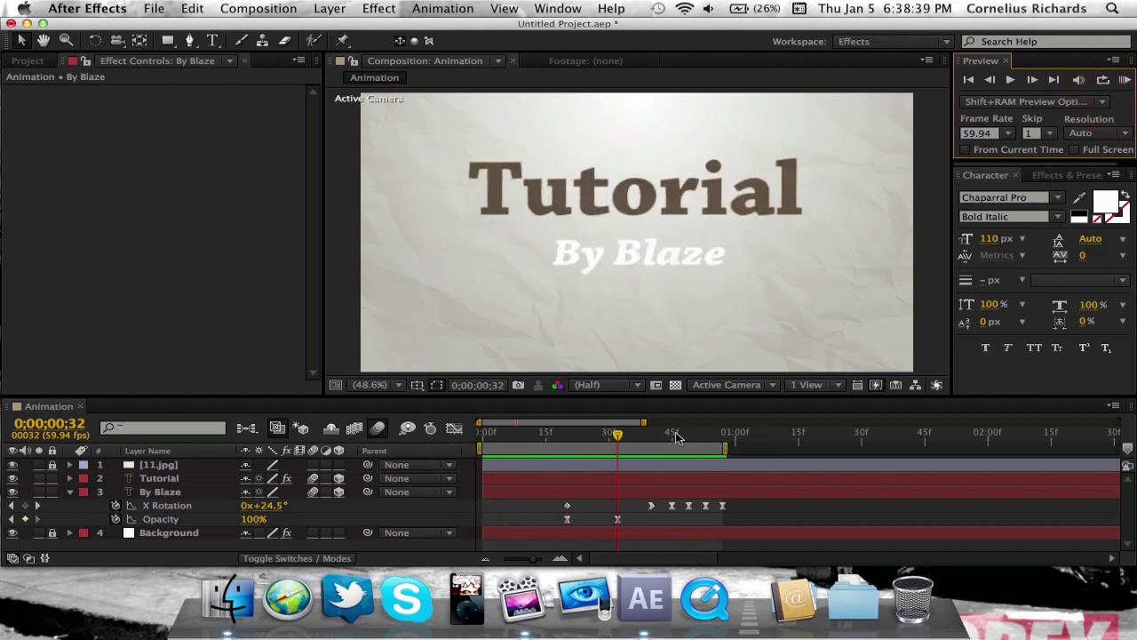
{"action": "left_click_drag", "start_coordinate": [633, 433], "coordinate": [579, 472]}
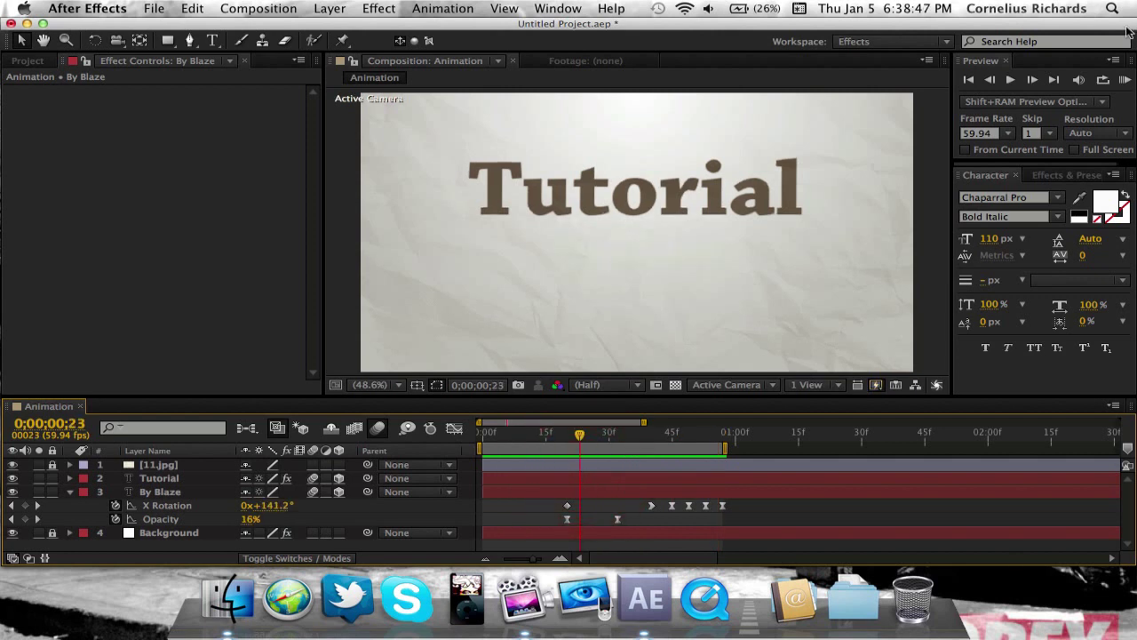
{"action": "left_click", "coordinate": [1124, 81]}
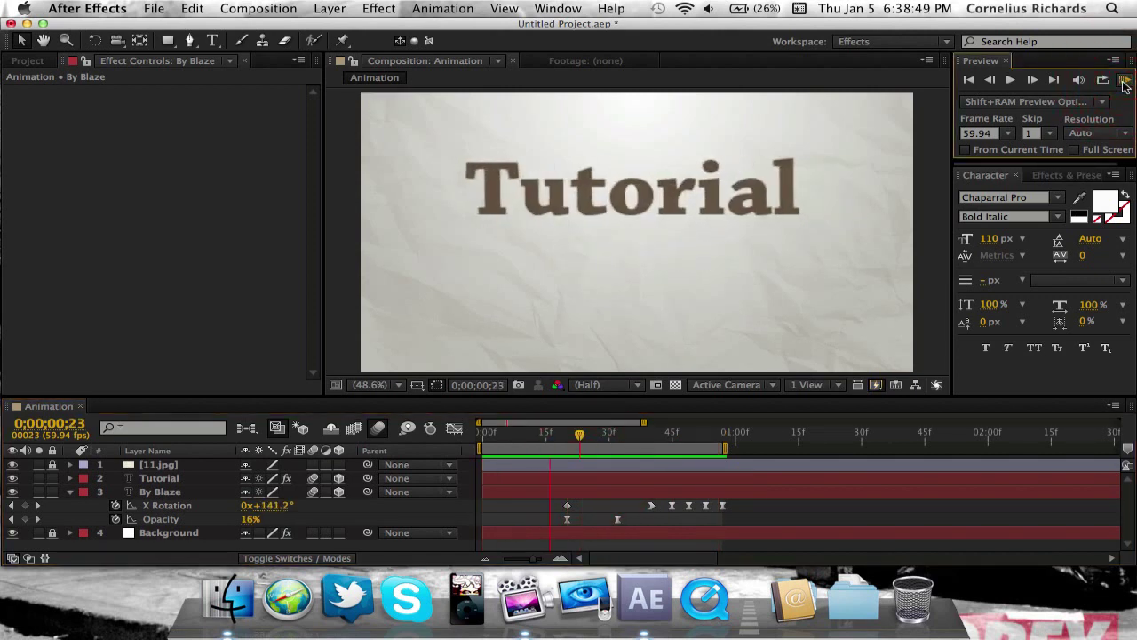
Step: Add a new adjustment layer above all other layers in the Animation composition
{"action": "right_click", "coordinate": [203, 513]}
{"action": "left_click", "coordinate": [147, 342]}
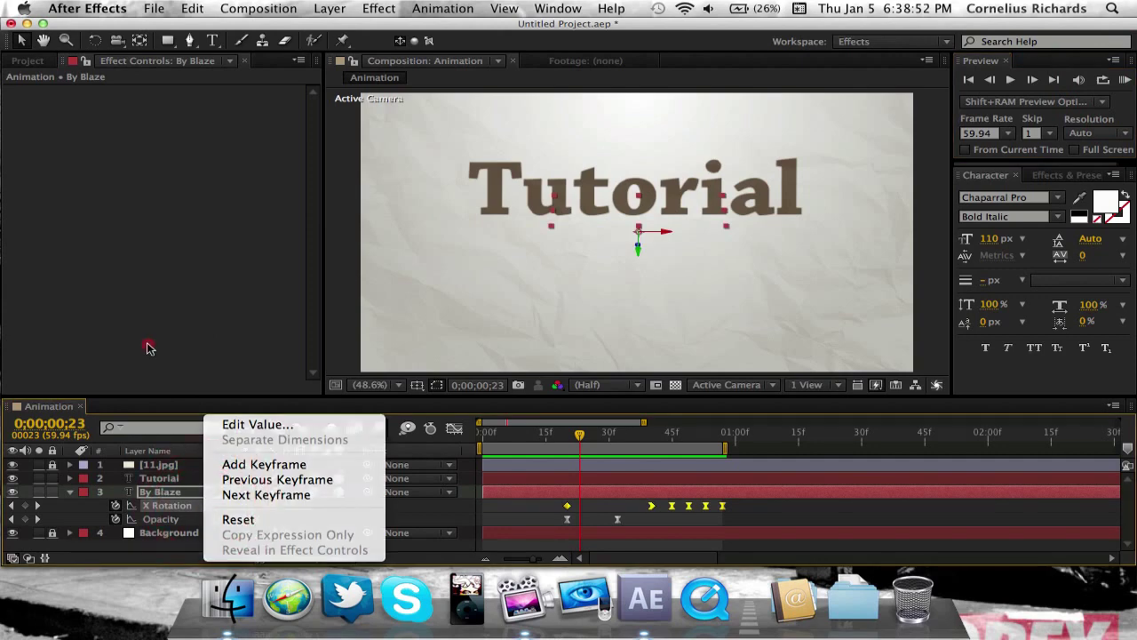
{"action": "left_click", "coordinate": [330, 8]}
{"action": "mouse_move", "coordinate": [347, 28]}
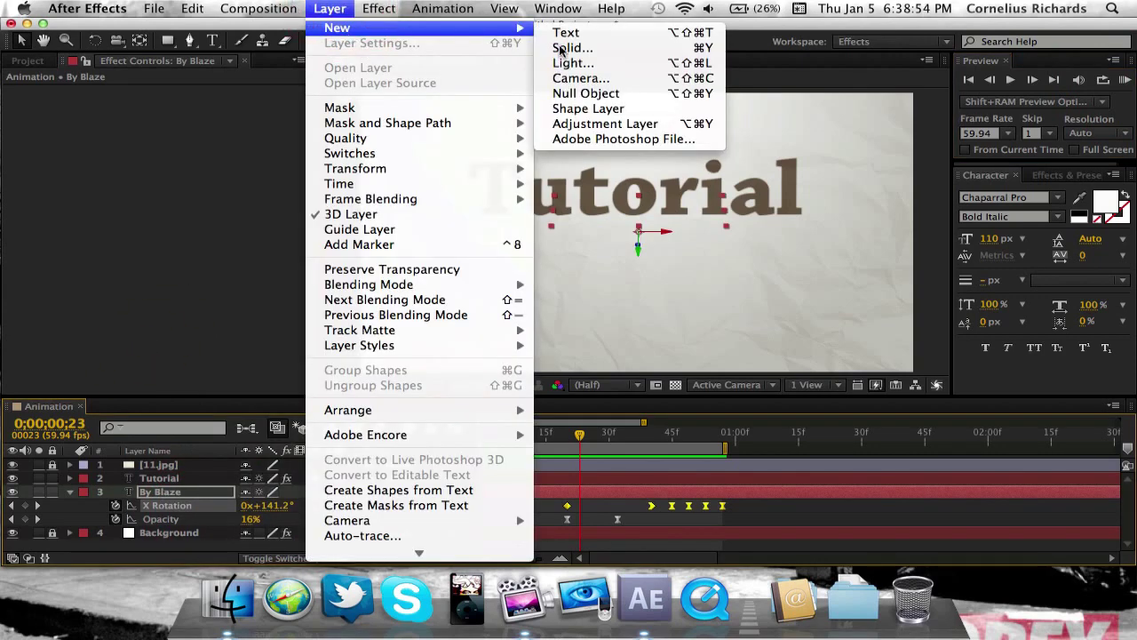
{"action": "left_click", "coordinate": [596, 129]}
Step: Apply Fast Blur to the adjustment layer with Blurriness 2.0 and Repeat Edge Pixels enabled
{"action": "left_click", "coordinate": [378, 8]}
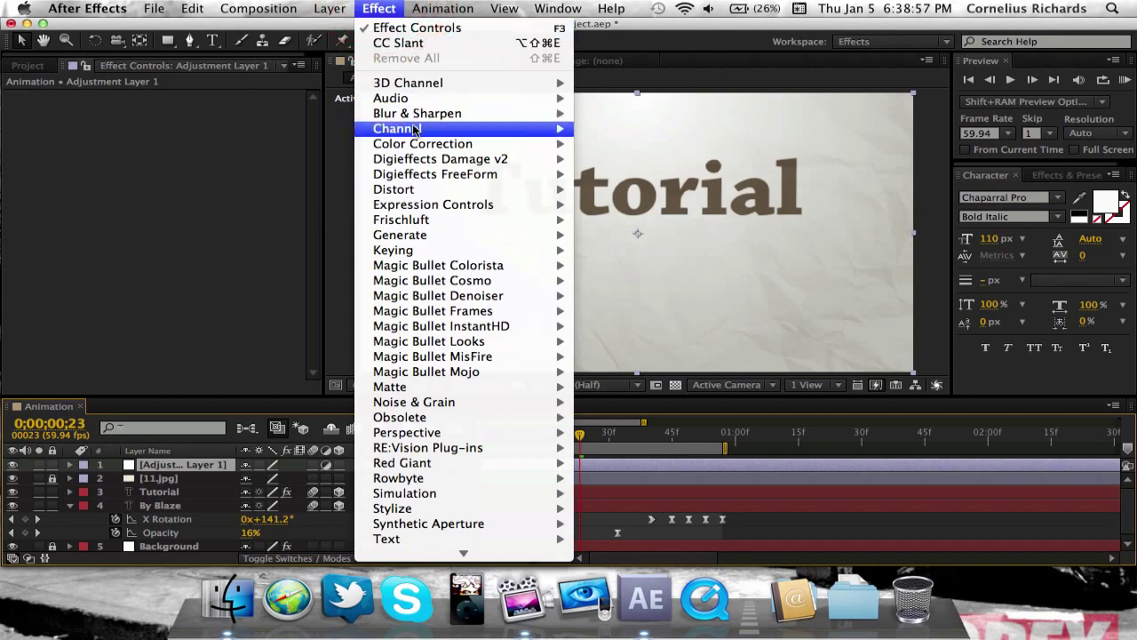
{"action": "mouse_move", "coordinate": [487, 114]}
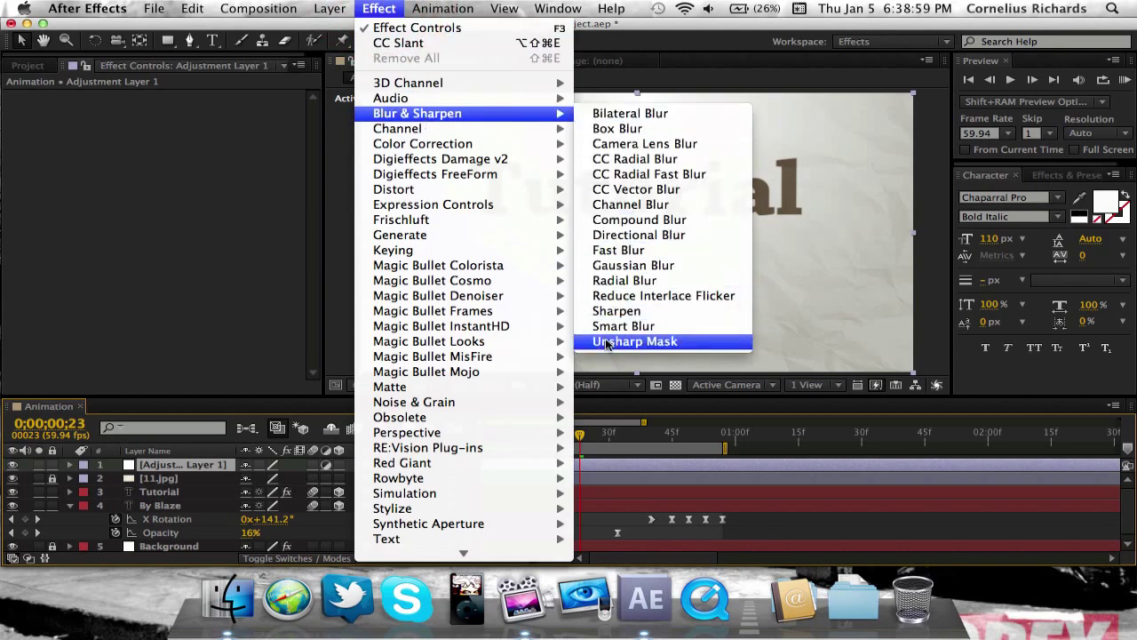
{"action": "left_click", "coordinate": [613, 250]}
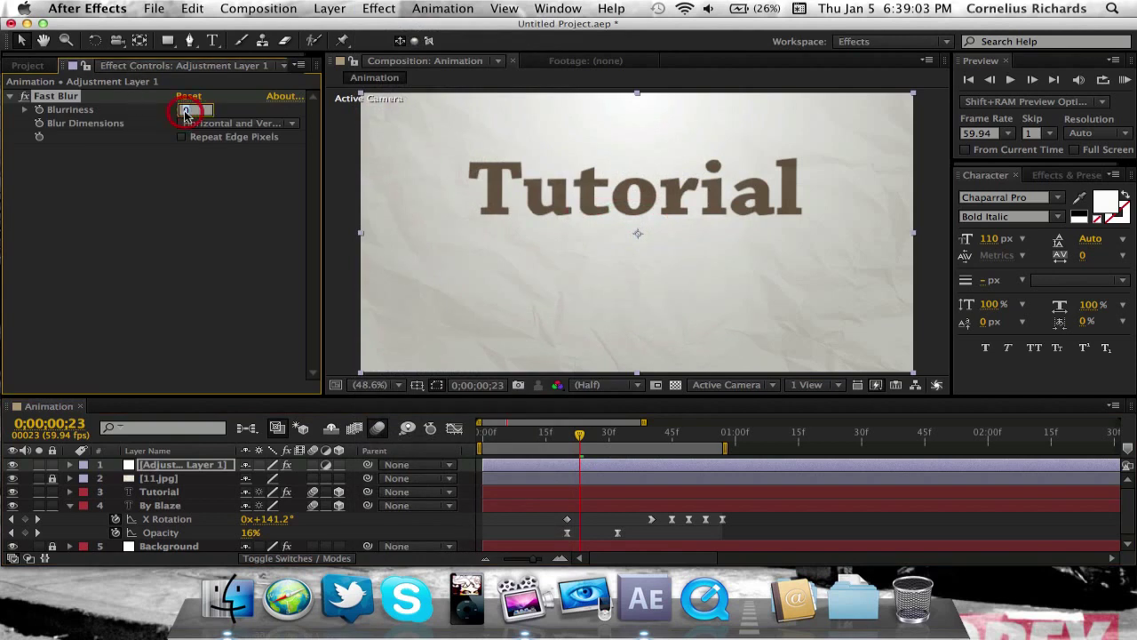
{"action": "key", "text": "Return"}
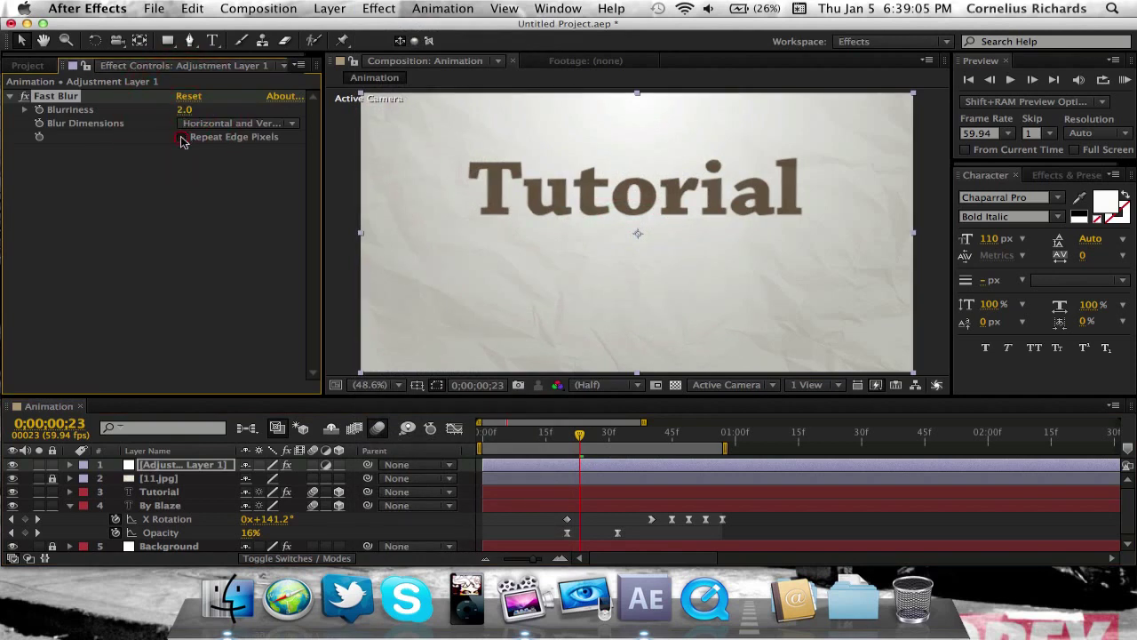
{"action": "left_click", "coordinate": [343, 273]}
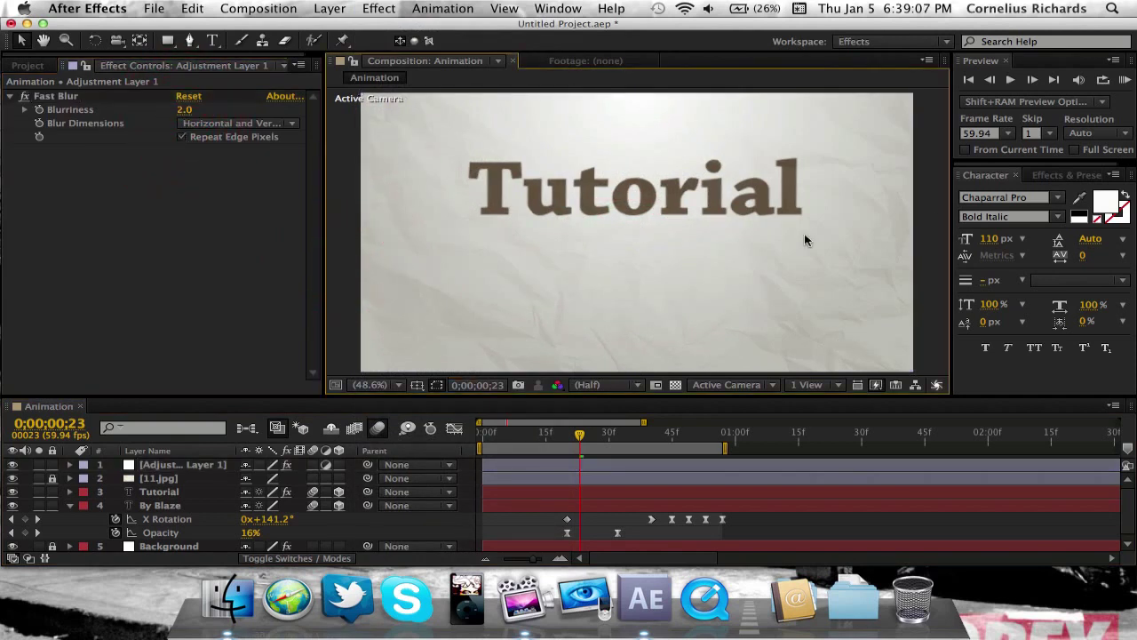
Step: Play a RAM preview of the work area to check the animation with the blur applied
{"action": "left_click", "coordinate": [1125, 80]}
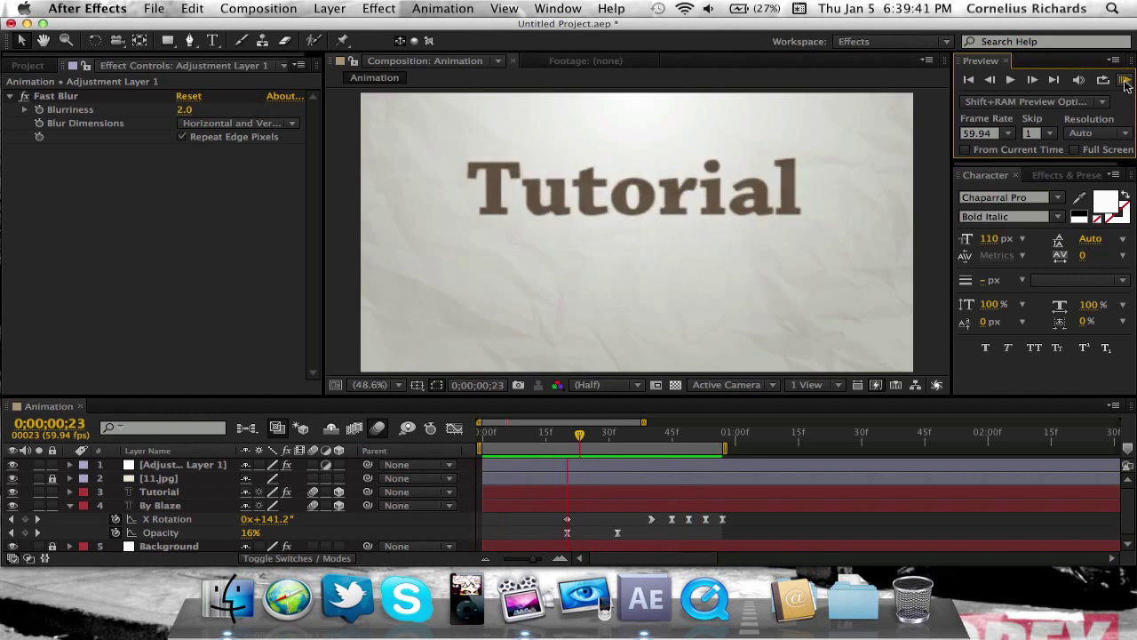
{"action": "left_click", "coordinate": [1124, 81]}
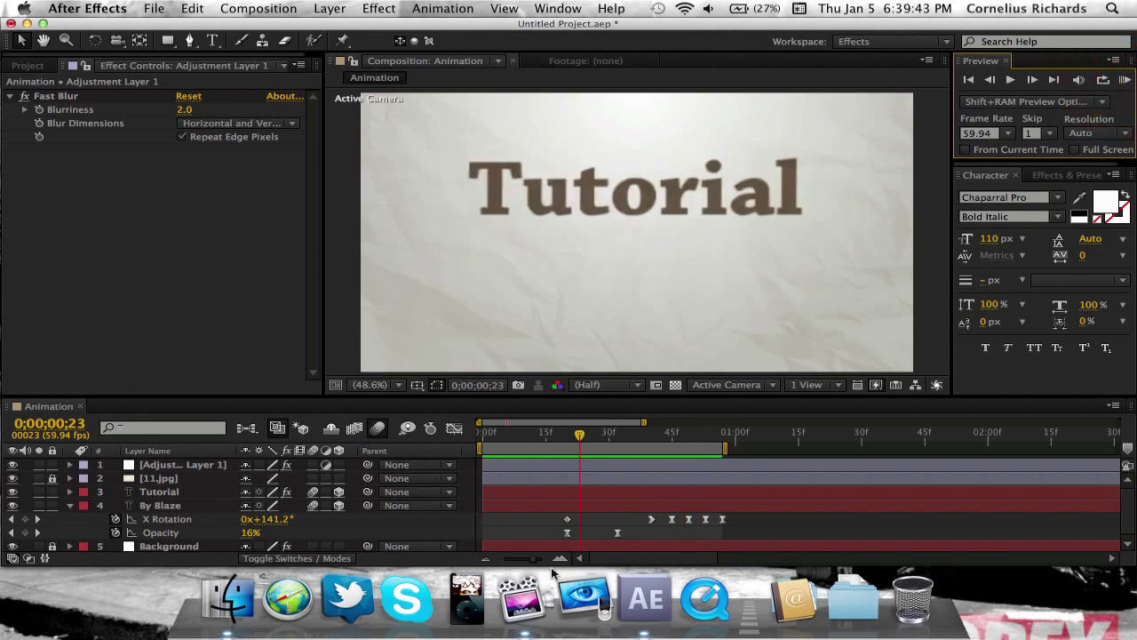
{"action": "right_click", "coordinate": [514, 599]}
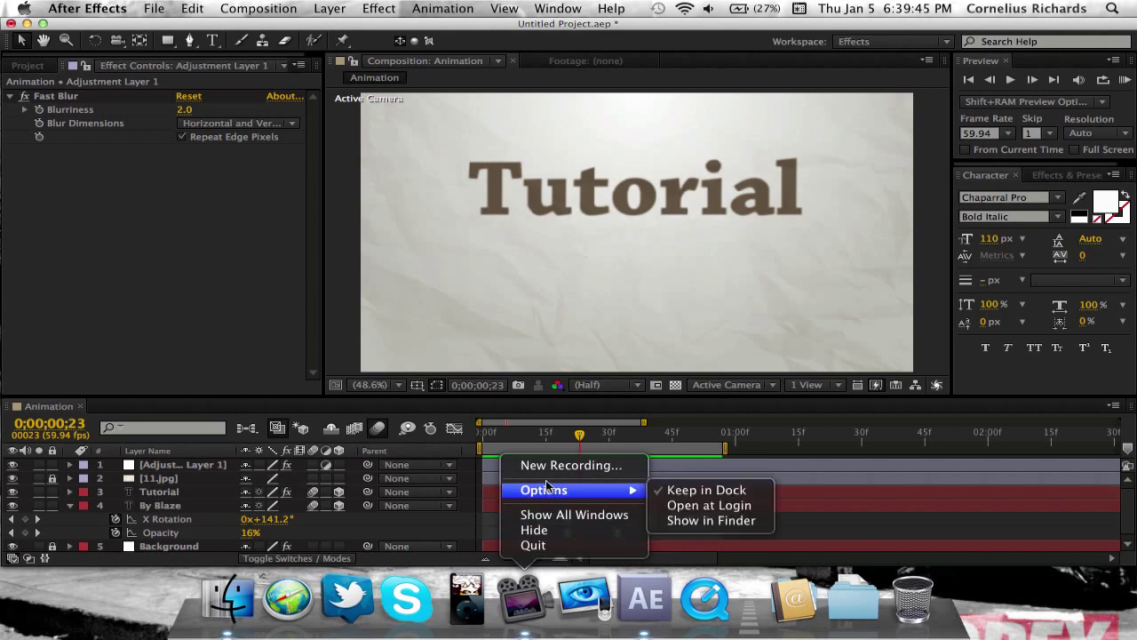
{"action": "left_click", "coordinate": [244, 373]}
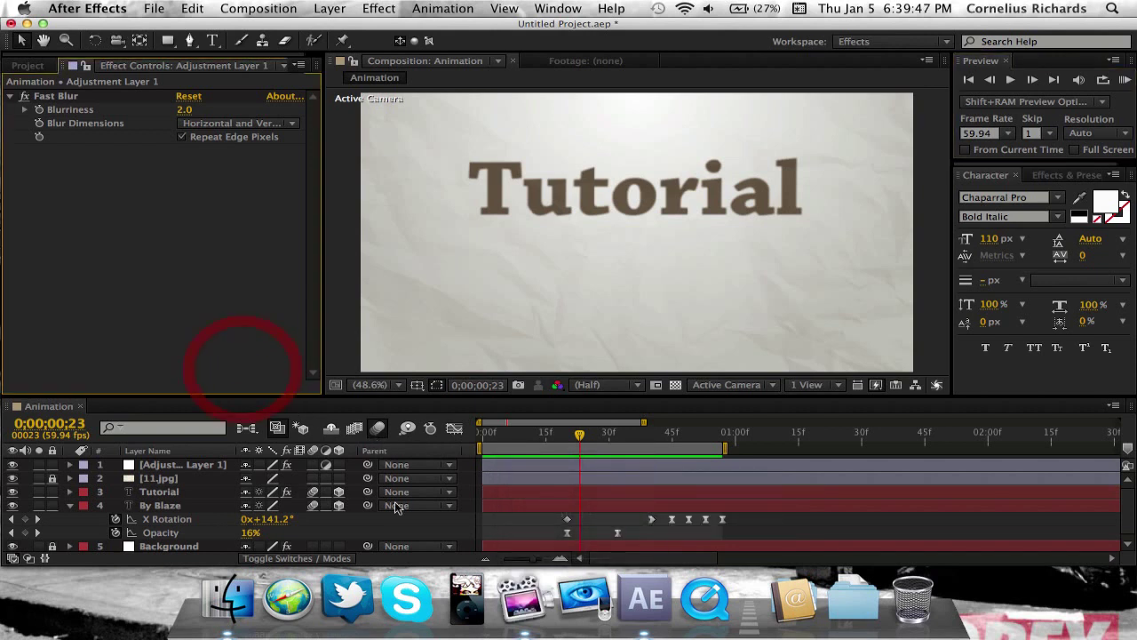
{"action": "left_click", "coordinate": [466, 586]}
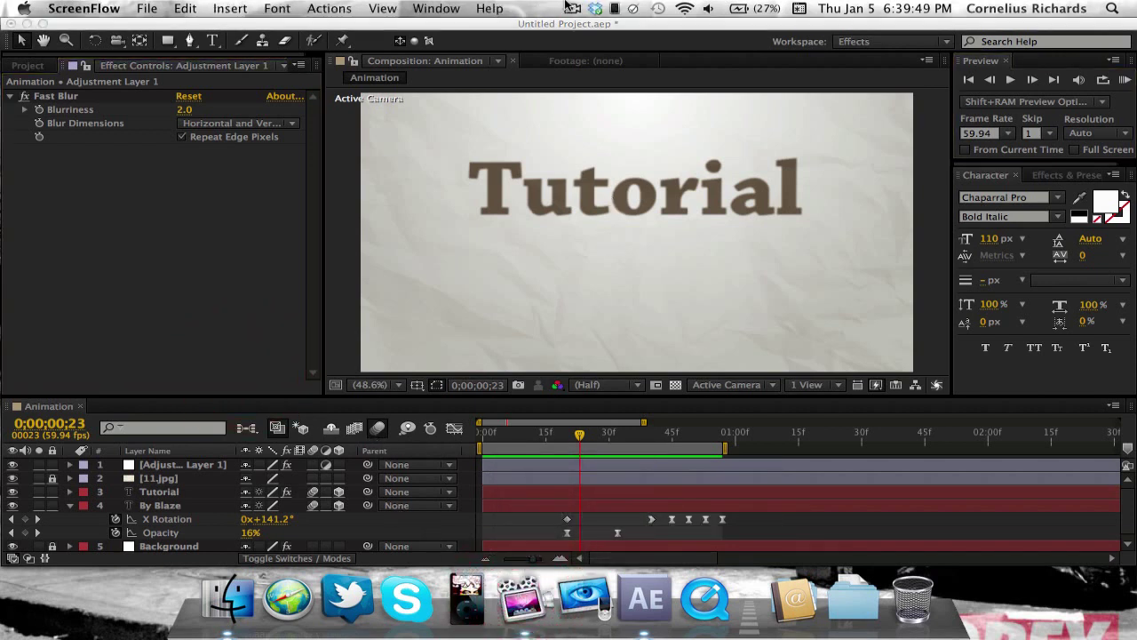